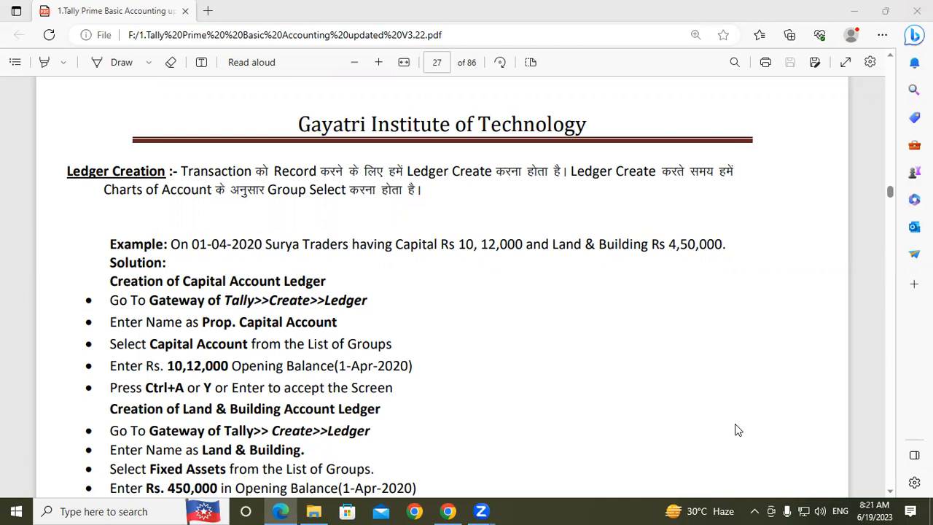
- Handwrite "SBI Loan" in red over the blank area beside the Ledger Creation example
{"action": "left_click_drag", "start_coordinate": [576, 292], "coordinate": [556, 335]}
{"action": "left_click_drag", "start_coordinate": [582, 289], "coordinate": [587, 324]}
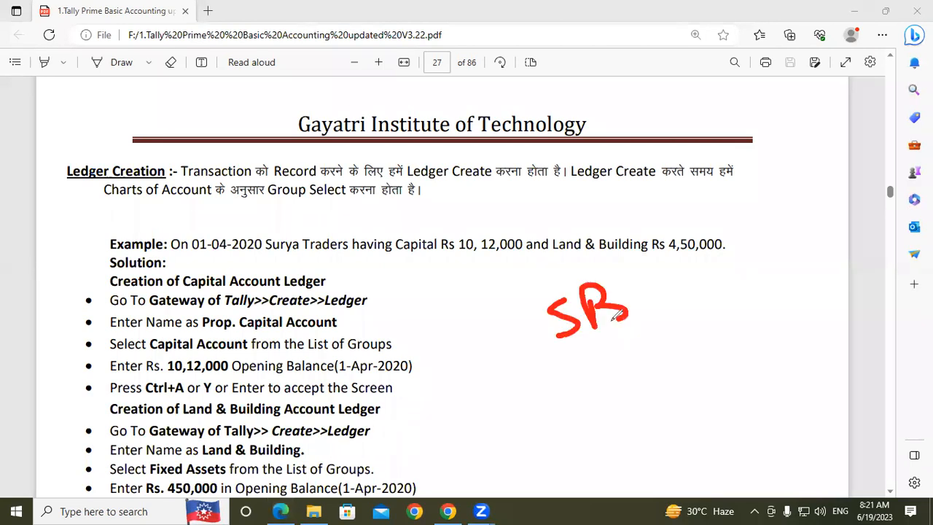
{"action": "left_click", "coordinate": [627, 274]}
{"action": "mouse_move", "coordinate": [633, 268]}
{"action": "left_mouse_down"}
{"action": "mouse_move", "coordinate": [646, 306]}
{"action": "mouse_move", "coordinate": [660, 255]}
{"action": "left_mouse_up"}
{"action": "left_click_drag", "start_coordinate": [642, 315], "coordinate": [669, 307]}
{"action": "mouse_move", "coordinate": [695, 217]}
{"action": "left_mouse_down"}
{"action": "mouse_move", "coordinate": [712, 255]}
{"action": "mouse_move", "coordinate": [751, 229]}
{"action": "mouse_move", "coordinate": [730, 220]}
{"action": "mouse_move", "coordinate": [788, 233]}
{"action": "mouse_move", "coordinate": [799, 198]}
{"action": "mouse_move", "coordinate": [806, 215]}
{"action": "left_mouse_up"}
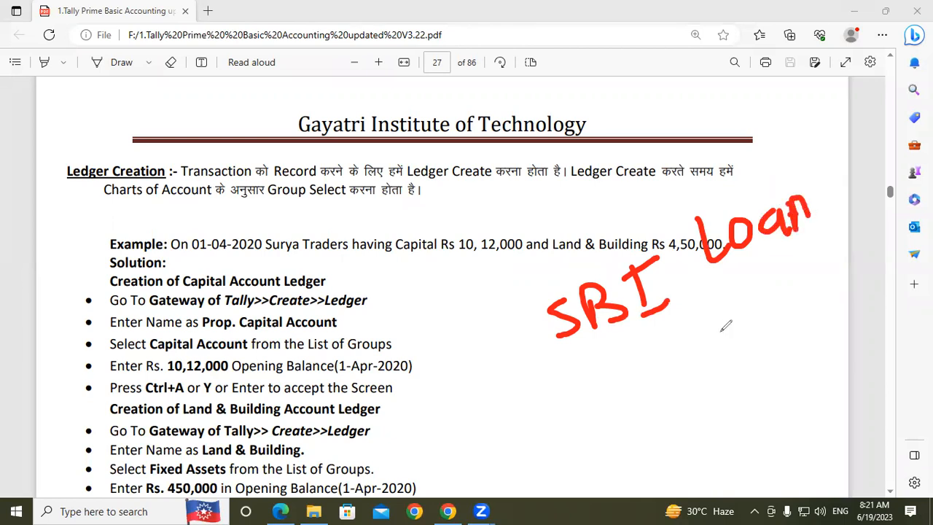
- Draw a slanted line under "SBI Loan" and write "Bank" beneath it with a cross mark
{"action": "left_click_drag", "start_coordinate": [575, 375], "coordinate": [781, 274]}
{"action": "mouse_move", "coordinate": [626, 373]}
{"action": "left_mouse_down"}
{"action": "mouse_move", "coordinate": [625, 400]}
{"action": "mouse_move", "coordinate": [664, 393]}
{"action": "left_mouse_up"}
{"action": "mouse_move", "coordinate": [692, 357]}
{"action": "left_mouse_down"}
{"action": "mouse_move", "coordinate": [703, 375]}
{"action": "mouse_move", "coordinate": [724, 351]}
{"action": "mouse_move", "coordinate": [734, 373]}
{"action": "left_mouse_up"}
{"action": "left_click_drag", "start_coordinate": [736, 324], "coordinate": [761, 373]}
{"action": "left_click_drag", "start_coordinate": [781, 312], "coordinate": [810, 357]}
{"action": "left_click_drag", "start_coordinate": [707, 383], "coordinate": [700, 439]}
{"action": "left_click_drag", "start_coordinate": [692, 412], "coordinate": [737, 436]}
- Handwrite "Bank OD" with a check mark and "Cr" below it, and add a short branch under the crossed-out "Bank"
{"action": "mouse_move", "coordinate": [853, 232]}
{"action": "left_mouse_down"}
{"action": "mouse_move", "coordinate": [867, 269]}
{"action": "mouse_move", "coordinate": [893, 280]}
{"action": "left_mouse_up"}
{"action": "mouse_move", "coordinate": [896, 235]}
{"action": "left_mouse_down"}
{"action": "mouse_move", "coordinate": [916, 219]}
{"action": "mouse_move", "coordinate": [931, 246]}
{"action": "left_mouse_up"}
{"action": "mouse_move", "coordinate": [878, 280]}
{"action": "left_mouse_down"}
{"action": "mouse_move", "coordinate": [864, 304]}
{"action": "mouse_move", "coordinate": [885, 275]}
{"action": "mouse_move", "coordinate": [900, 318]}
{"action": "left_mouse_up"}
{"action": "mouse_move", "coordinate": [845, 360]}
{"action": "left_mouse_down"}
{"action": "mouse_move", "coordinate": [880, 351]}
{"action": "mouse_move", "coordinate": [915, 320]}
{"action": "left_mouse_up"}
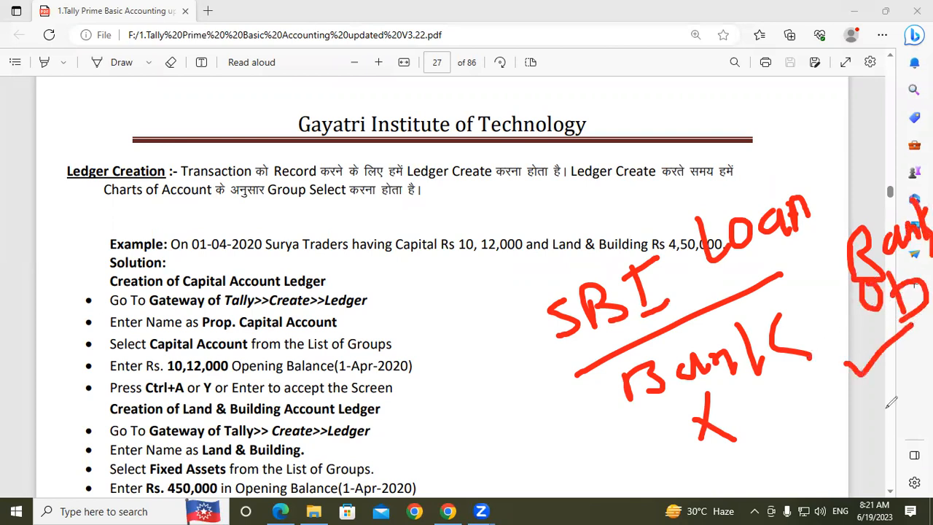
{"action": "left_click", "coordinate": [916, 368]}
{"action": "mouse_move", "coordinate": [906, 363]}
{"action": "left_mouse_down"}
{"action": "mouse_move", "coordinate": [902, 385]}
{"action": "mouse_move", "coordinate": [930, 357]}
{"action": "left_mouse_up"}
{"action": "mouse_move", "coordinate": [632, 404]}
{"action": "left_mouse_down"}
{"action": "mouse_move", "coordinate": [625, 460]}
{"action": "mouse_move", "coordinate": [650, 483]}
{"action": "mouse_move", "coordinate": [660, 467]}
{"action": "left_mouse_up"}
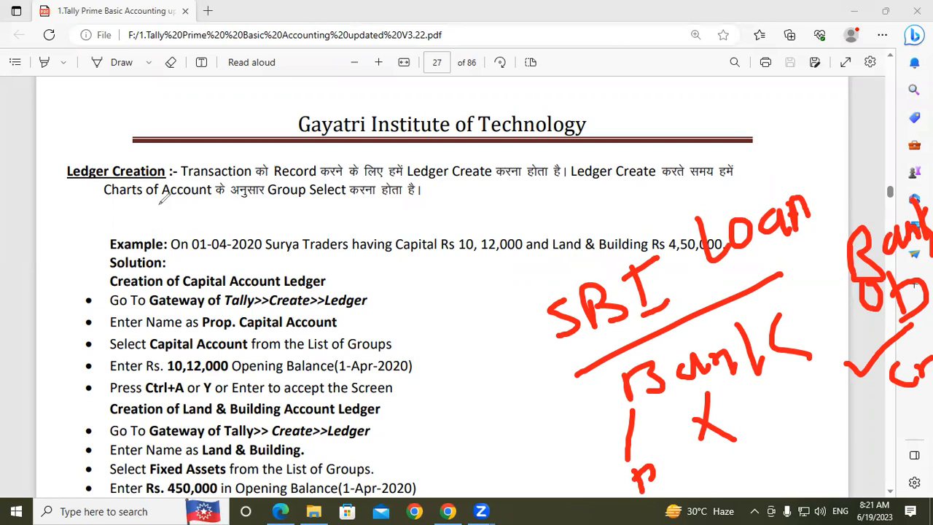
- Underline "Charts of Account" and "Group Select", handwrite "Salary" over the example, and clear all annotations
{"action": "left_click_drag", "start_coordinate": [108, 203], "coordinate": [332, 205]}
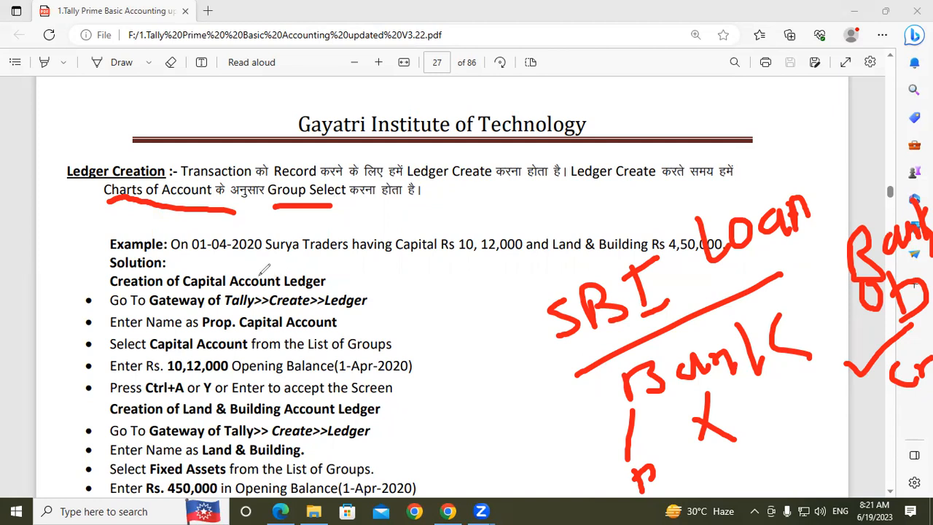
{"action": "left_click_drag", "start_coordinate": [320, 237], "coordinate": [274, 286]}
{"action": "mouse_move", "coordinate": [351, 247]}
{"action": "left_mouse_down"}
{"action": "mouse_move", "coordinate": [330, 280]}
{"action": "mouse_move", "coordinate": [368, 230]}
{"action": "mouse_move", "coordinate": [418, 244]}
{"action": "mouse_move", "coordinate": [441, 229]}
{"action": "mouse_move", "coordinate": [486, 229]}
{"action": "mouse_move", "coordinate": [491, 324]}
{"action": "left_mouse_up"}
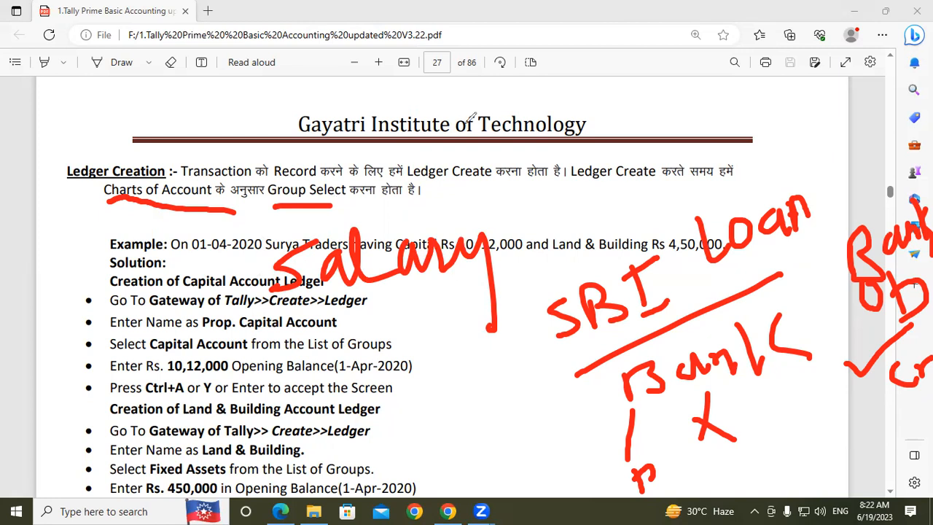
{"action": "left_click", "coordinate": [467, 123]}
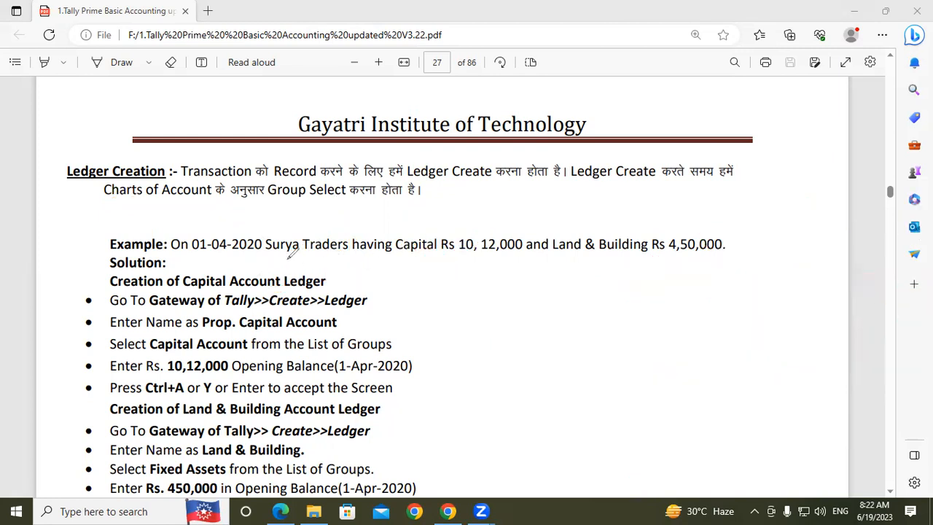
- Circle the amounts 10,12,000 and 4,50,000 in the example, scribble "cap" and a short note below, and clear the annotations
{"action": "mouse_move", "coordinate": [522, 224]}
{"action": "left_mouse_down"}
{"action": "mouse_move", "coordinate": [481, 226]}
{"action": "mouse_move", "coordinate": [455, 240]}
{"action": "mouse_move", "coordinate": [480, 260]}
{"action": "mouse_move", "coordinate": [516, 264]}
{"action": "mouse_move", "coordinate": [534, 238]}
{"action": "mouse_move", "coordinate": [523, 225]}
{"action": "left_mouse_up"}
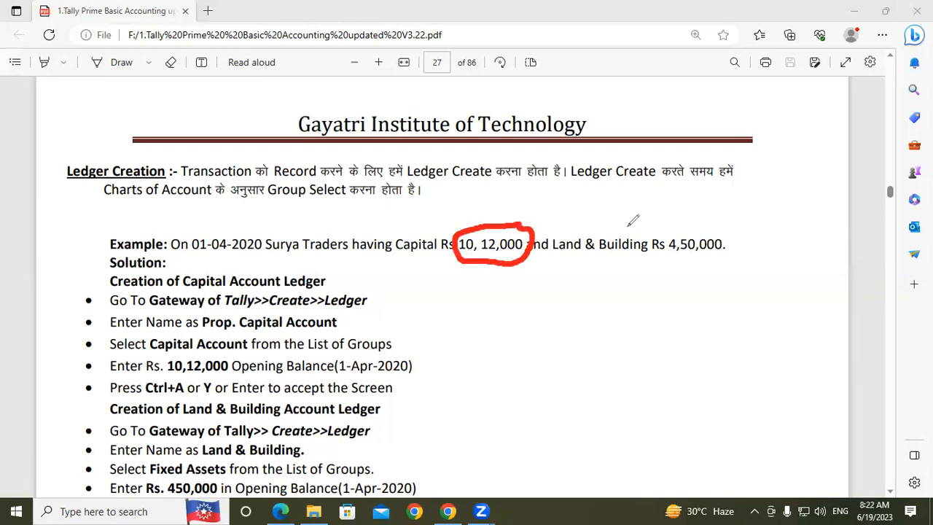
{"action": "mouse_move", "coordinate": [733, 224]}
{"action": "left_mouse_down"}
{"action": "mouse_move", "coordinate": [677, 223]}
{"action": "mouse_move", "coordinate": [655, 250]}
{"action": "mouse_move", "coordinate": [693, 264]}
{"action": "mouse_move", "coordinate": [751, 241]}
{"action": "mouse_move", "coordinate": [714, 223]}
{"action": "left_mouse_up"}
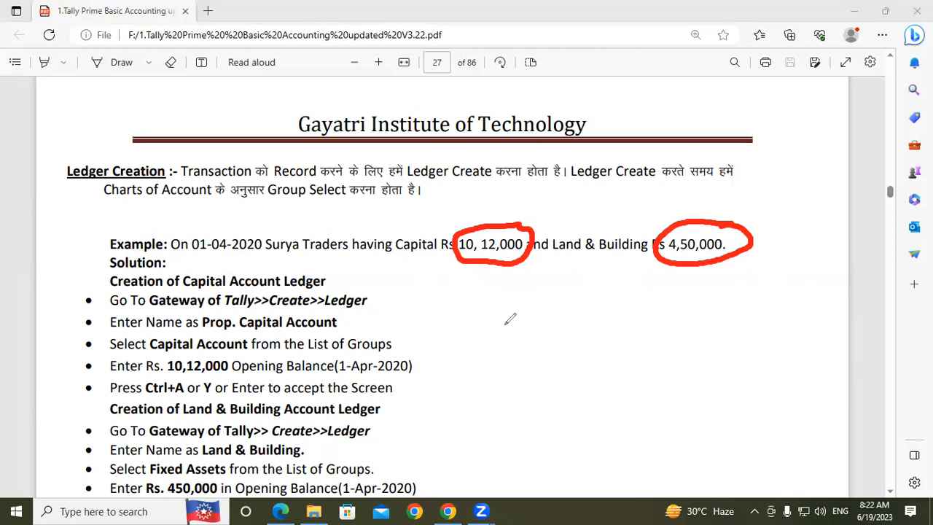
{"action": "mouse_move", "coordinate": [494, 319]}
{"action": "left_mouse_down"}
{"action": "mouse_move", "coordinate": [493, 346]}
{"action": "mouse_move", "coordinate": [514, 337]}
{"action": "mouse_move", "coordinate": [530, 354]}
{"action": "left_mouse_up"}
{"action": "left_click_drag", "start_coordinate": [528, 314], "coordinate": [532, 332]}
{"action": "mouse_move", "coordinate": [362, 333]}
{"action": "left_mouse_down"}
{"action": "mouse_move", "coordinate": [367, 363]}
{"action": "mouse_move", "coordinate": [368, 327]}
{"action": "mouse_move", "coordinate": [405, 337]}
{"action": "mouse_move", "coordinate": [422, 325]}
{"action": "mouse_move", "coordinate": [430, 336]}
{"action": "left_mouse_up"}
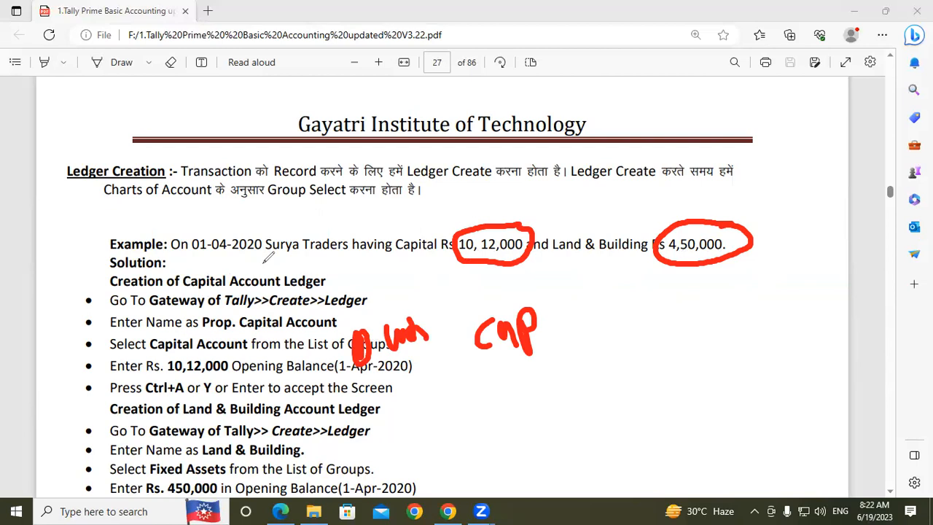
{"action": "left_click", "coordinate": [509, 114]}
- Handwrite "Owher's capital" across the page heading, draw a line beneath it and write "capital" under the line
{"action": "mouse_move", "coordinate": [463, 159]}
{"action": "left_mouse_down"}
{"action": "mouse_move", "coordinate": [468, 187]}
{"action": "mouse_move", "coordinate": [451, 157]}
{"action": "mouse_move", "coordinate": [502, 170]}
{"action": "mouse_move", "coordinate": [565, 146]}
{"action": "mouse_move", "coordinate": [639, 156]}
{"action": "mouse_move", "coordinate": [658, 115]}
{"action": "mouse_move", "coordinate": [685, 143]}
{"action": "mouse_move", "coordinate": [722, 104]}
{"action": "mouse_move", "coordinate": [780, 92]}
{"action": "mouse_move", "coordinate": [783, 76]}
{"action": "mouse_move", "coordinate": [838, 84]}
{"action": "mouse_move", "coordinate": [885, 51]}
{"action": "mouse_move", "coordinate": [911, 87]}
{"action": "left_mouse_up"}
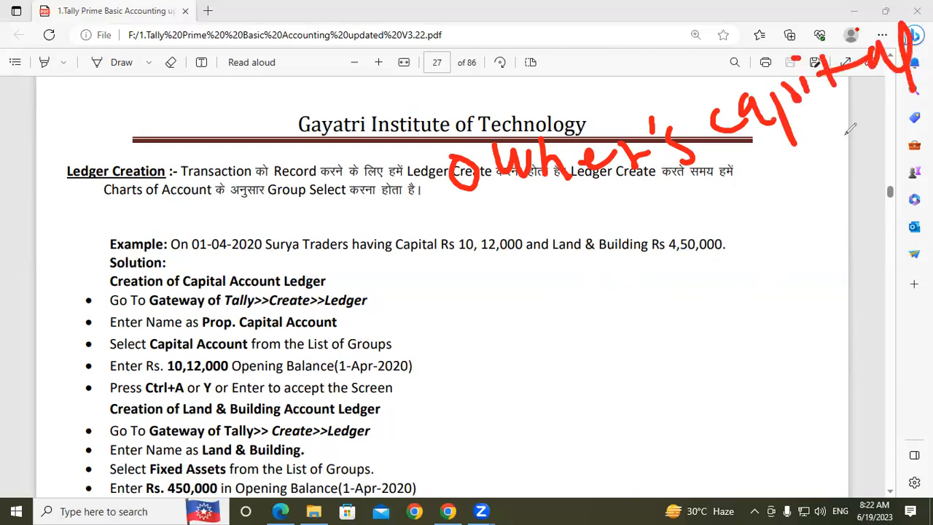
{"action": "mouse_move", "coordinate": [507, 231]}
{"action": "left_mouse_down"}
{"action": "mouse_move", "coordinate": [710, 156]}
{"action": "mouse_move", "coordinate": [845, 121]}
{"action": "left_mouse_up"}
{"action": "mouse_move", "coordinate": [618, 210]}
{"action": "left_mouse_down"}
{"action": "mouse_move", "coordinate": [591, 234]}
{"action": "mouse_move", "coordinate": [647, 229]}
{"action": "mouse_move", "coordinate": [645, 207]}
{"action": "mouse_move", "coordinate": [654, 220]}
{"action": "left_mouse_up"}
{"action": "left_click", "coordinate": [647, 182]}
{"action": "left_click_drag", "start_coordinate": [679, 187], "coordinate": [668, 215]}
{"action": "left_click_drag", "start_coordinate": [663, 208], "coordinate": [703, 188]}
{"action": "mouse_move", "coordinate": [726, 169]}
{"action": "left_mouse_down"}
{"action": "mouse_move", "coordinate": [714, 179]}
{"action": "mouse_move", "coordinate": [772, 179]}
{"action": "mouse_move", "coordinate": [781, 191]}
{"action": "left_mouse_up"}
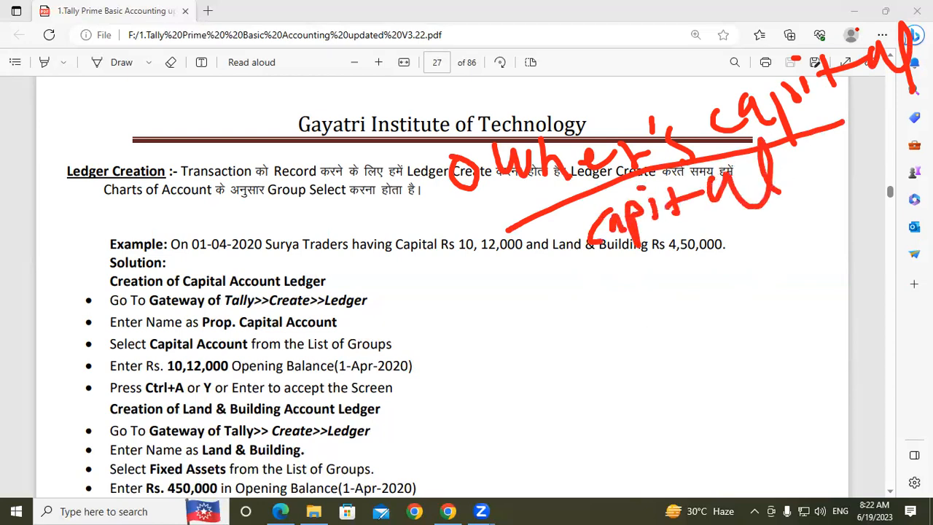
- Mark an "L" beside the solution steps and letters beside the Ledger Creation heading, and clear all annotations
{"action": "left_click_drag", "start_coordinate": [437, 296], "coordinate": [470, 318]}
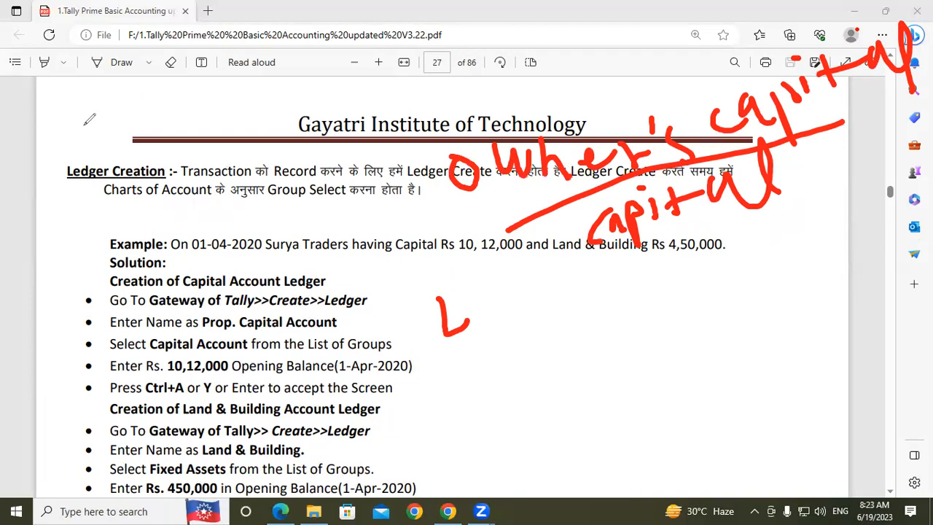
{"action": "mouse_move", "coordinate": [74, 118]}
{"action": "left_mouse_down"}
{"action": "mouse_move", "coordinate": [60, 142]}
{"action": "mouse_move", "coordinate": [77, 141]}
{"action": "left_mouse_up"}
{"action": "mouse_move", "coordinate": [75, 202]}
{"action": "left_mouse_down"}
{"action": "mouse_move", "coordinate": [80, 247]}
{"action": "mouse_move", "coordinate": [92, 188]}
{"action": "left_mouse_up"}
{"action": "left_click_drag", "start_coordinate": [77, 228], "coordinate": [93, 220]}
{"action": "left_click_drag", "start_coordinate": [89, 140], "coordinate": [122, 125]}
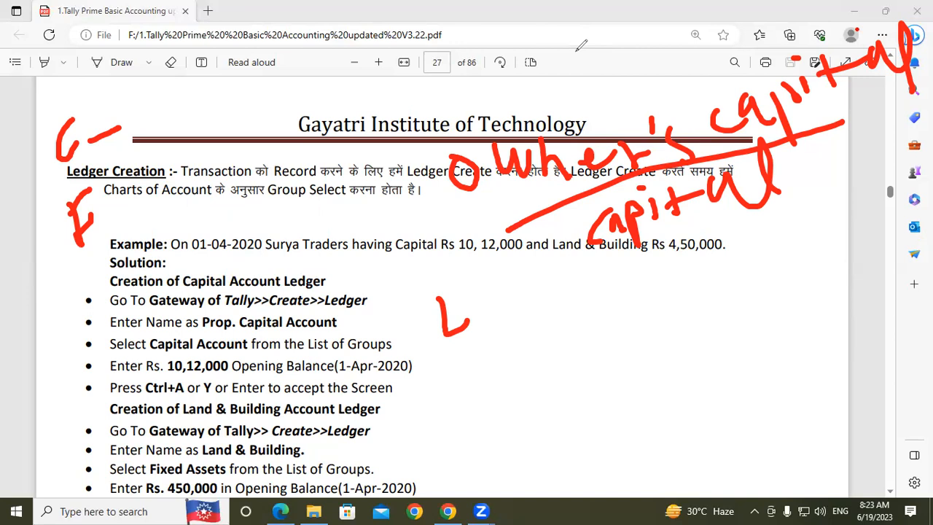
{"action": "key", "text": "e"}
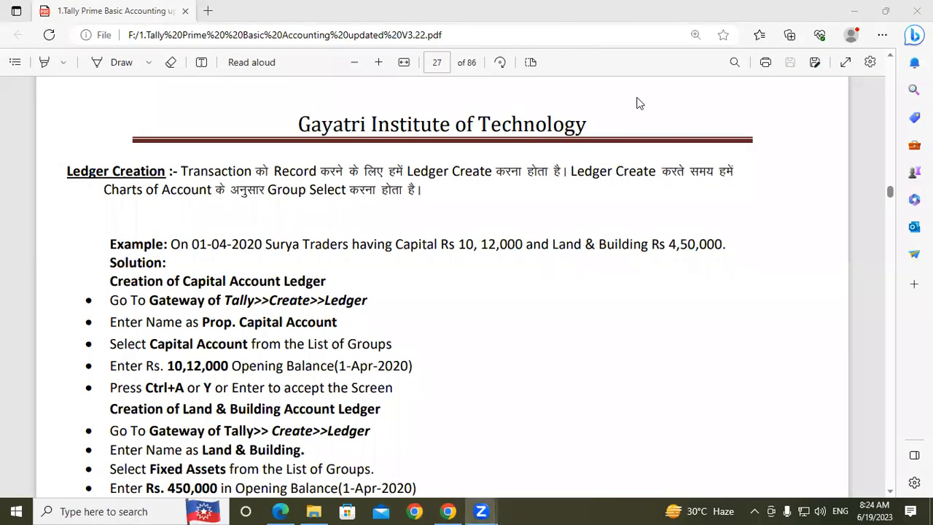
- Put away the PDF and file explorer windows, and launch TallyPrime from the desktop in Educational Mode
{"action": "left_click", "coordinate": [857, 11]}
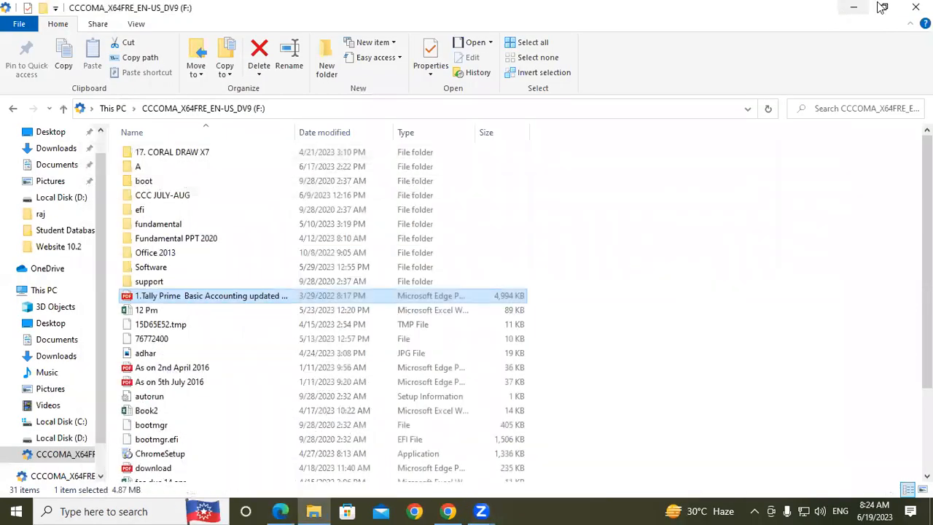
{"action": "left_click", "coordinate": [917, 10]}
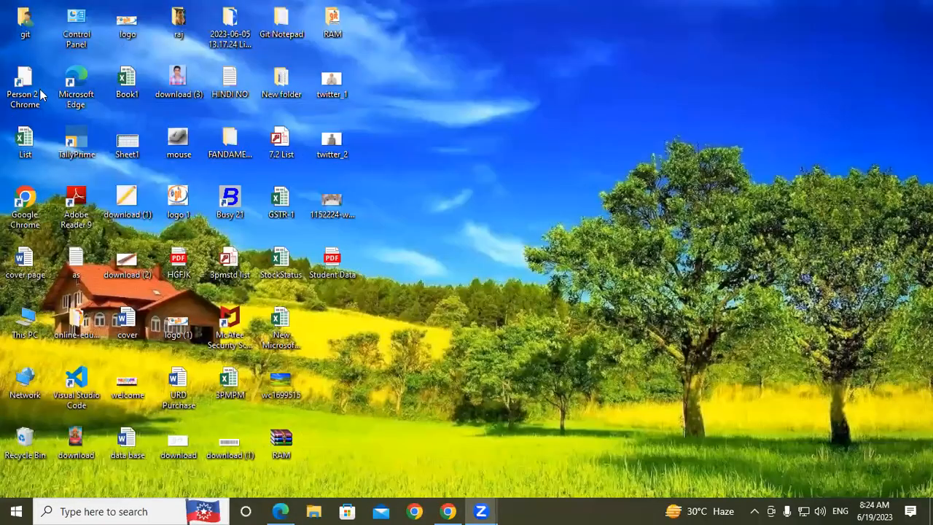
{"action": "double_click", "coordinate": [71, 144]}
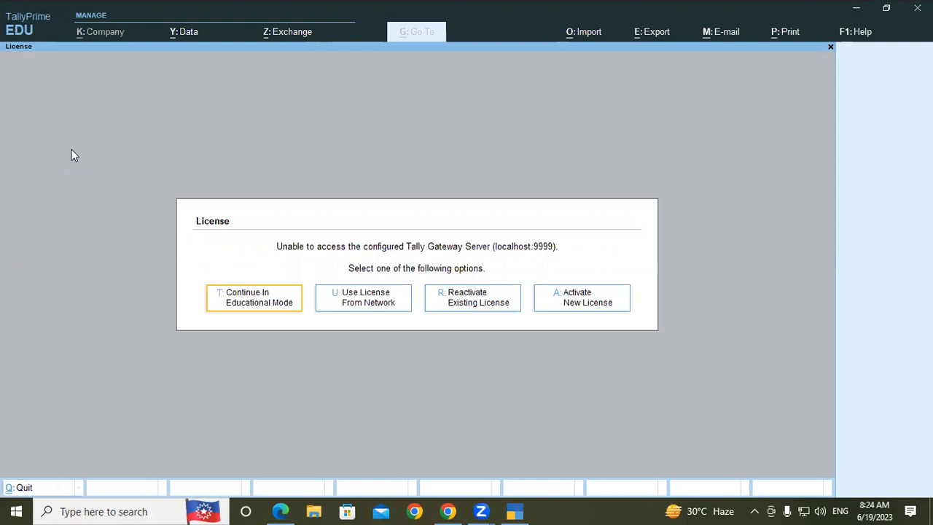
{"action": "left_click", "coordinate": [271, 304]}
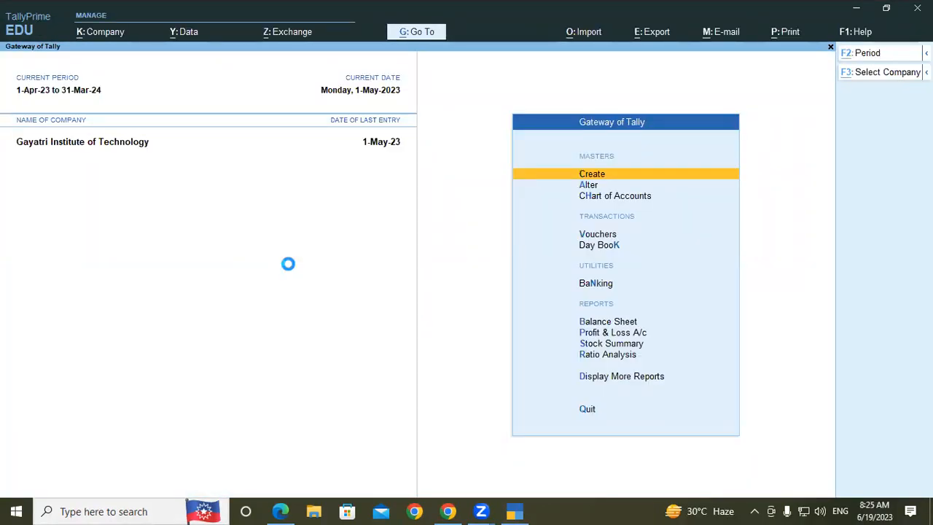
- Start selecting a company and browse from the default data path to the D:\ drive
{"action": "key", "text": "F3"}
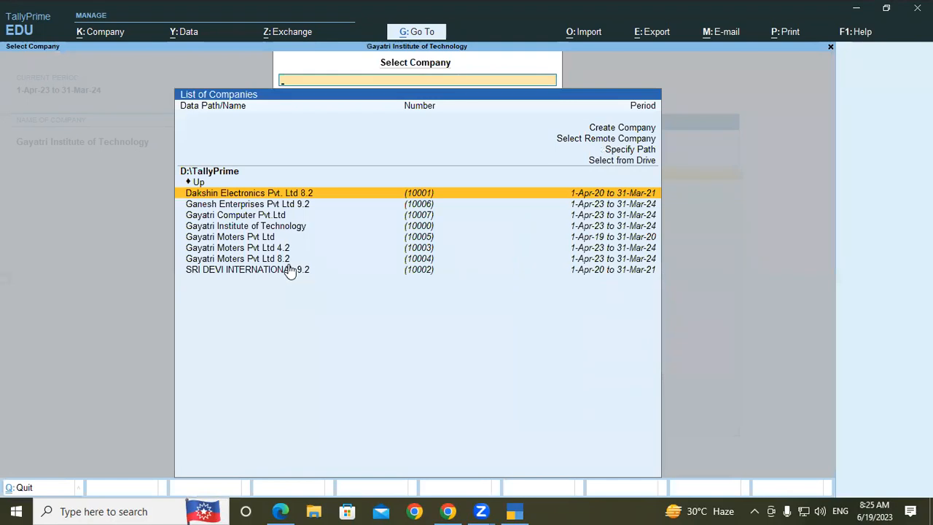
{"action": "key", "text": "Up"}
{"action": "key", "text": "Up"}
{"action": "key", "text": "Up"}
{"action": "key", "text": "Return"}
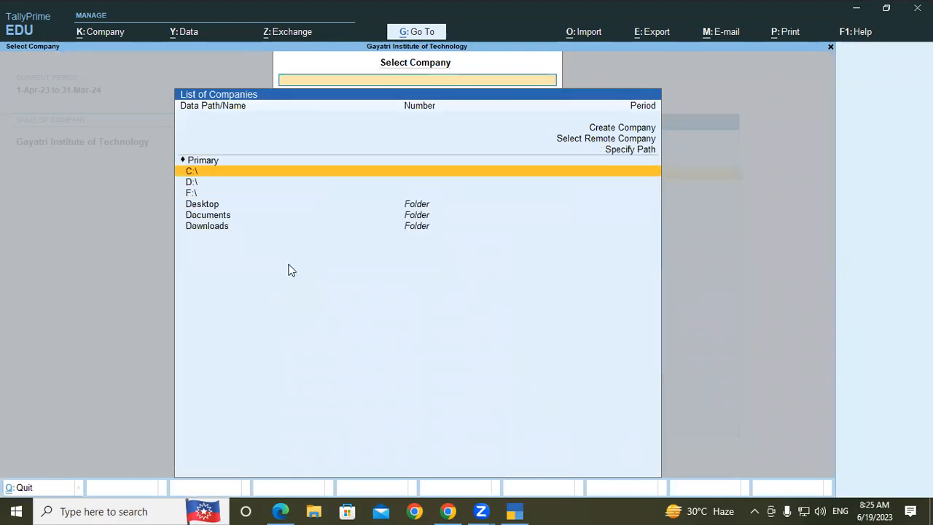
{"action": "key", "text": "Down"}
{"action": "key", "text": "Return"}
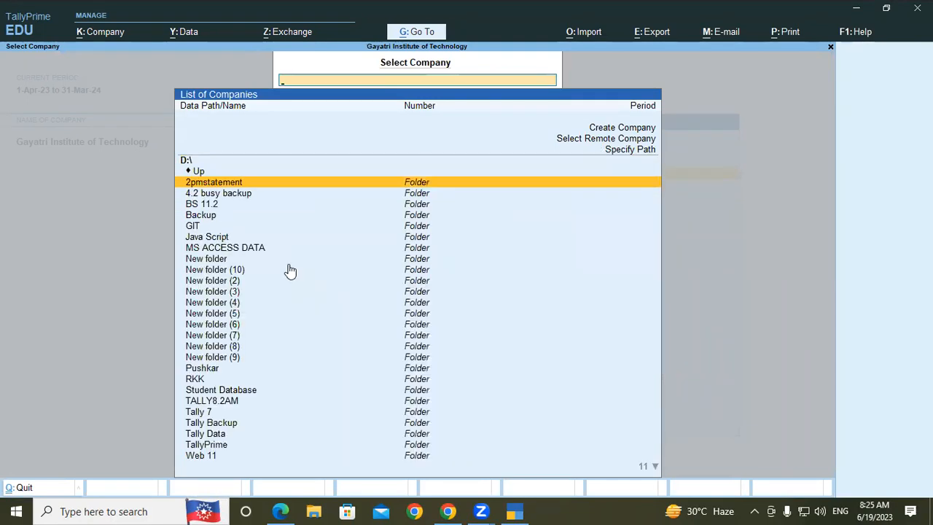
- Load the company GAYATRI COMPUTERS LTD from the TALLY8.2AM folder
{"action": "key", "text": "Down"}
{"action": "key", "text": "Down"}
{"action": "key", "text": "Down"}
{"action": "key", "text": "Down"}
{"action": "key", "text": "Down"}
{"action": "key", "text": "Down"}
{"action": "key", "text": "Down"}
{"action": "key", "text": "Down"}
{"action": "key", "text": "Down"}
{"action": "key", "text": "Down"}
{"action": "key", "text": "Down"}
{"action": "key", "text": "Down"}
{"action": "key", "text": "Down"}
{"action": "key", "text": "Down"}
{"action": "key", "text": "Down"}
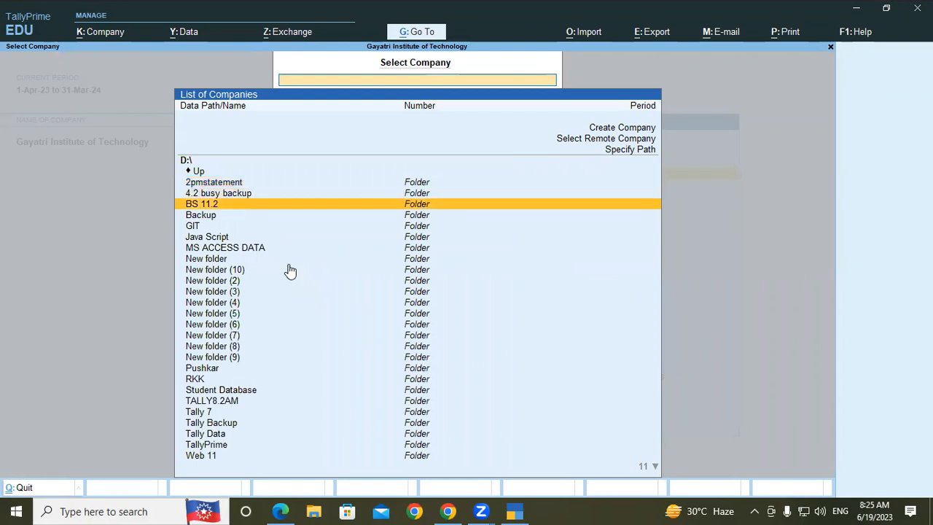
{"action": "key", "text": "Down"}
{"action": "key", "text": "Down"}
{"action": "key", "text": "Down"}
{"action": "key", "text": "Down"}
{"action": "key", "text": "Down"}
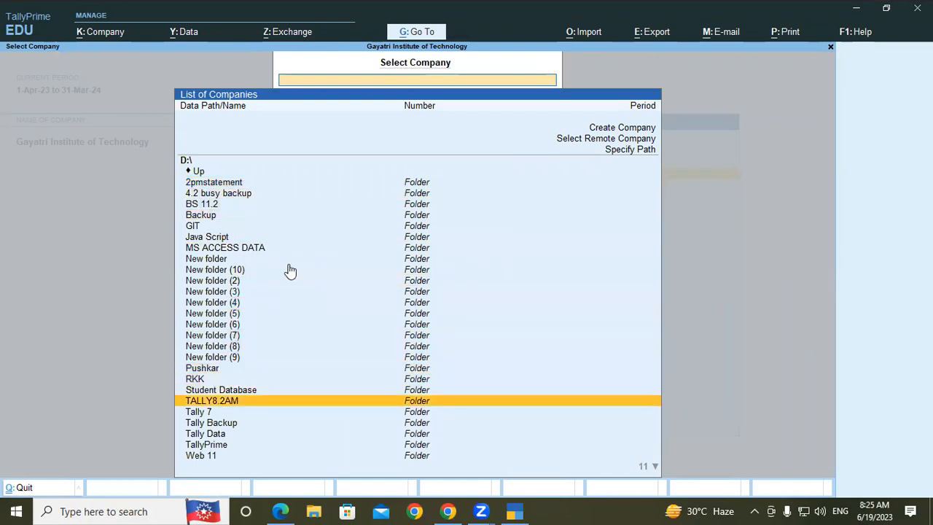
{"action": "key", "text": "Return"}
{"action": "key", "text": "Return"}
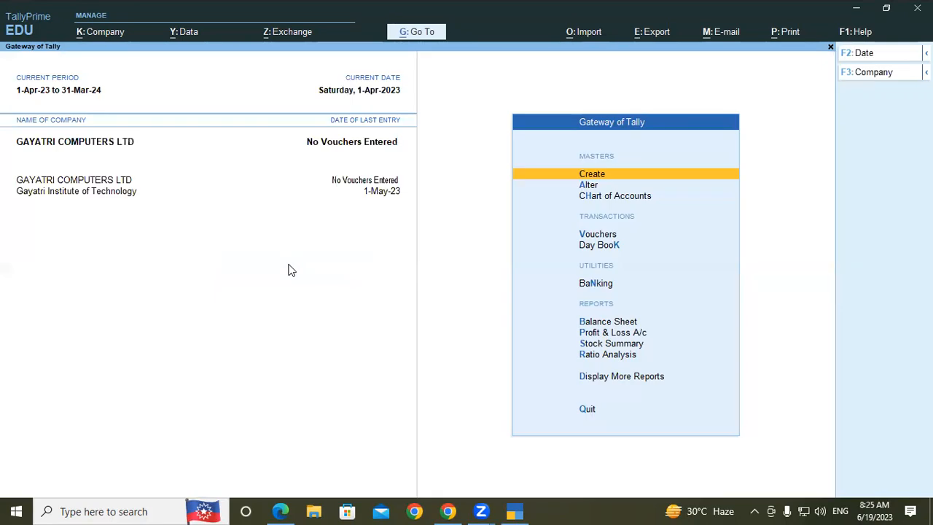
{"action": "left_click", "coordinate": [513, 511]}
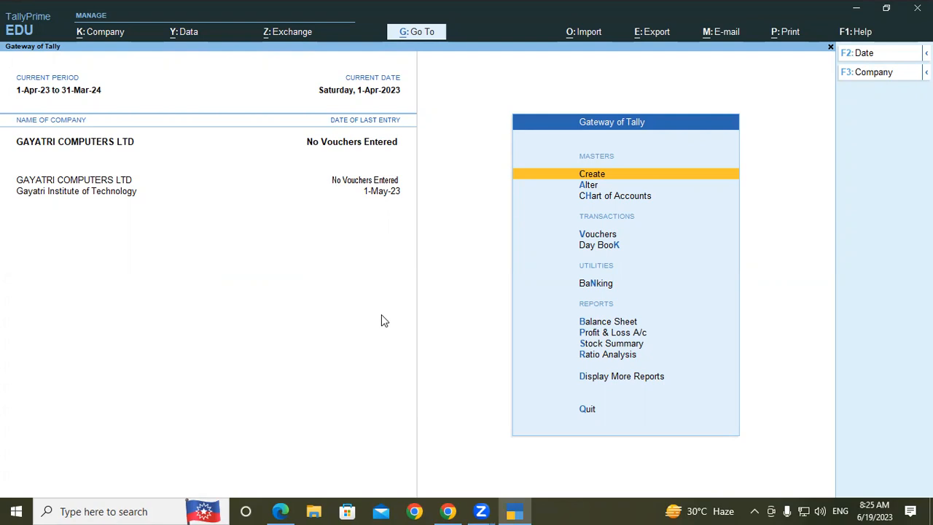
- Start creating a ledger master named "Owner's Capital A/c" with no alias
{"action": "key", "text": "Return"}
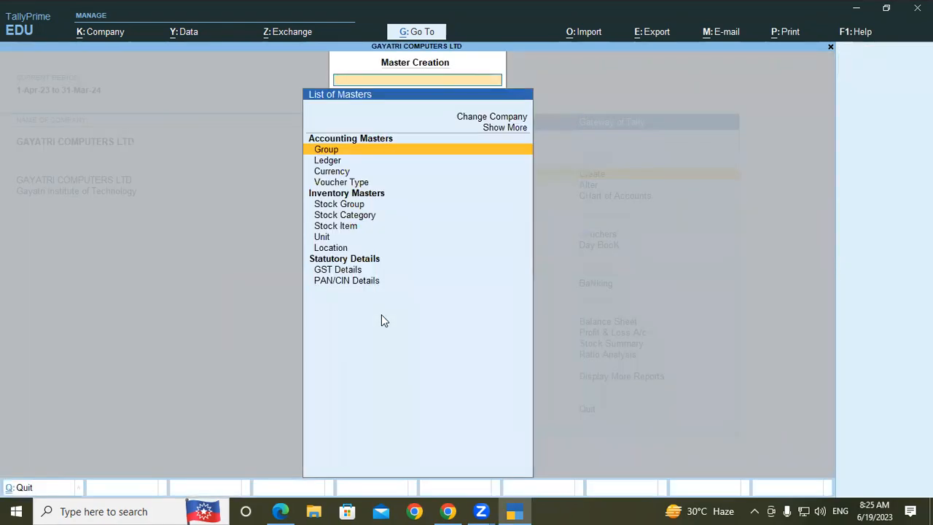
{"action": "key", "text": "Down"}
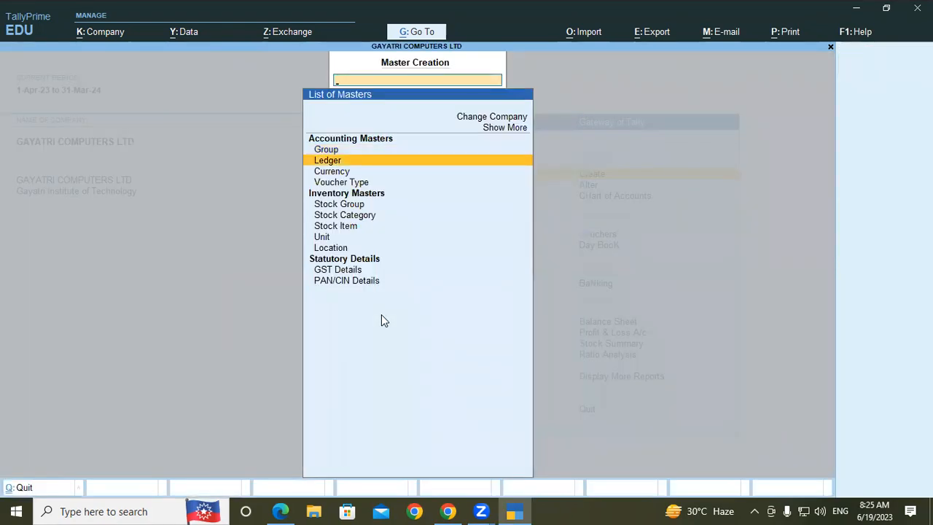
{"action": "key", "text": "Return"}
{"action": "type", "text": "Owner"}
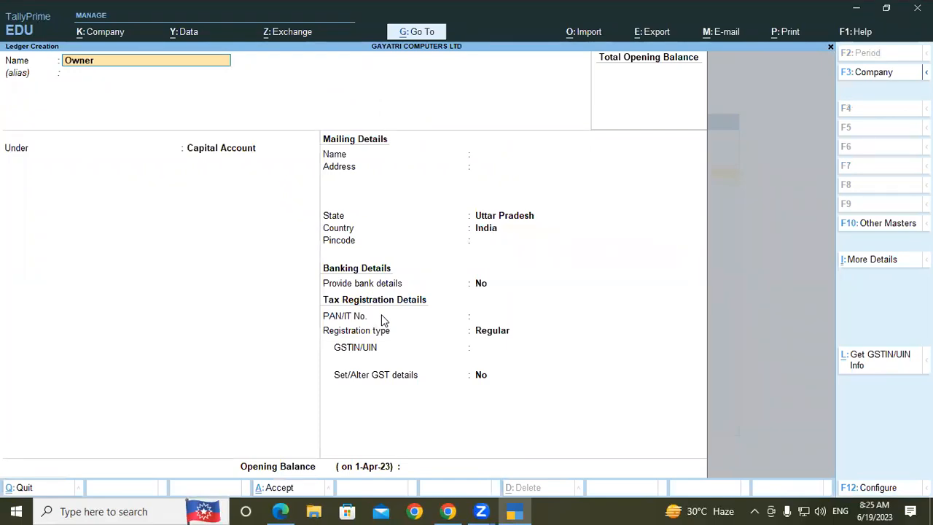
{"action": "type", "text": "'s Capital a/c"}
{"action": "key", "text": "Return"}
- Place the ledger under Capital Account, keep the default mailing, banking and tax details, and set the opening balance to 1012000
{"action": "key", "text": "Return"}
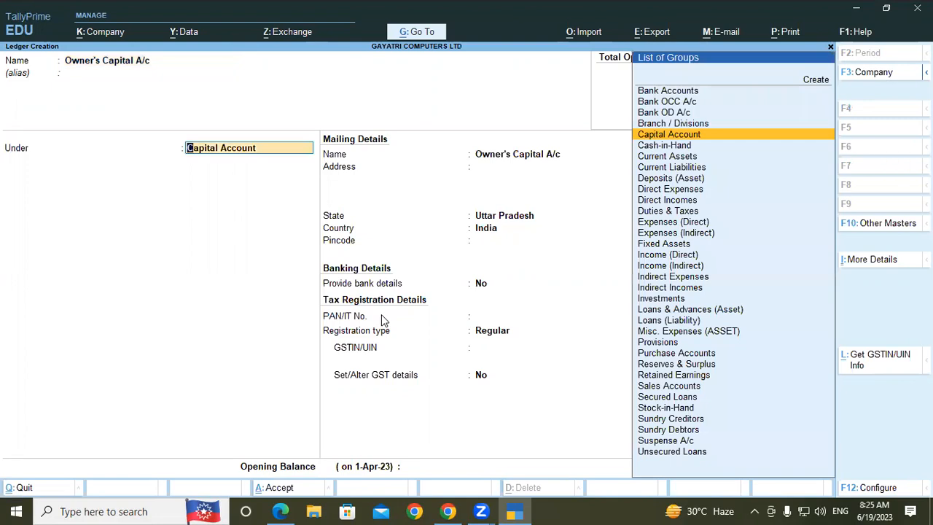
{"action": "key", "text": "Return"}
{"action": "key", "text": "Return"}
{"action": "key", "text": "Return"}
{"action": "key", "text": "Return"}
{"action": "key", "text": "Return"}
{"action": "key", "text": "Return"}
{"action": "key", "text": "Return"}
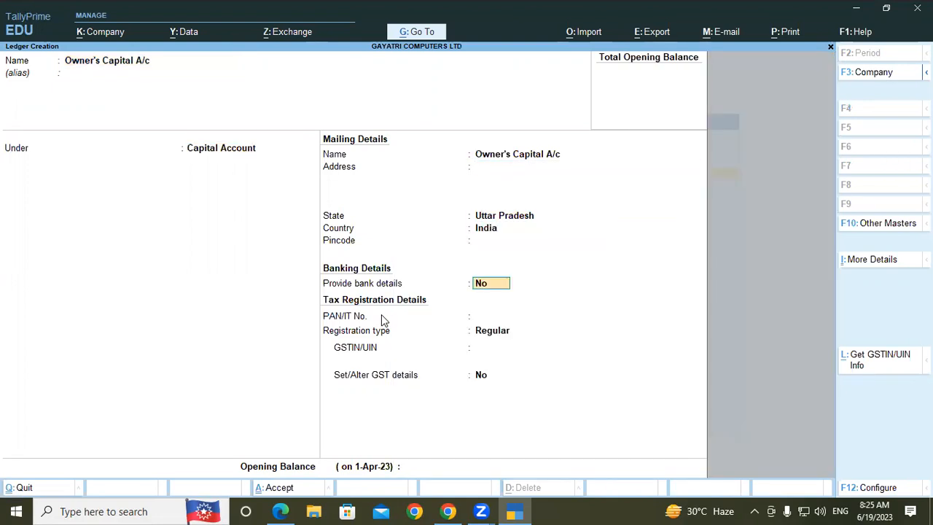
{"action": "key", "text": "Return"}
{"action": "key", "text": "Return"}
{"action": "key", "text": "Return"}
{"action": "key", "text": "Return"}
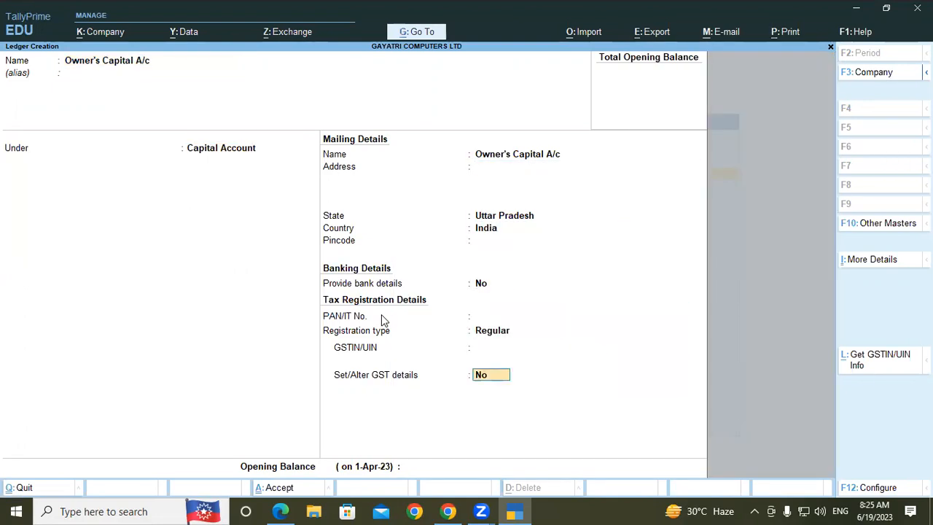
{"action": "type", "text": "1012000"}
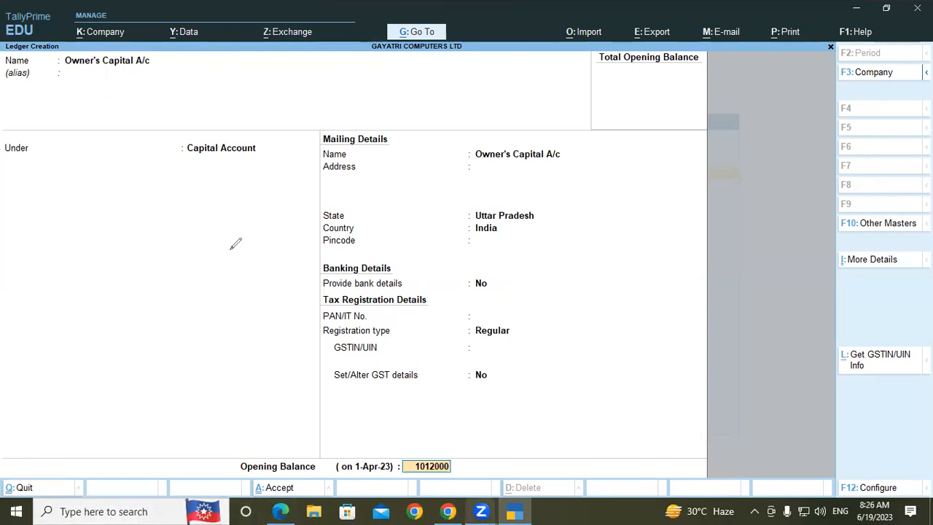
- Handwrite the notes "Cap – Cr", "Li – Cr" and "Ass. – Dr" over the form, clear them, and return to the opening balance
{"action": "mouse_move", "coordinate": [103, 172]}
{"action": "left_mouse_down"}
{"action": "mouse_move", "coordinate": [129, 185]}
{"action": "mouse_move", "coordinate": [133, 172]}
{"action": "mouse_move", "coordinate": [188, 160]}
{"action": "mouse_move", "coordinate": [222, 130]}
{"action": "mouse_move", "coordinate": [239, 129]}
{"action": "left_mouse_up"}
{"action": "mouse_move", "coordinate": [115, 224]}
{"action": "left_mouse_down"}
{"action": "mouse_move", "coordinate": [144, 247]}
{"action": "mouse_move", "coordinate": [268, 172]}
{"action": "left_mouse_up"}
{"action": "left_click", "coordinate": [225, 187]}
{"action": "mouse_move", "coordinate": [172, 277]}
{"action": "left_mouse_down"}
{"action": "mouse_move", "coordinate": [170, 309]}
{"action": "mouse_move", "coordinate": [191, 299]}
{"action": "mouse_move", "coordinate": [204, 250]}
{"action": "mouse_move", "coordinate": [223, 267]}
{"action": "mouse_move", "coordinate": [266, 233]}
{"action": "left_mouse_up"}
{"action": "mouse_move", "coordinate": [305, 185]}
{"action": "left_mouse_down"}
{"action": "mouse_move", "coordinate": [312, 227]}
{"action": "mouse_move", "coordinate": [332, 220]}
{"action": "left_mouse_up"}
{"action": "left_click_drag", "start_coordinate": [340, 217], "coordinate": [353, 197]}
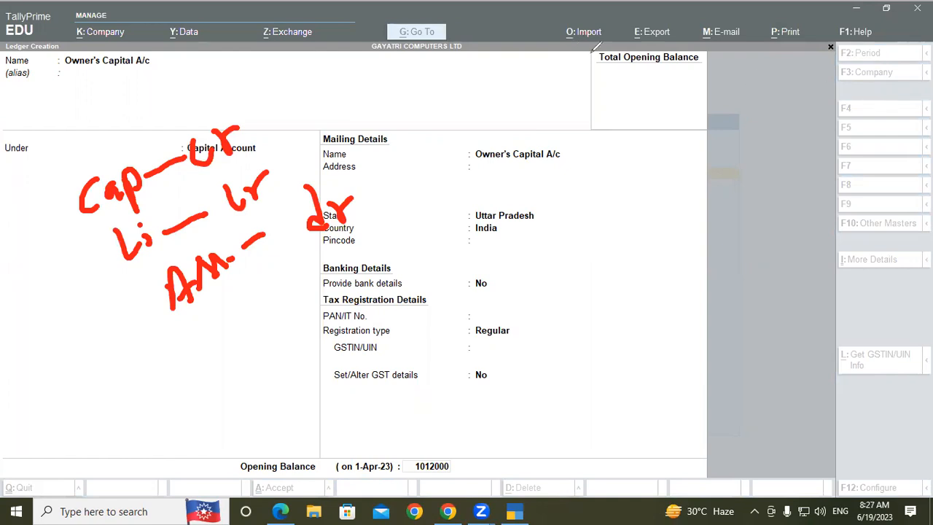
{"action": "left_click", "coordinate": [434, 467]}
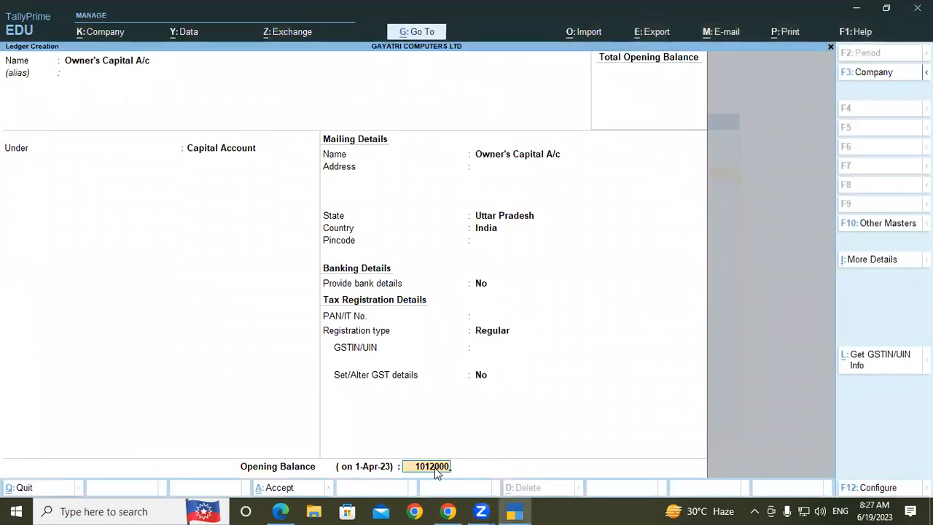
- Confirm the 1012000 opening balance as Cr and save the Owner's Capital A/c ledger
{"action": "key", "text": "Return"}
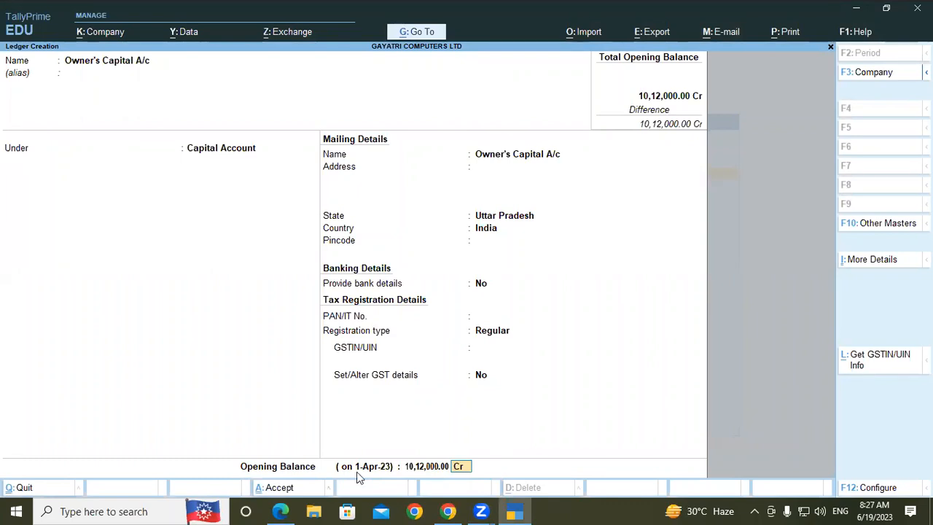
{"action": "left_click", "coordinate": [458, 469]}
{"action": "key", "text": "Return"}
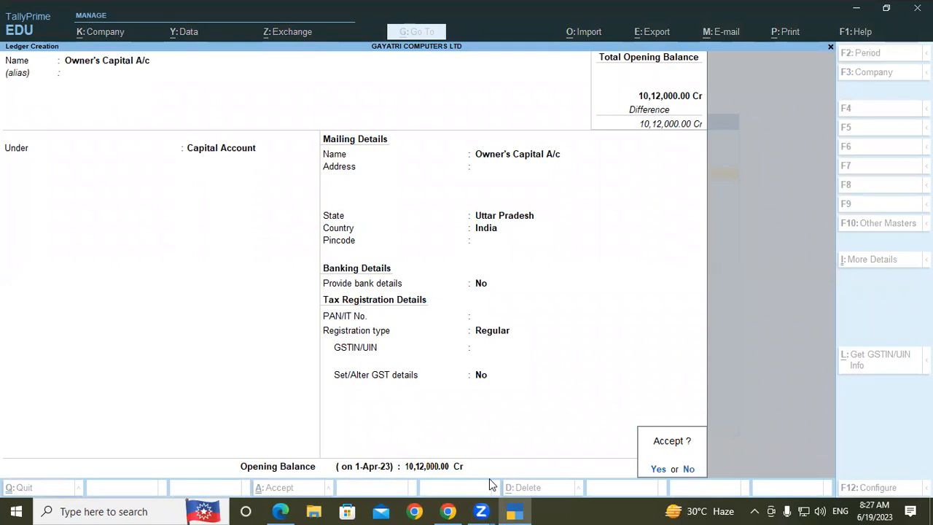
{"action": "key", "text": "Return"}
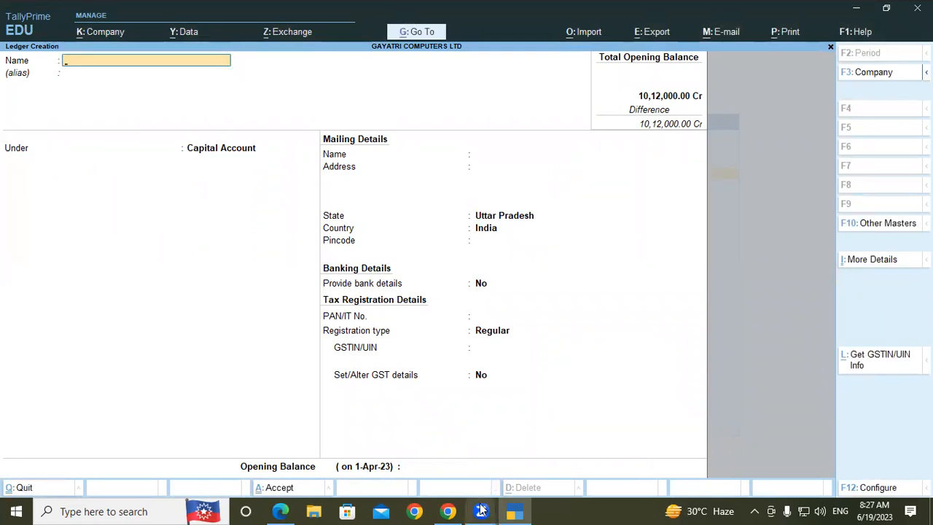
- Copy "Land & Building" from the example in the PDF notes in Edge and use it as the new ledger's name in TallyPrime
{"action": "left_click", "coordinate": [280, 510]}
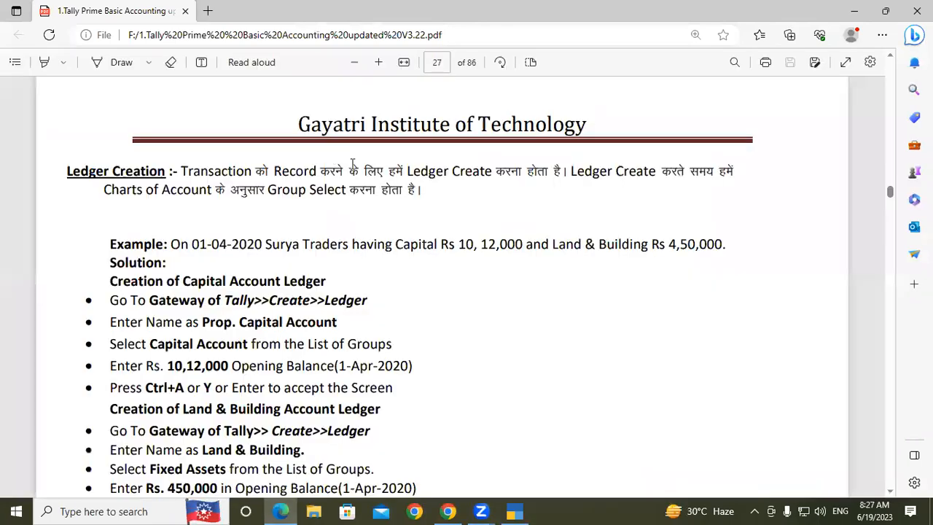
{"action": "left_click_drag", "start_coordinate": [554, 246], "coordinate": [647, 246]}
{"action": "key", "text": "ctrl+c"}
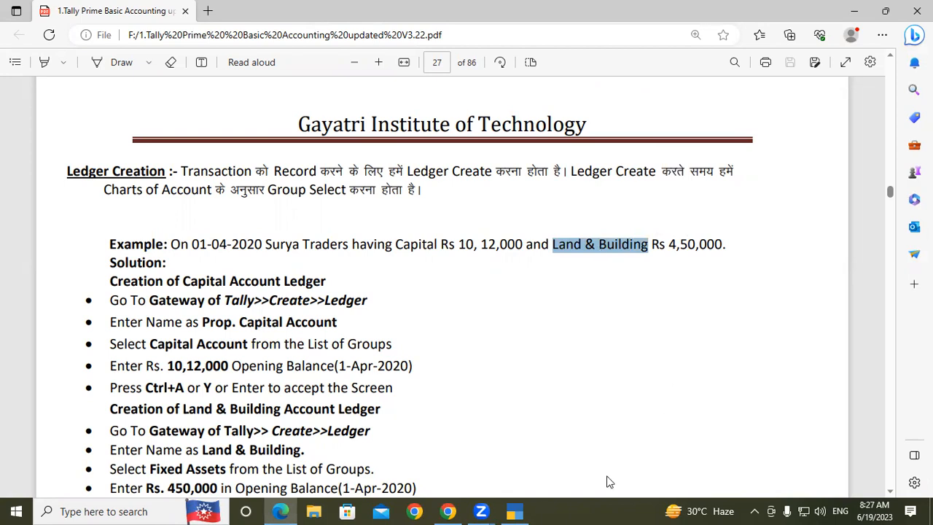
{"action": "left_click", "coordinate": [519, 510]}
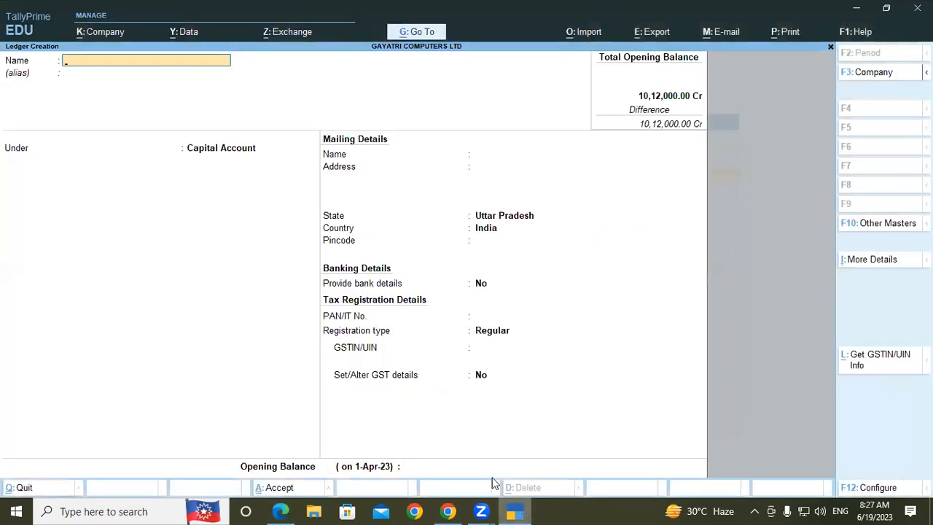
{"action": "key", "text": "ctrl"}
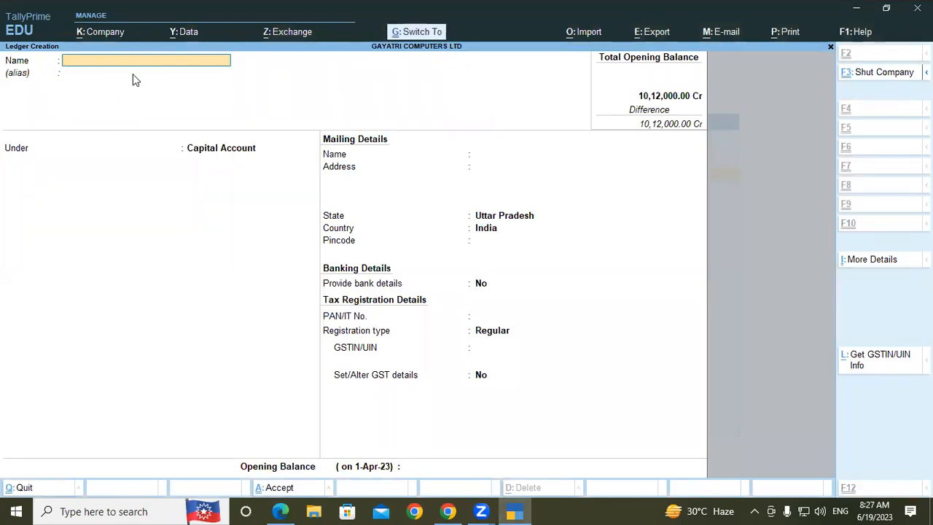
{"action": "key", "text": "ctrl+v"}
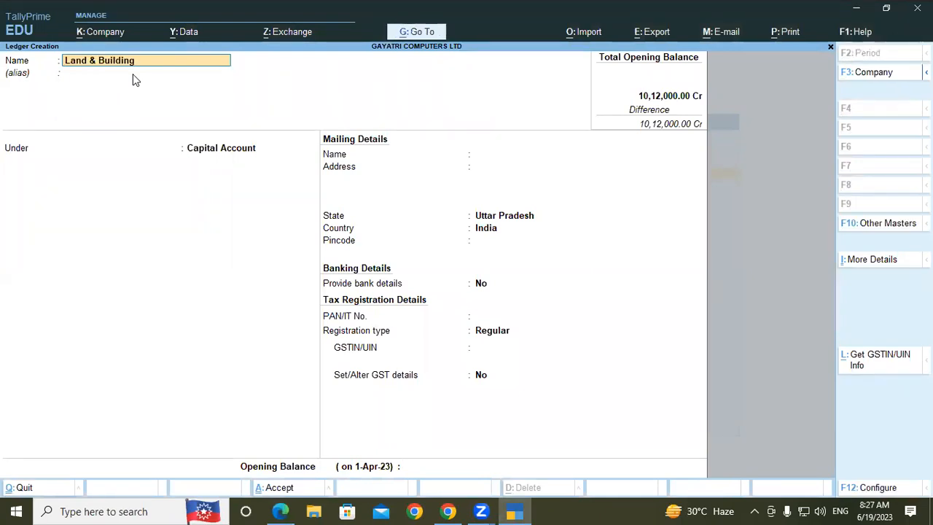
{"action": "key", "text": "Return"}
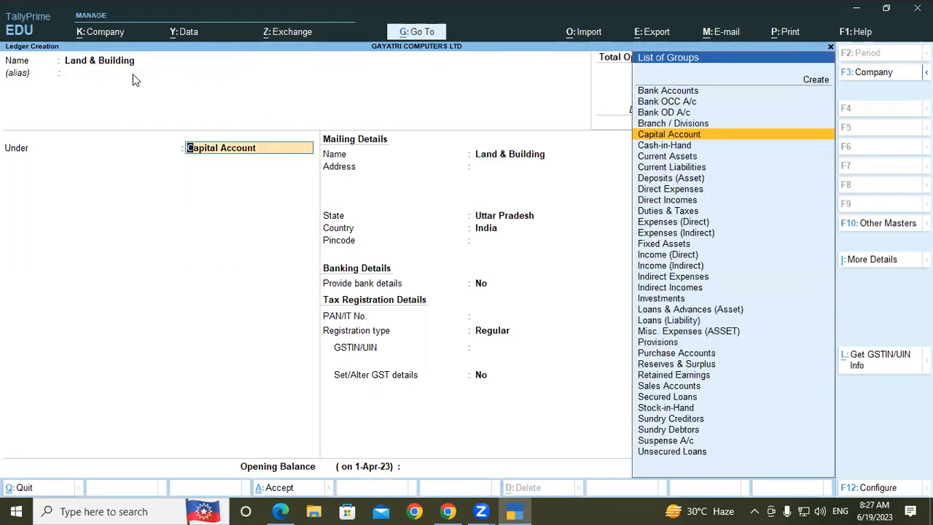
- Place the Land & Building ledger under Fixed Assets, keep GST applicable without altering its details, and set the type of supply to Goods
{"action": "type", "text": "Fi"}
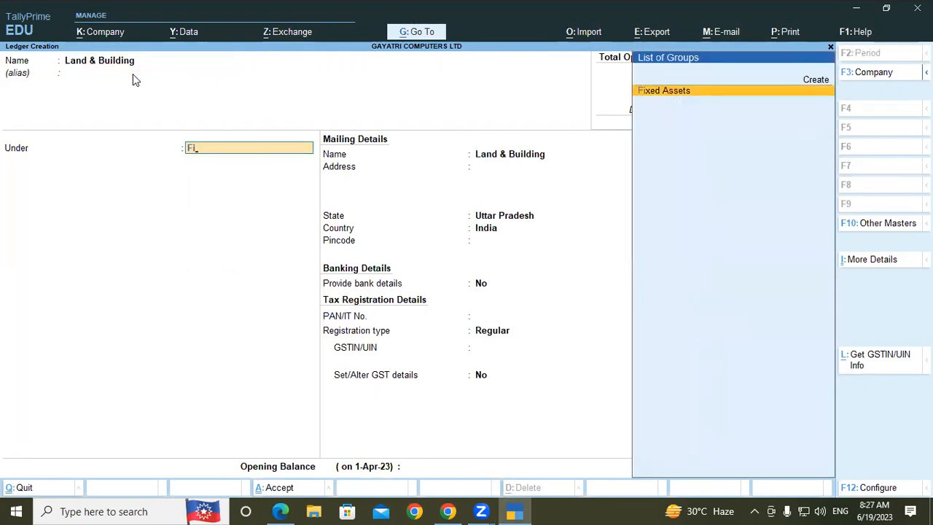
{"action": "key", "text": "Return"}
{"action": "key", "text": "Return"}
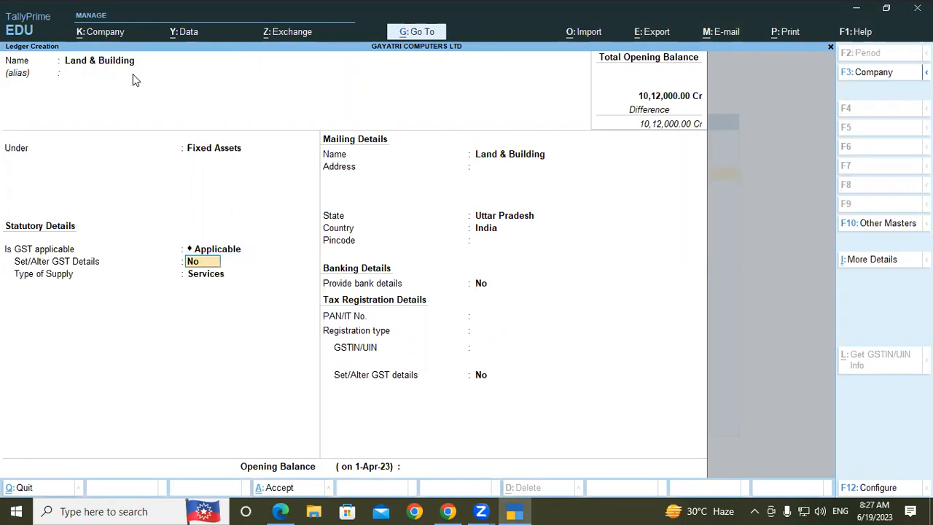
{"action": "key", "text": "Return"}
{"action": "key", "text": "Up"}
{"action": "key", "text": "Return"}
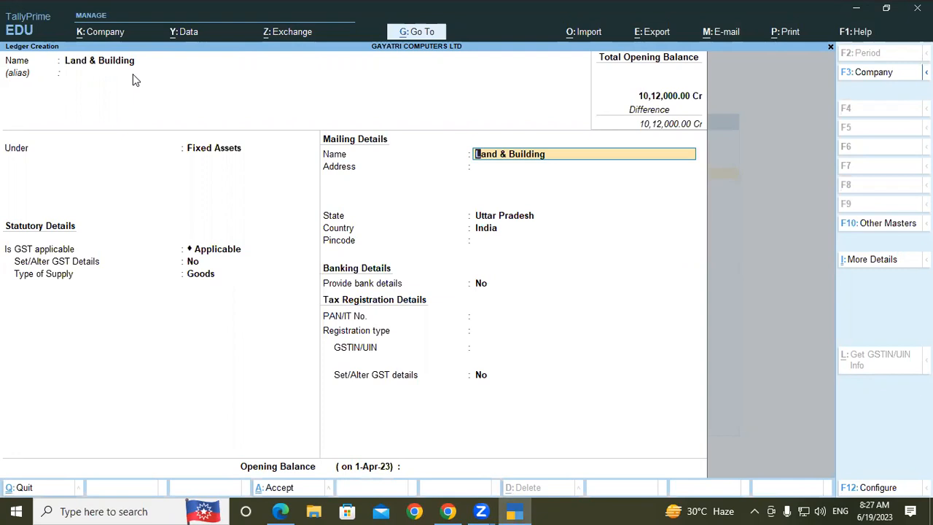
- Keep the default mailing, banking and tax details, set the opening balance to 450000 Dr, and save the Land & Building ledger
{"action": "key", "text": "Return"}
{"action": "key", "text": "Return"}
{"action": "key", "text": "Return"}
{"action": "key", "text": "Return"}
{"action": "key", "text": "Return"}
{"action": "key", "text": "Return"}
{"action": "key", "text": "Return"}
{"action": "key", "text": "Return"}
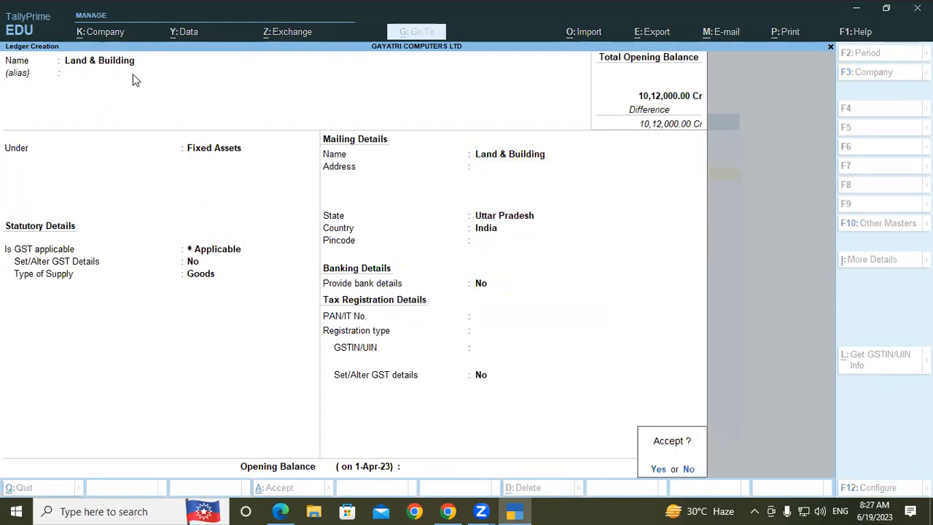
{"action": "key", "text": "Escape"}
{"action": "type", "text": "4"}
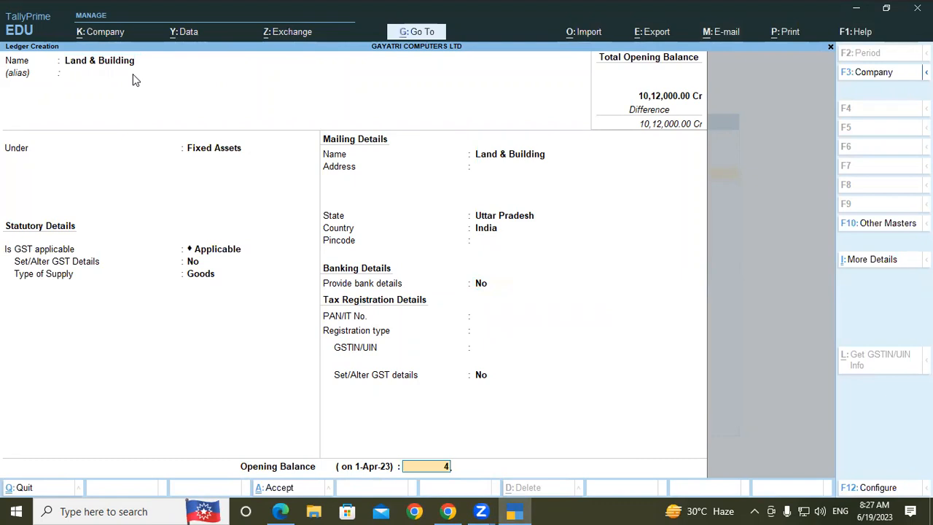
{"action": "type", "text": ",50,000000"}
{"action": "key", "text": "Return"}
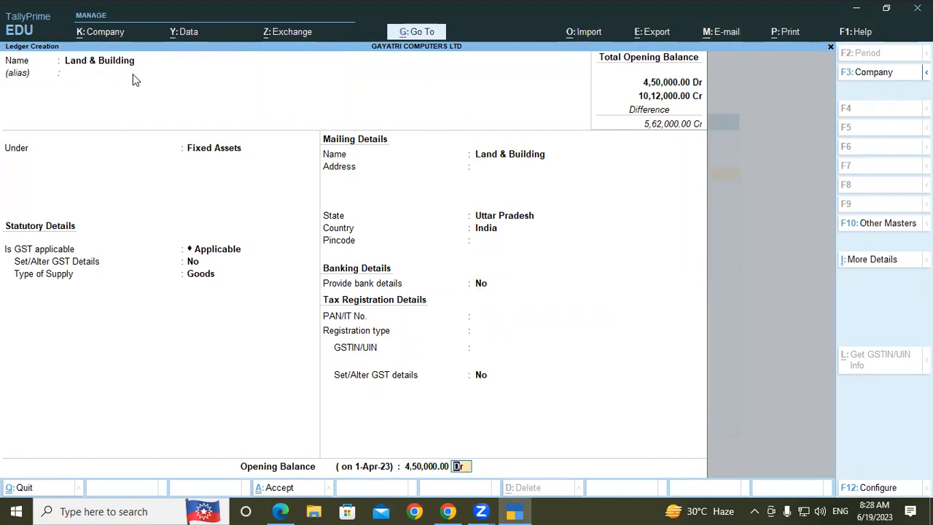
{"action": "key", "text": "Return"}
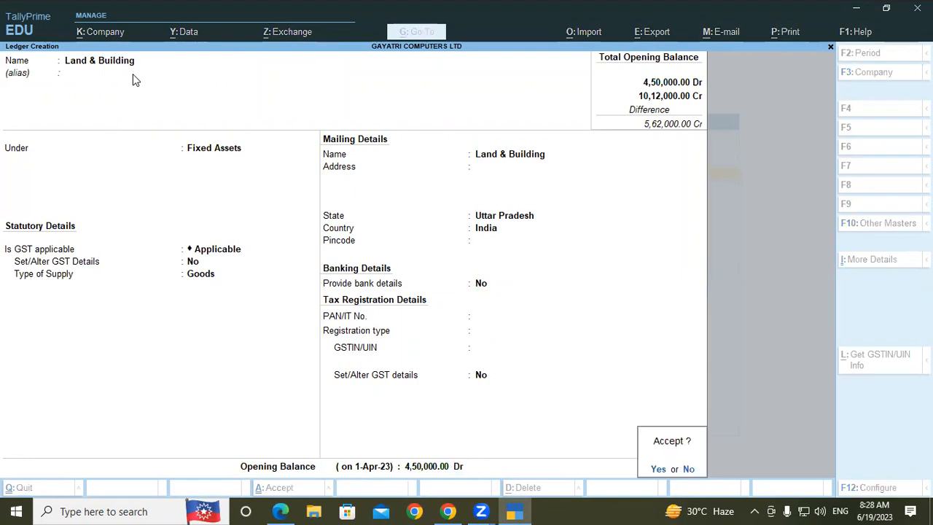
{"action": "key", "text": "Return"}
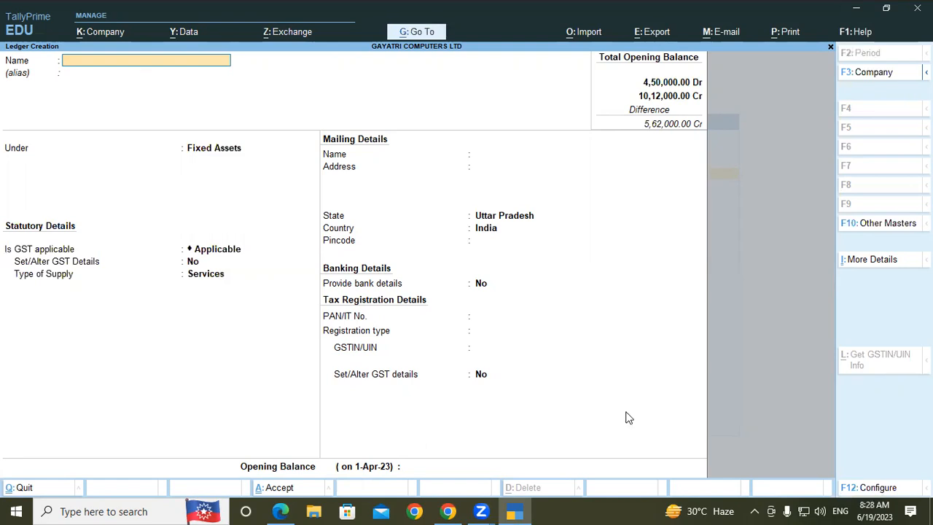
- Switch to the PDF notes in Edge and review the ledger example and the Lab Practice table, highlighting the first row's Sundry Creditors group
{"action": "left_click", "coordinate": [280, 511]}
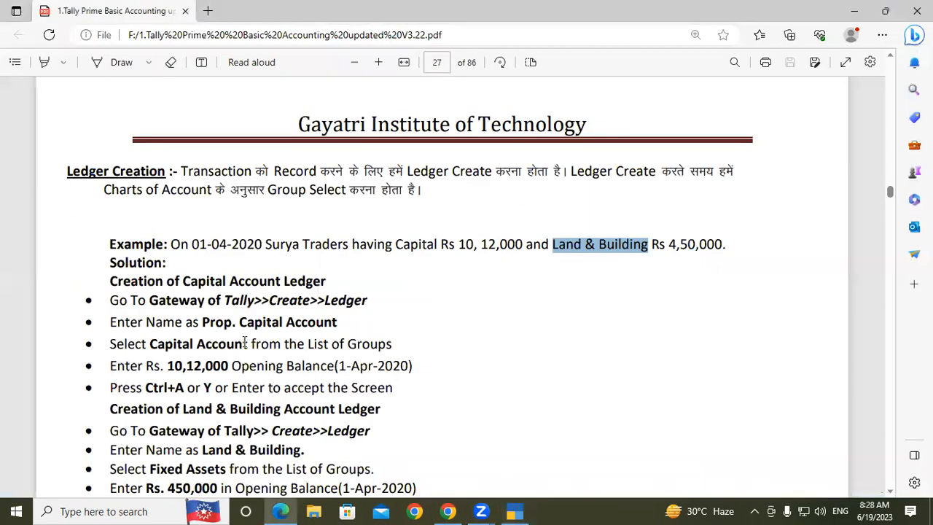
{"action": "scroll", "coordinate": [246, 343], "scroll_direction": "down", "scroll_amount": 1}
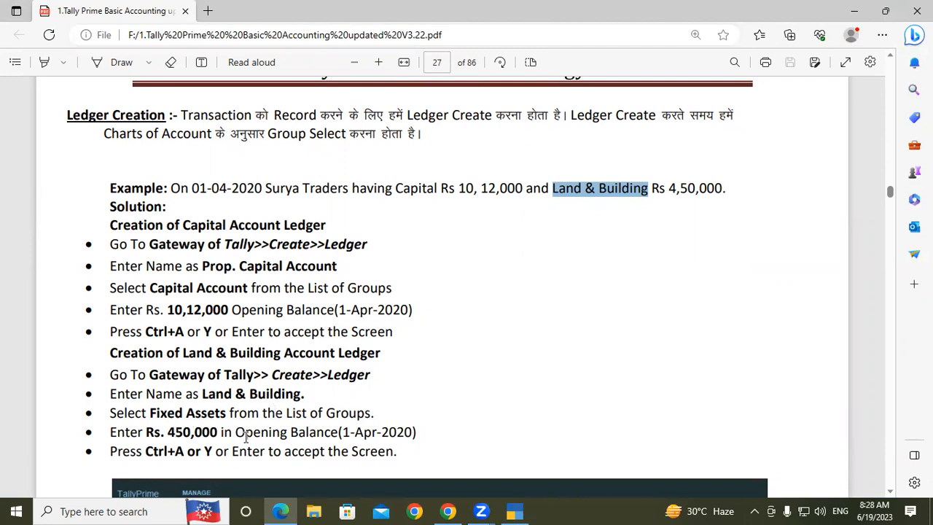
{"action": "scroll", "coordinate": [245, 436], "scroll_direction": "down", "scroll_amount": 5}
{"action": "scroll", "coordinate": [246, 436], "scroll_direction": "down", "scroll_amount": 3}
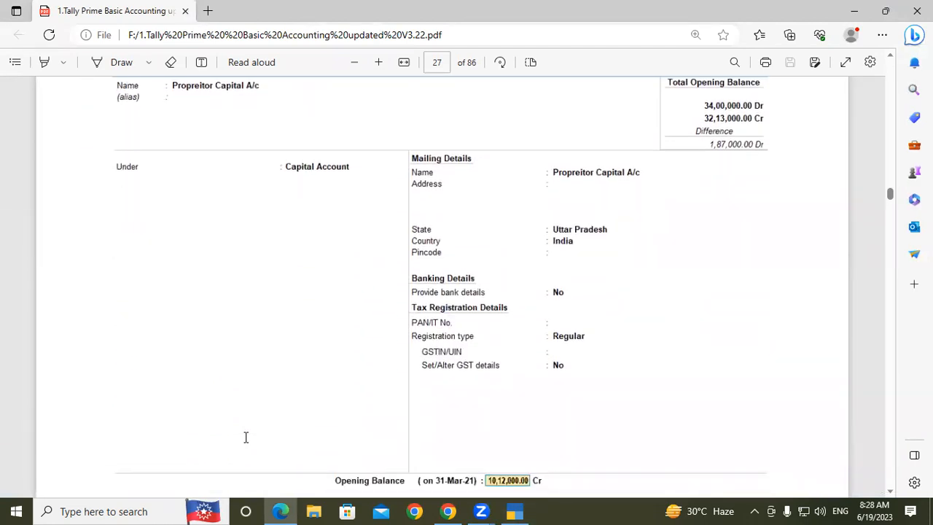
{"action": "scroll", "coordinate": [246, 436], "scroll_direction": "down", "scroll_amount": 3}
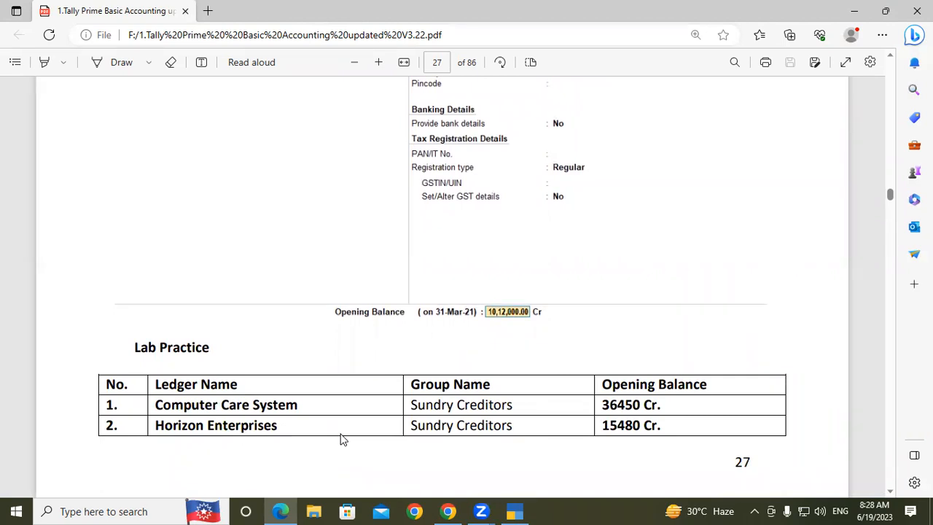
{"action": "left_click_drag", "start_coordinate": [512, 406], "coordinate": [366, 412]}
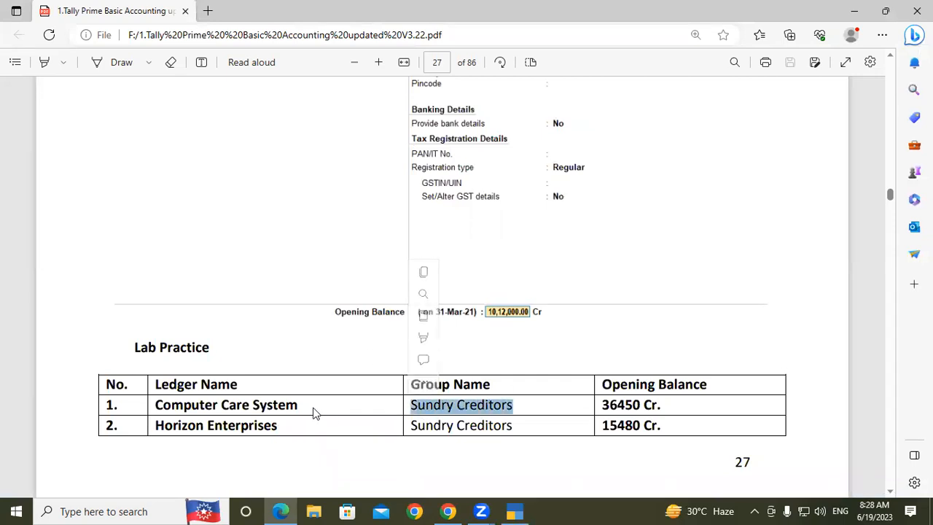
- Handwrite "34650" beside the Opening Balance heading of the Lab Practice table, and clear the annotation
{"action": "left_click", "coordinate": [559, 61]}
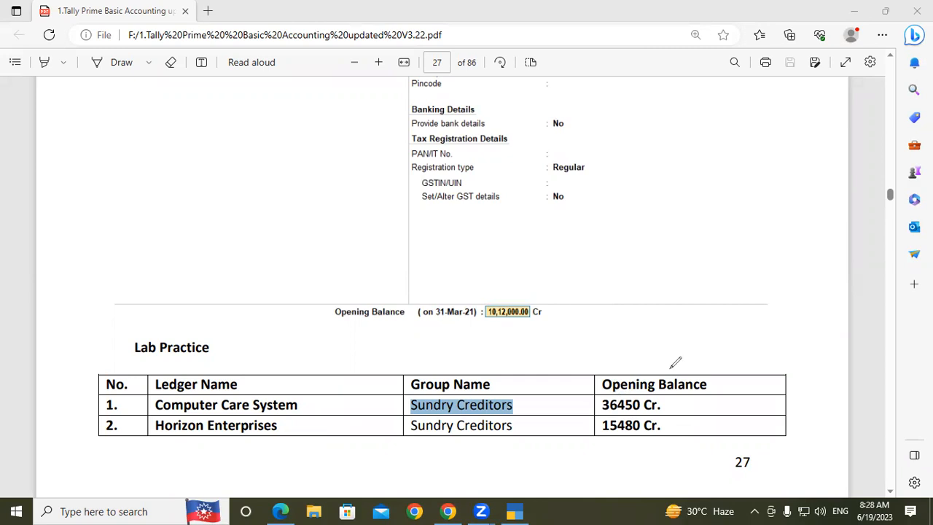
{"action": "mouse_move", "coordinate": [715, 357]}
{"action": "left_mouse_down"}
{"action": "mouse_move", "coordinate": [719, 350]}
{"action": "mouse_move", "coordinate": [721, 387]}
{"action": "left_mouse_up"}
{"action": "mouse_move", "coordinate": [762, 329]}
{"action": "left_mouse_down"}
{"action": "mouse_move", "coordinate": [768, 368]}
{"action": "mouse_move", "coordinate": [760, 342]}
{"action": "mouse_move", "coordinate": [778, 348]}
{"action": "mouse_move", "coordinate": [781, 337]}
{"action": "mouse_move", "coordinate": [816, 328]}
{"action": "mouse_move", "coordinate": [798, 341]}
{"action": "left_mouse_up"}
{"action": "mouse_move", "coordinate": [817, 304]}
{"action": "left_mouse_down"}
{"action": "mouse_move", "coordinate": [807, 305]}
{"action": "mouse_move", "coordinate": [838, 310]}
{"action": "mouse_move", "coordinate": [847, 293]}
{"action": "left_mouse_up"}
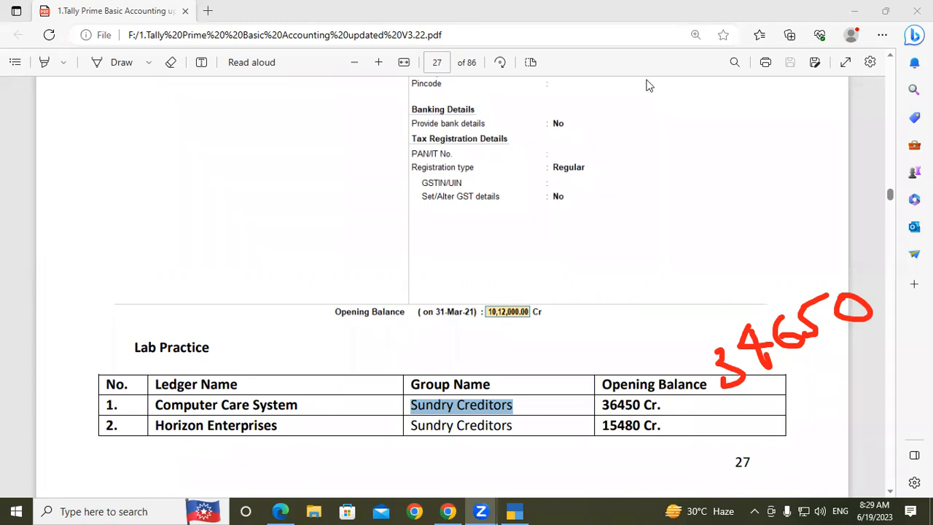
{"action": "key", "text": "Escape"}
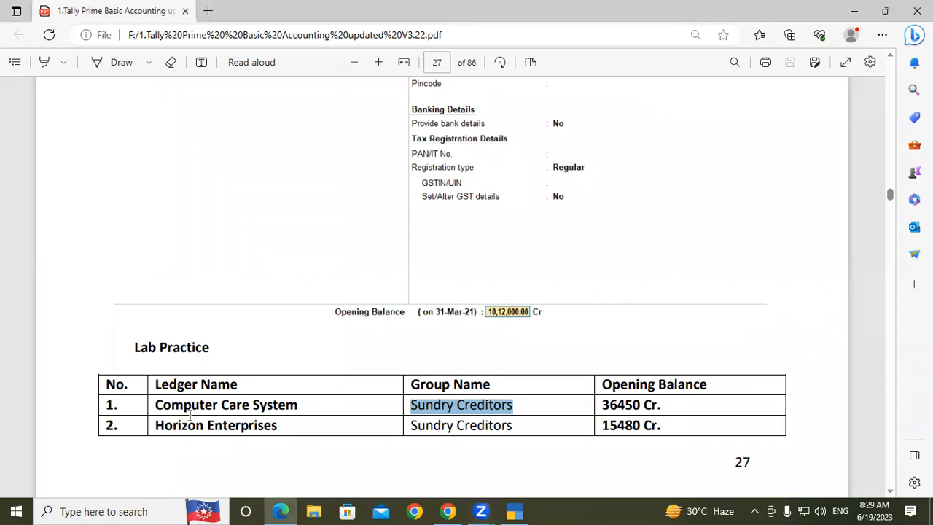
- Copy "Computer Care System" from the Lab Practice table and use it as the new ledger's name in TallyPrime, with no alias
{"action": "left_click", "coordinate": [189, 413]}
{"action": "left_click_drag", "start_coordinate": [156, 406], "coordinate": [306, 411]}
{"action": "key", "text": "ctrl+c"}
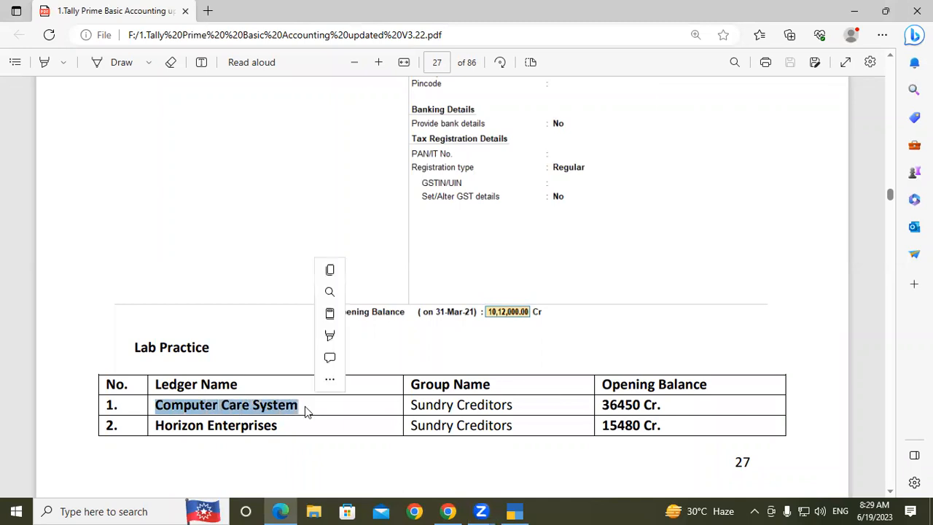
{"action": "left_click", "coordinate": [306, 405]}
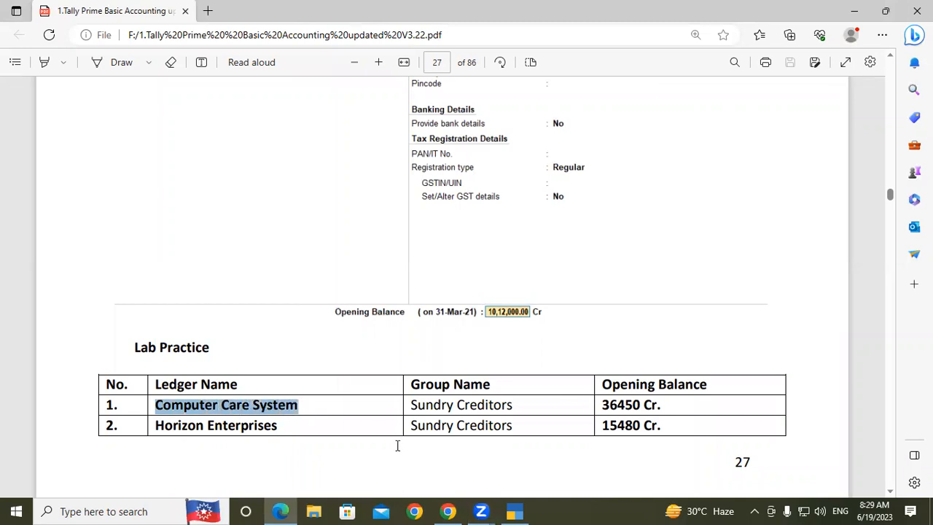
{"action": "left_click", "coordinate": [513, 510]}
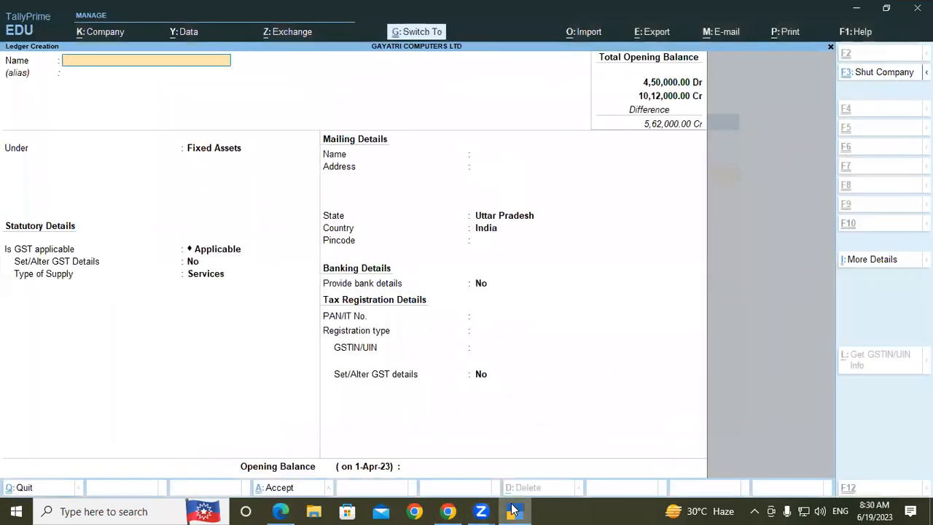
{"action": "key", "text": "ctrl+v"}
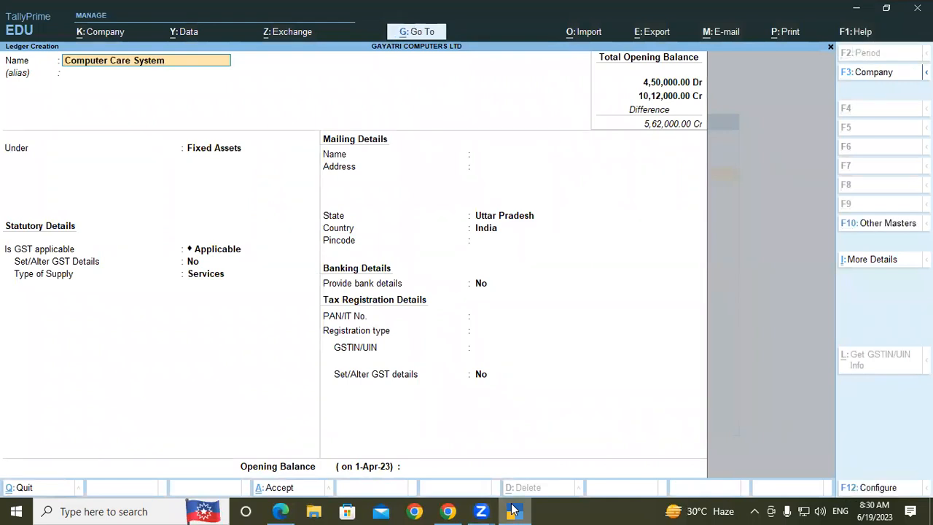
{"action": "key", "text": "Return"}
{"action": "key", "text": "Return"}
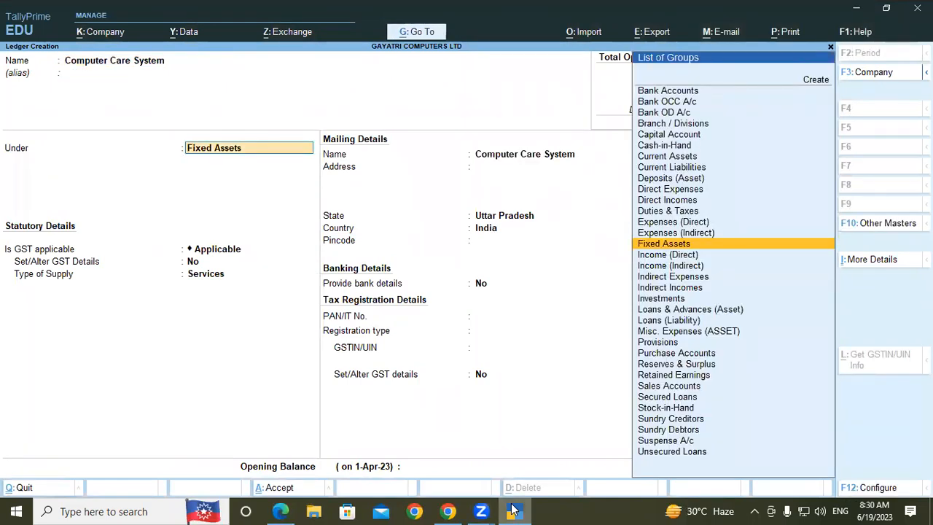
- Place the Computer Care System ledger under Sundry Creditors and keep the default bill-by-bill, credit, mailing, banking and registration type settings
{"action": "type", "text": "Sun"}
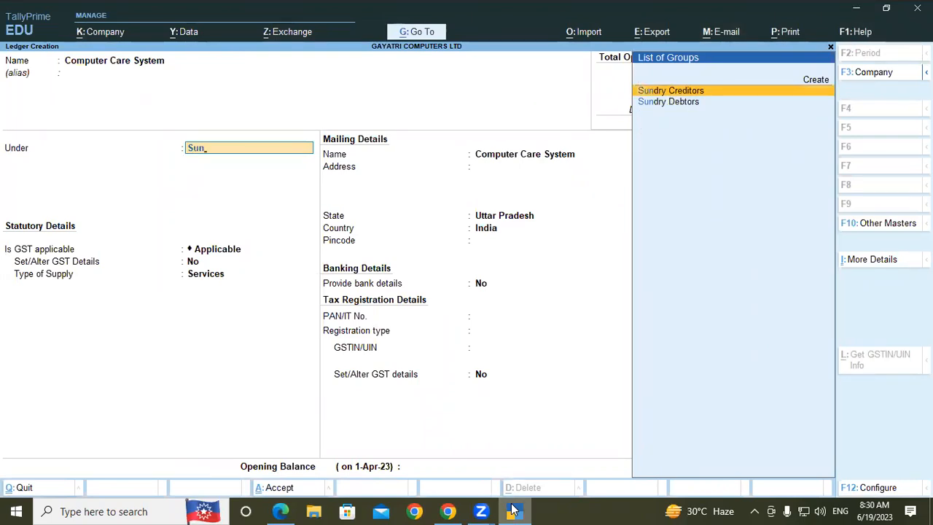
{"action": "key", "text": "Return"}
{"action": "key", "text": "Return"}
{"action": "key", "text": "Return"}
{"action": "key", "text": "Return"}
{"action": "key", "text": "Return"}
{"action": "key", "text": "Return"}
{"action": "key", "text": "Return"}
{"action": "key", "text": "Return"}
{"action": "key", "text": "Return"}
{"action": "key", "text": "Return"}
{"action": "key", "text": "Return"}
{"action": "key", "text": "Return"}
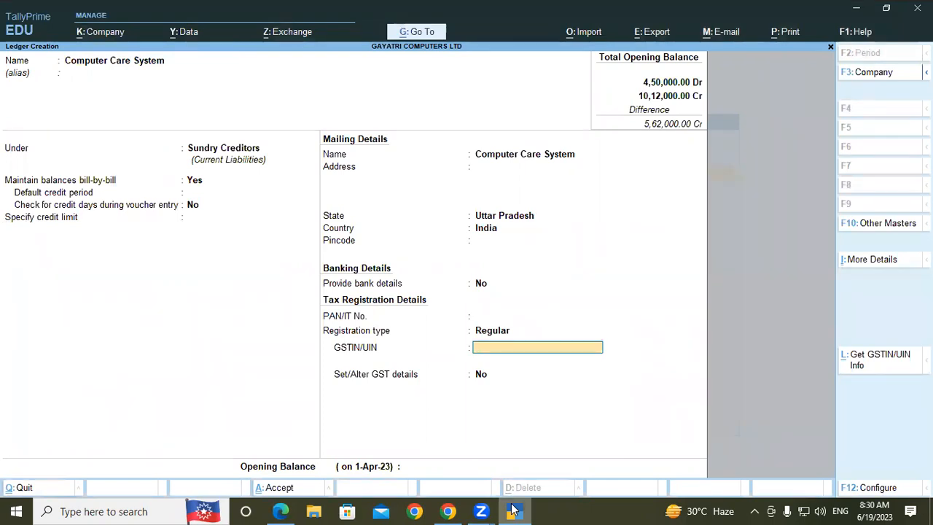
- Leave the GSTIN/UIN blank, keep the GST details unaltered, and enter an opening balance of 34650
{"action": "key", "text": "Return"}
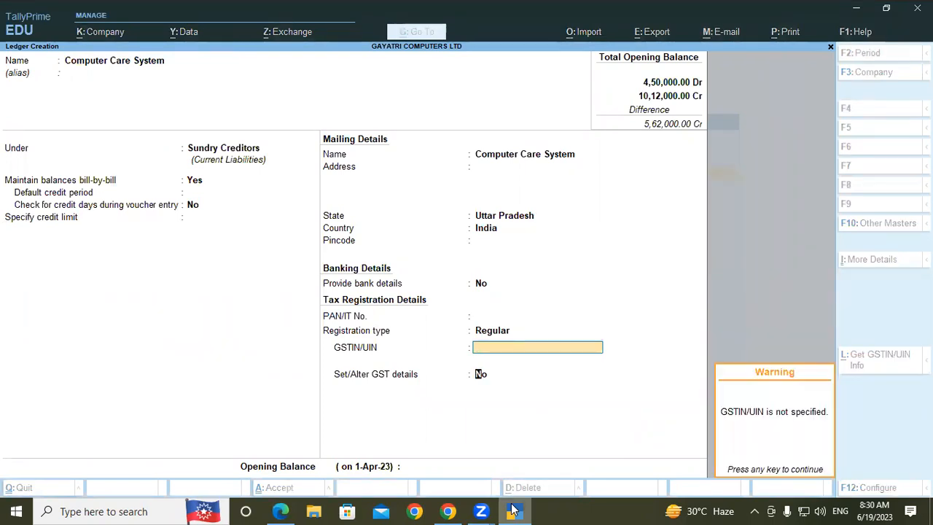
{"action": "key", "text": "Return"}
{"action": "type", "text": "34650"}
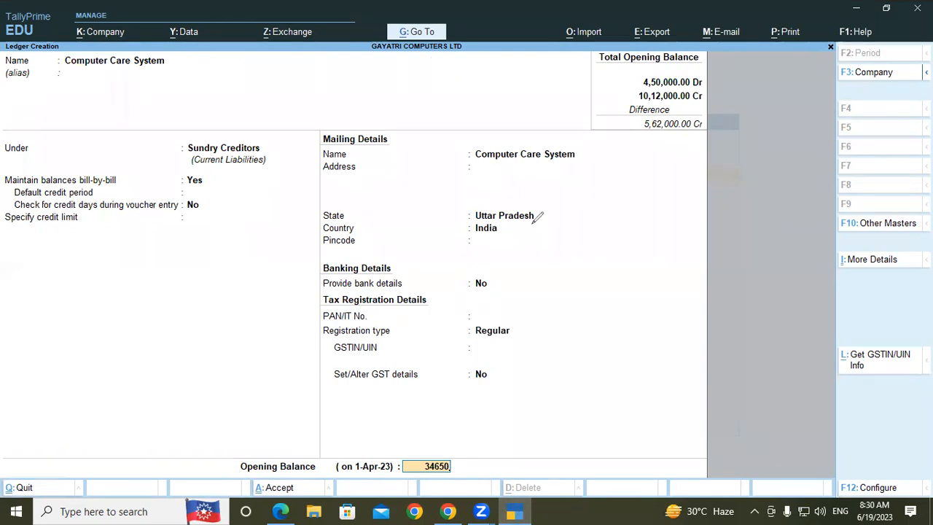
- Handwrite "S.C" and an underlined, circled "Cr" over the ledger form beside the mailing details
{"action": "left_click_drag", "start_coordinate": [525, 223], "coordinate": [522, 256]}
{"action": "left_click", "coordinate": [550, 236]}
{"action": "left_click_drag", "start_coordinate": [562, 220], "coordinate": [581, 233]}
{"action": "left_click_drag", "start_coordinate": [644, 185], "coordinate": [667, 192]}
{"action": "mouse_move", "coordinate": [668, 177]}
{"action": "left_mouse_down"}
{"action": "mouse_move", "coordinate": [677, 189]}
{"action": "mouse_move", "coordinate": [684, 175]}
{"action": "left_mouse_up"}
{"action": "left_click_drag", "start_coordinate": [654, 219], "coordinate": [680, 209]}
{"action": "mouse_move", "coordinate": [691, 162]}
{"action": "left_mouse_down"}
{"action": "mouse_move", "coordinate": [657, 157]}
{"action": "mouse_move", "coordinate": [656, 235]}
{"action": "mouse_move", "coordinate": [686, 172]}
{"action": "mouse_move", "coordinate": [679, 165]}
{"action": "left_mouse_up"}
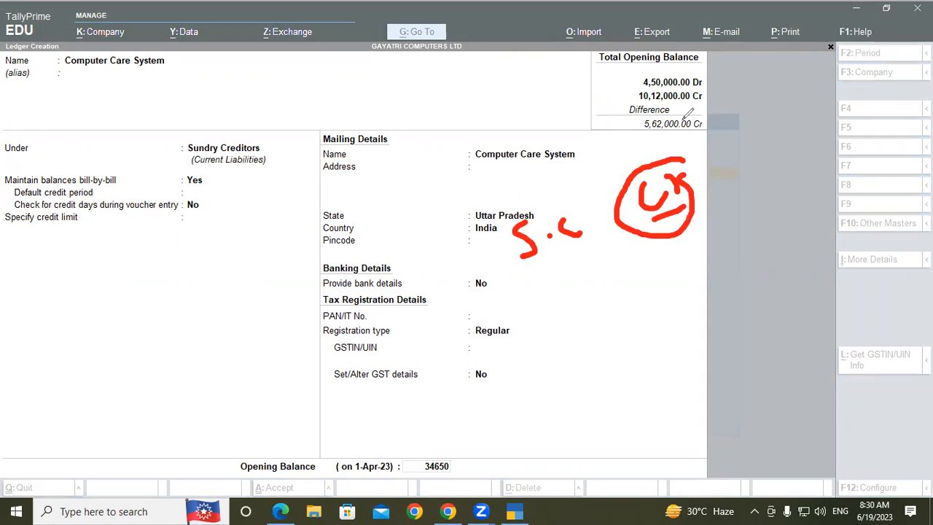
- Clear the handwriting, confirm the 34650 opening balance as Cr without a bill-wise breakup, and save the Computer Care System ledger
{"action": "key", "text": "Escape"}
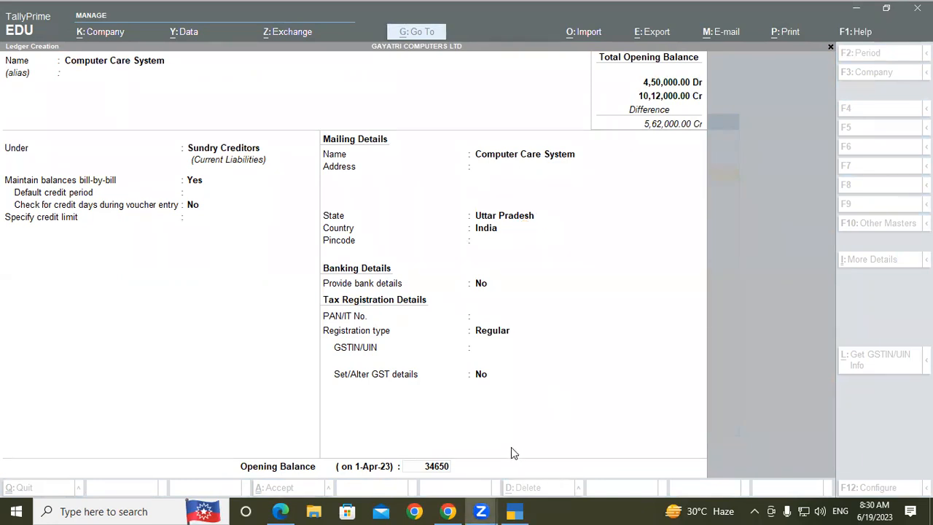
{"action": "left_click", "coordinate": [441, 466]}
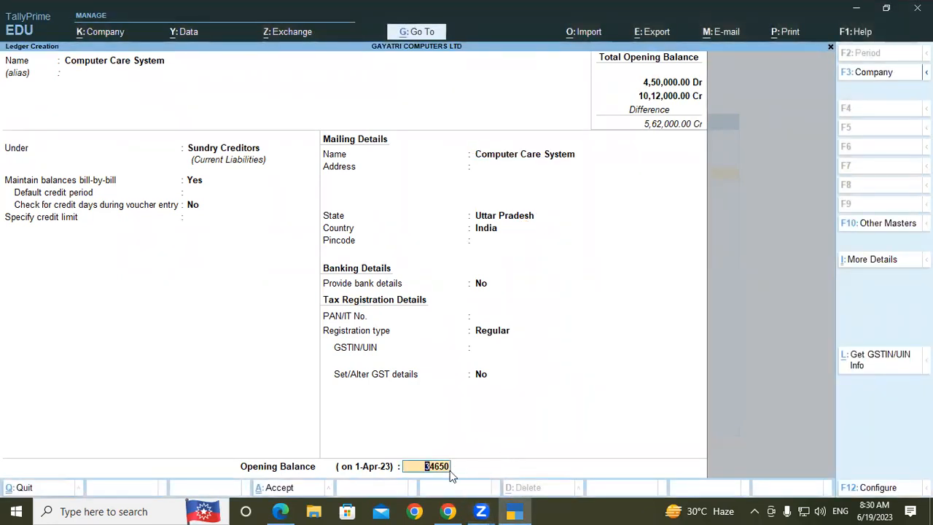
{"action": "key", "text": "Return"}
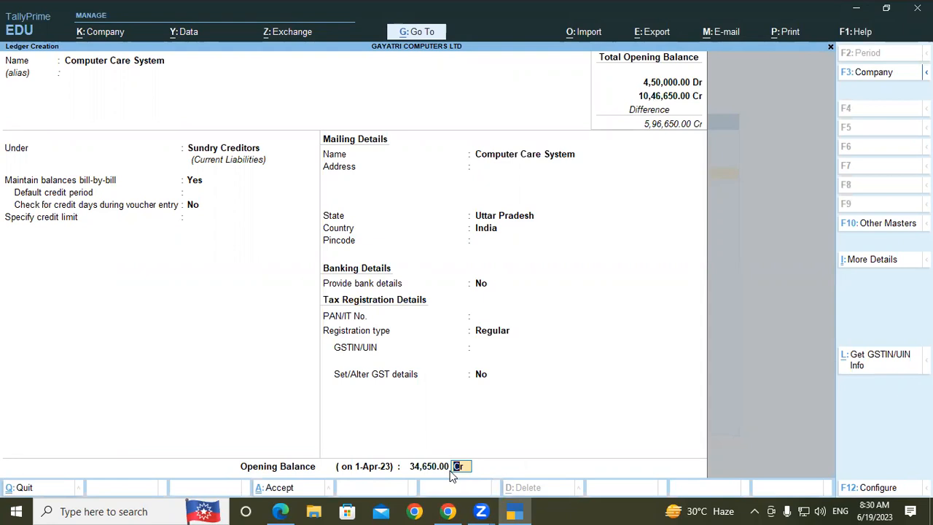
{"action": "key", "text": "Return"}
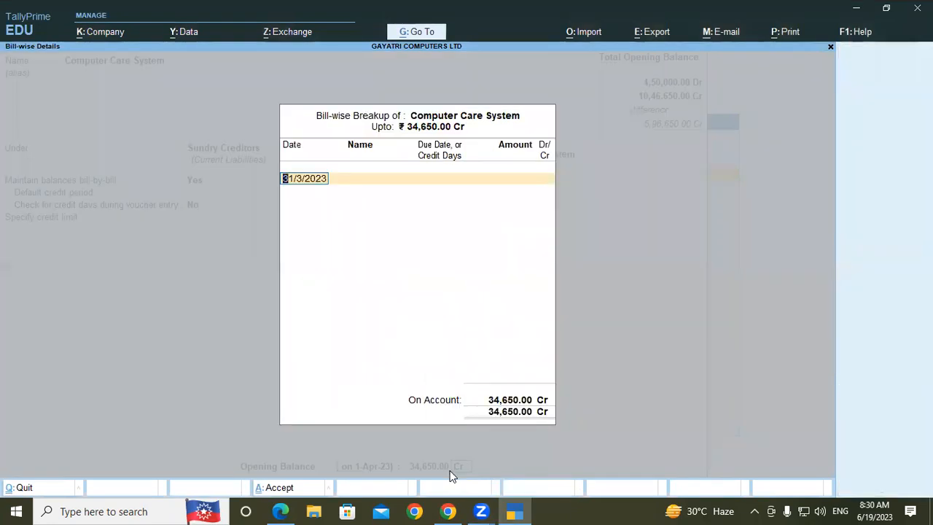
{"action": "key", "text": "Return"}
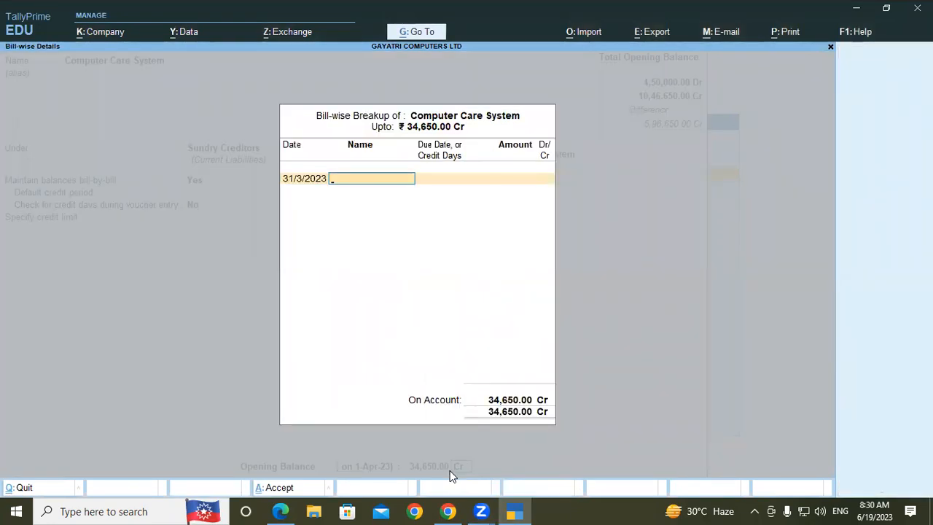
{"action": "key", "text": "Return"}
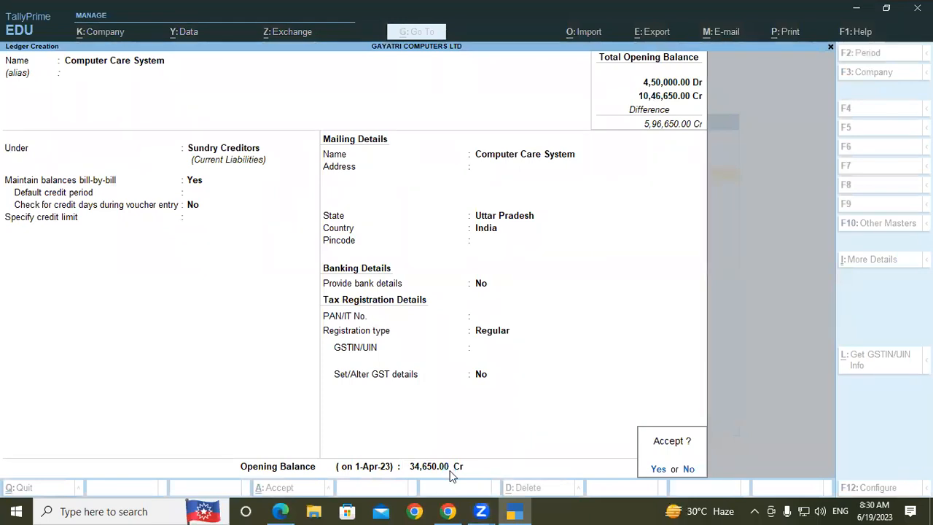
{"action": "key", "text": "Return"}
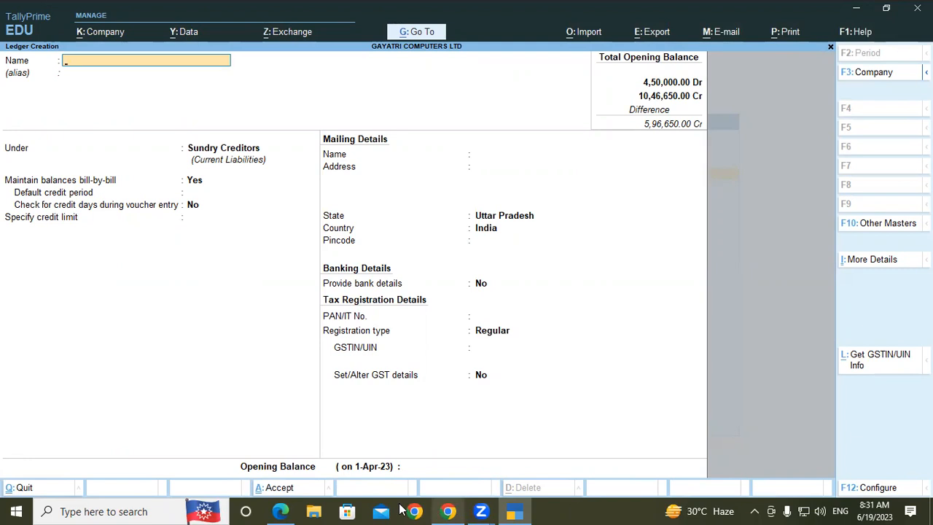
- Copy "Horizon Enterprises" from the Lab Practice table in the PDF and use it as the new ledger's name in TallyPrime
{"action": "left_click", "coordinate": [291, 508]}
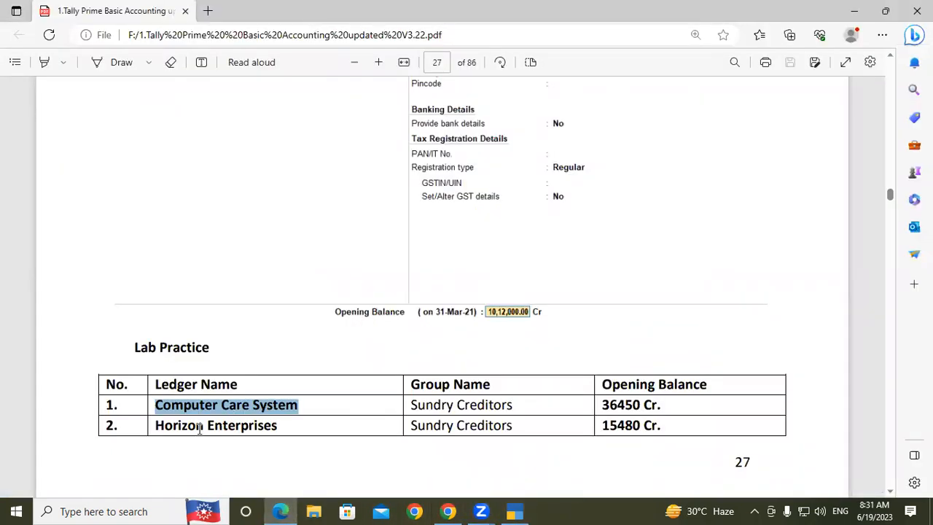
{"action": "left_click", "coordinate": [164, 425]}
{"action": "left_click_drag", "start_coordinate": [163, 426], "coordinate": [279, 433]}
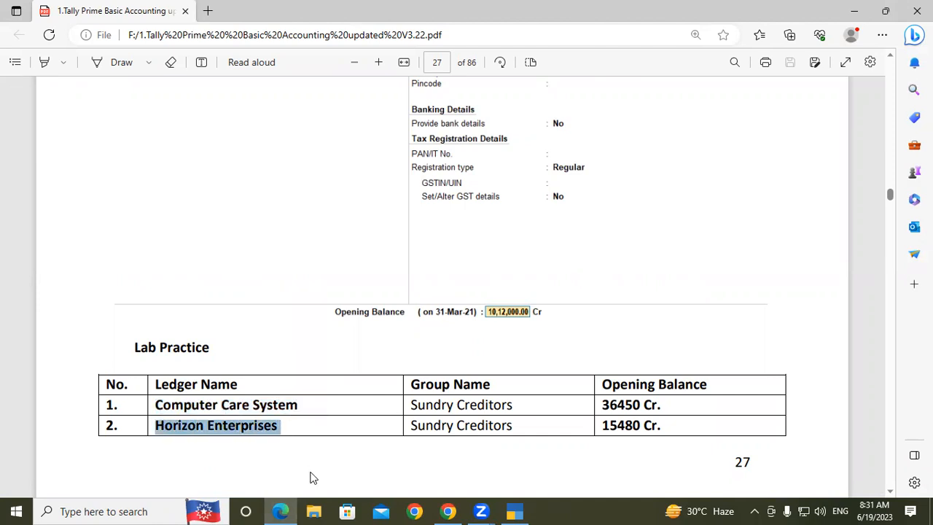
{"action": "left_click", "coordinate": [514, 510]}
{"action": "key", "text": "ctrl+alt+v"}
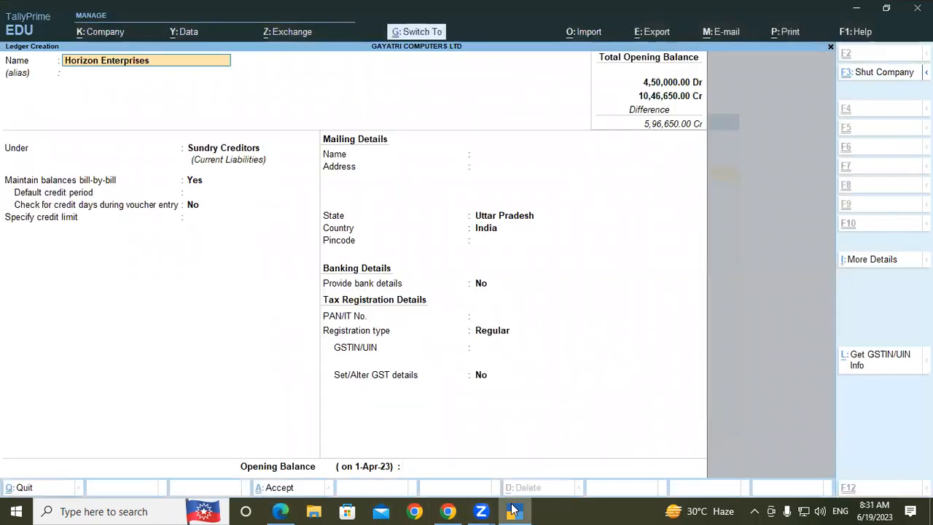
- Leave the alias blank and keep Sundry Creditors and the default mailing, banking and tax settings for Horizon Enterprises
{"action": "key", "text": "Return"}
{"action": "key", "text": "Return"}
{"action": "key", "text": "Return"}
{"action": "key", "text": "Return"}
{"action": "key", "text": "Return"}
{"action": "key", "text": "Return"}
{"action": "key", "text": "Return"}
{"action": "key", "text": "Return"}
{"action": "key", "text": "Return"}
{"action": "key", "text": "Return"}
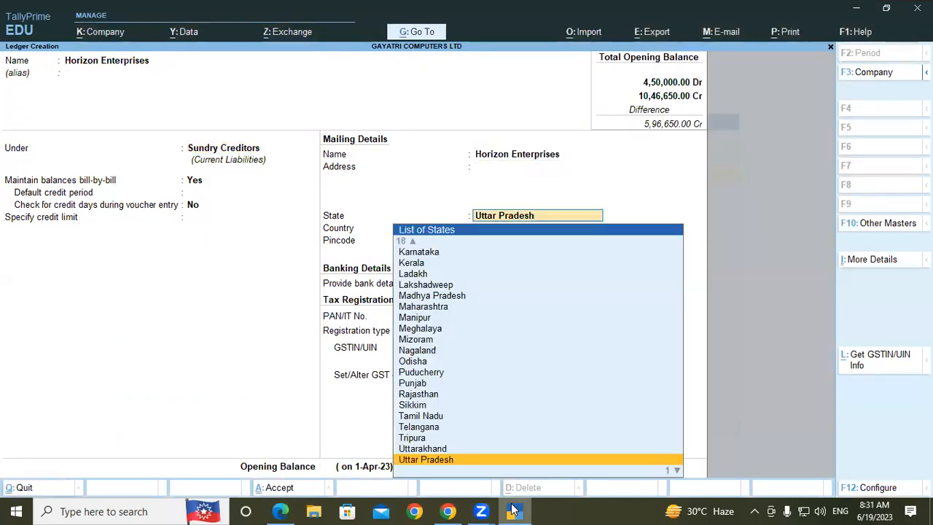
- Enter an opening balance of 15480 Cr without a bill-wise breakup and save the Horizon Enterprises ledger
{"action": "key", "text": "Return"}
{"action": "key", "text": "Return"}
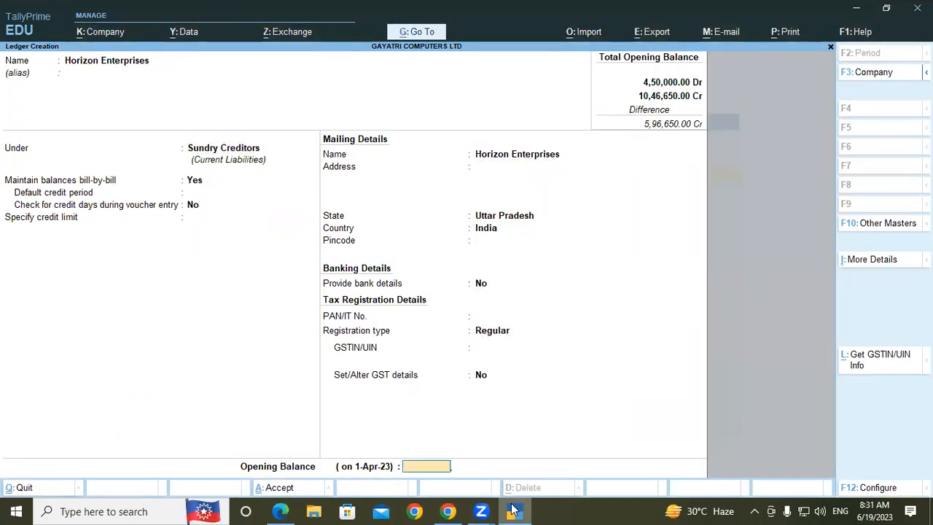
{"action": "type", "text": "15480"}
{"action": "key", "text": "Return"}
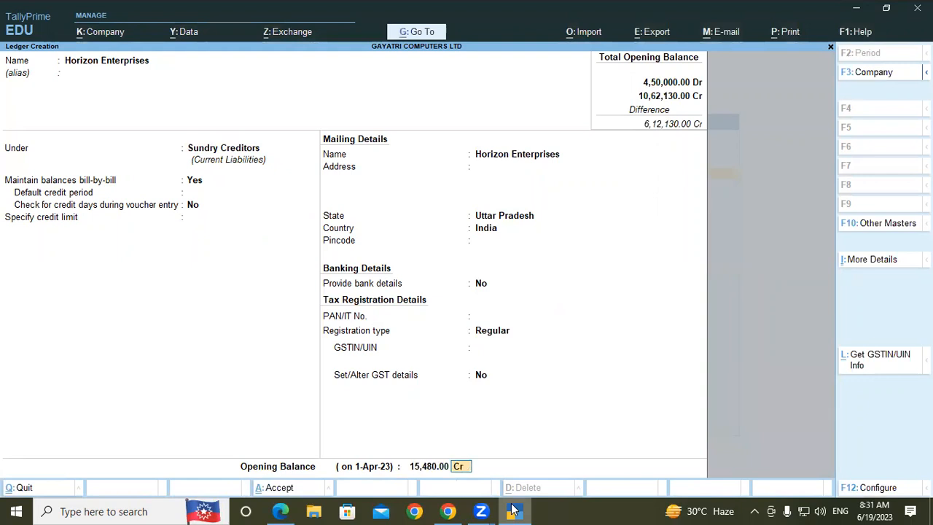
{"action": "key", "text": "Return"}
{"action": "key", "text": "Return"}
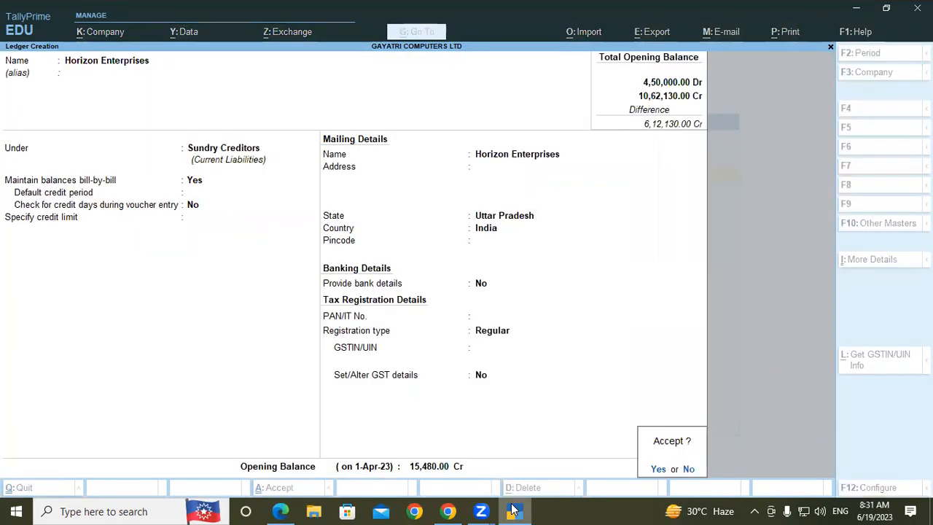
{"action": "key", "text": "Return"}
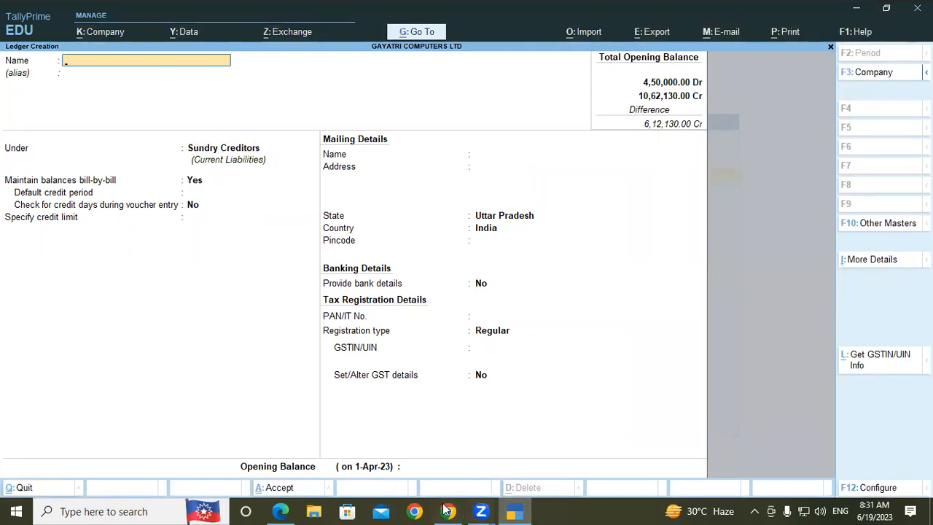
- Copy "Silver Plus Computers" from the continued Lab Practice table in the PDF and use it as the next ledger's name in TallyPrime
{"action": "left_click", "coordinate": [280, 511]}
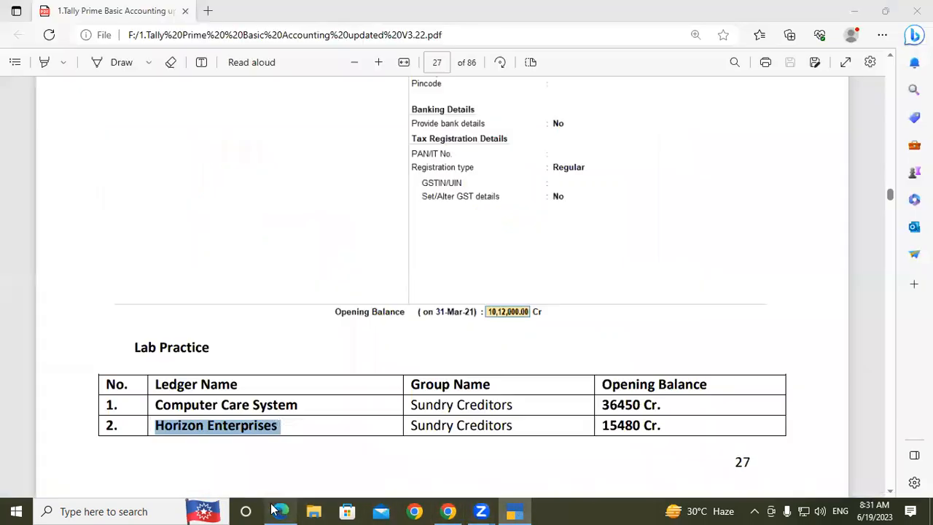
{"action": "scroll", "coordinate": [249, 417], "scroll_direction": "down", "scroll_amount": 3}
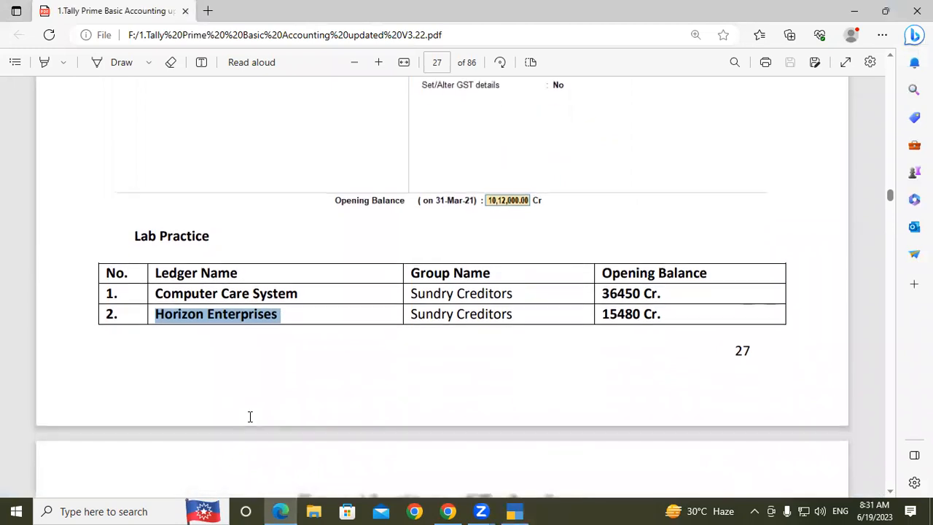
{"action": "scroll", "coordinate": [250, 417], "scroll_direction": "down", "scroll_amount": 1}
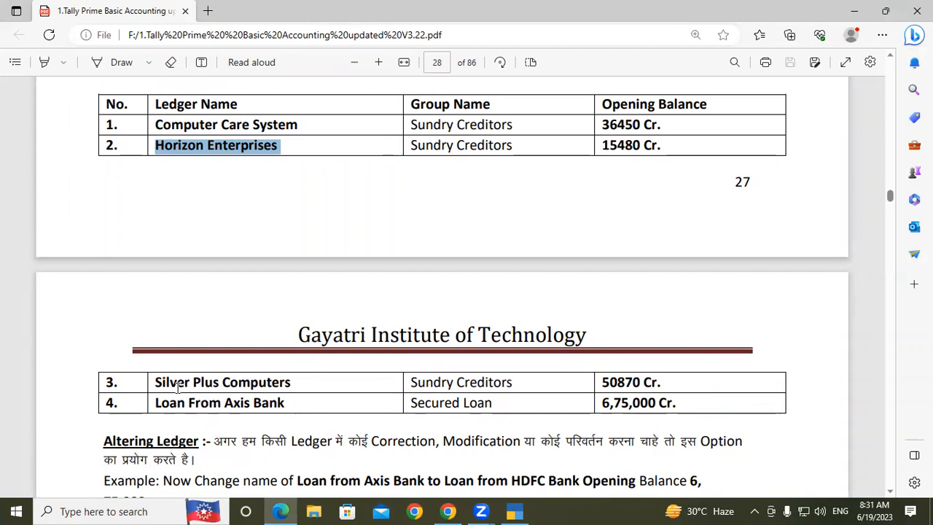
{"action": "left_click_drag", "start_coordinate": [155, 382], "coordinate": [292, 381]}
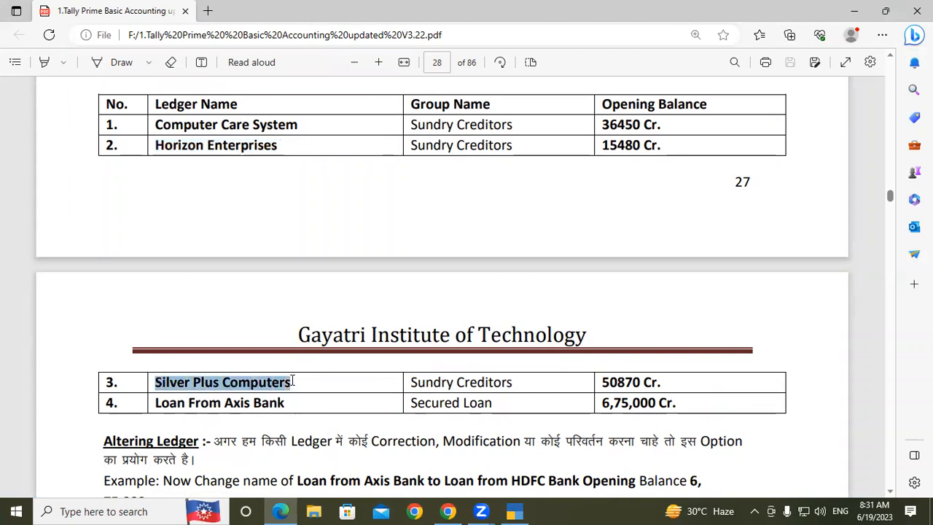
{"action": "left_click", "coordinate": [514, 510]}
{"action": "key", "text": "ctrl+alt+v"}
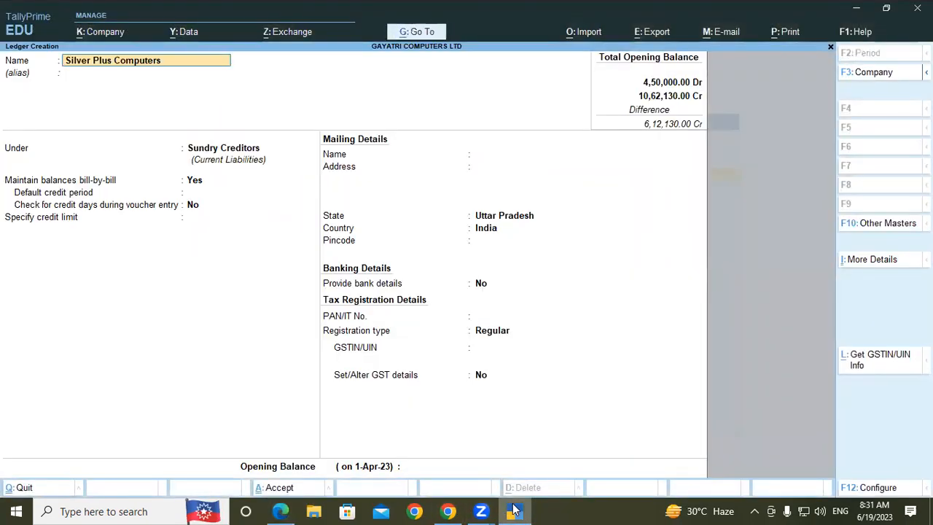
- Keep Silver Plus Computers under Sundry Creditors with no alias and the default bill-by-bill, mailing, banking and tax settings
{"action": "key", "text": "Return"}
{"action": "key", "text": "Return"}
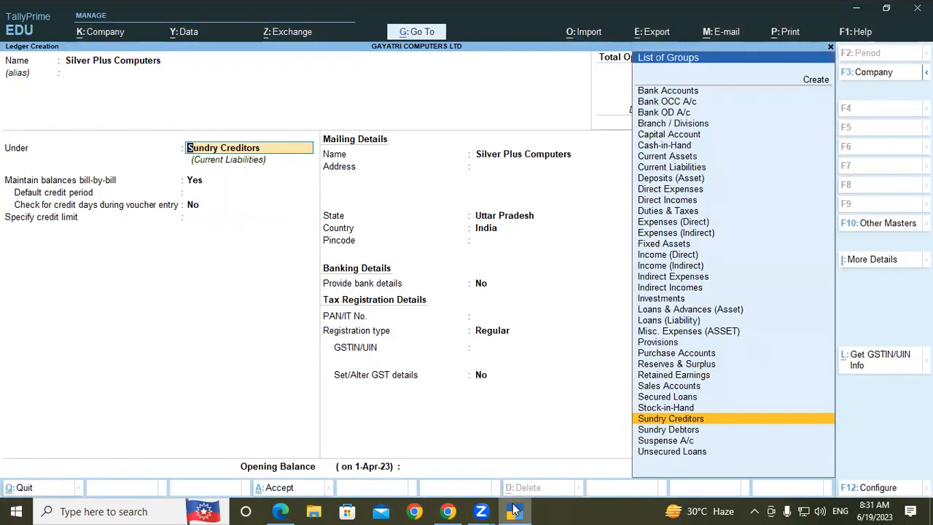
{"action": "key", "text": "Return"}
{"action": "key", "text": "Return"}
{"action": "key", "text": "Return"}
{"action": "key", "text": "Return"}
{"action": "key", "text": "Return"}
{"action": "key", "text": "Return"}
{"action": "key", "text": "Return"}
{"action": "key", "text": "Return"}
{"action": "key", "text": "Return"}
{"action": "key", "text": "Return"}
{"action": "key", "text": "Return"}
{"action": "key", "text": "Return"}
{"action": "key", "text": "Return"}
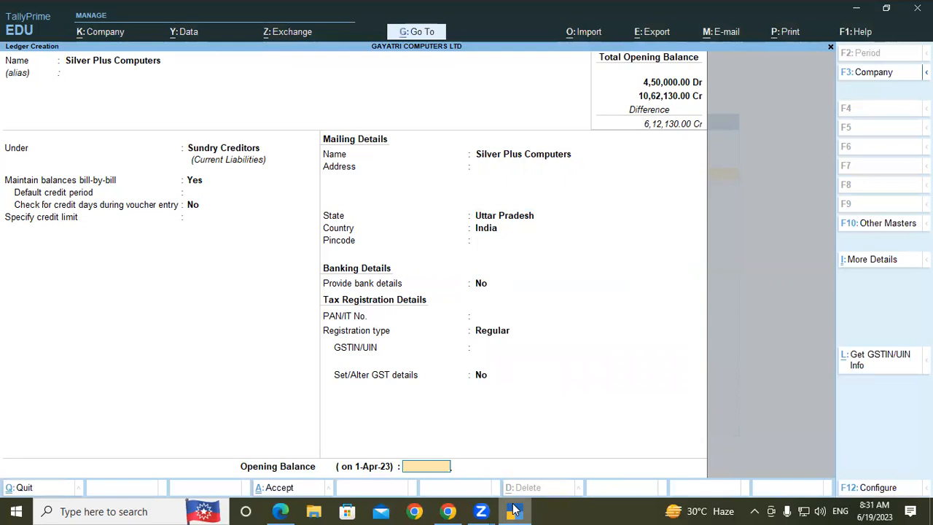
- Enter an opening balance of 50870 Cr without a bill-wise breakup and save the Silver Plus Computers ledger
{"action": "type", "text": "50870"}
{"action": "key", "text": "Return"}
{"action": "key", "text": "Return"}
{"action": "key", "text": "Return"}
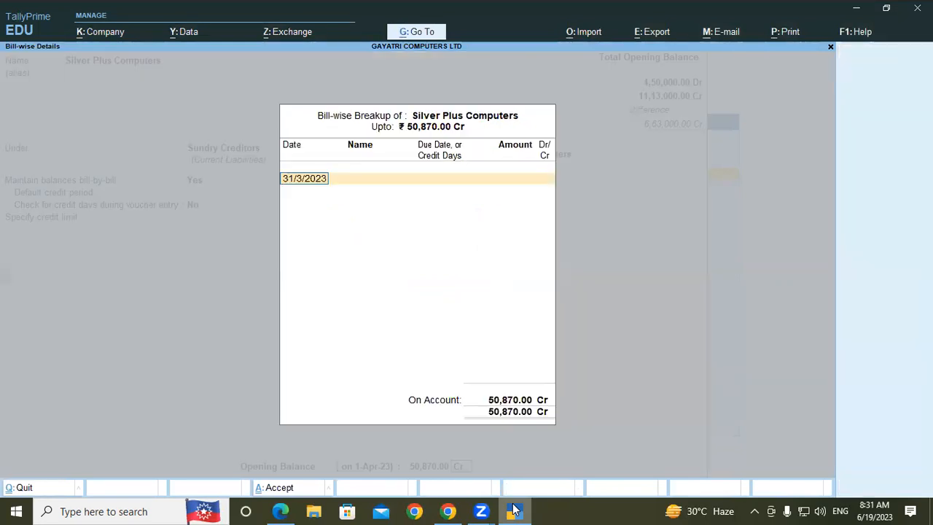
{"action": "key", "text": "Return"}
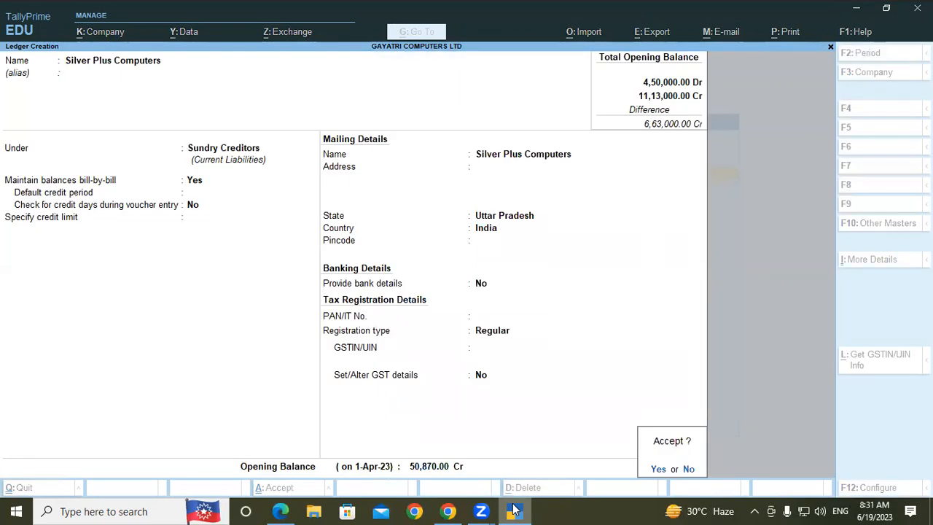
{"action": "key", "text": "Return"}
- Copy "Loan From Axis Bank" from the Lab Practice table in the PDF and use it as the next ledger's name in TallyPrime
{"action": "left_click", "coordinate": [280, 510]}
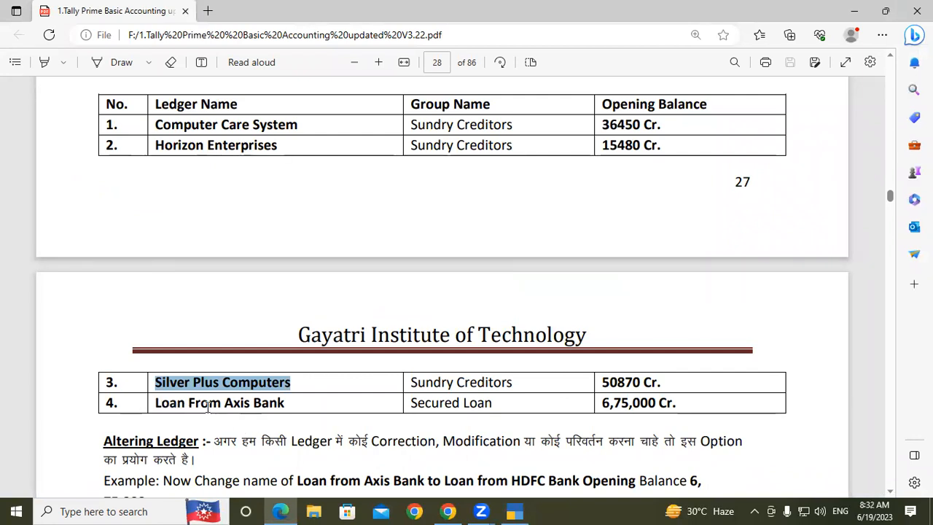
{"action": "left_click_drag", "start_coordinate": [156, 403], "coordinate": [281, 409]}
{"action": "key", "text": "ctrl+c"}
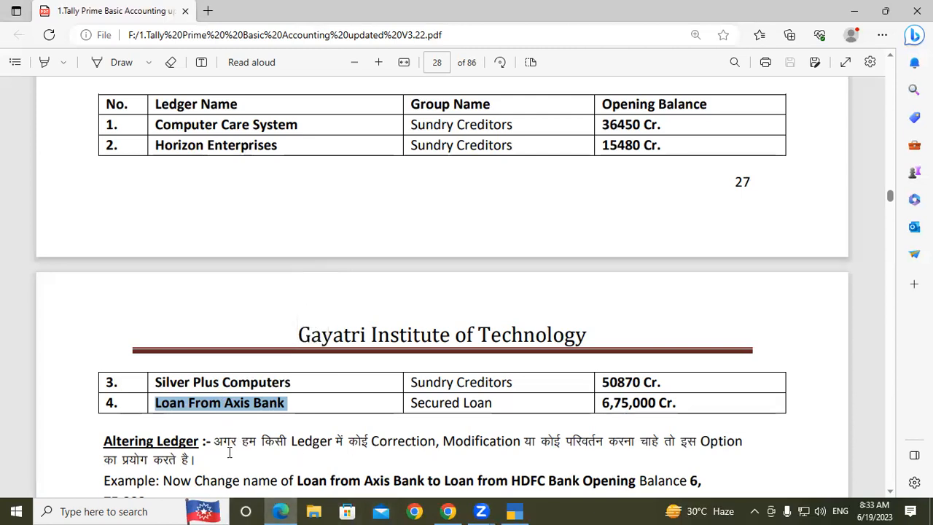
{"action": "left_click", "coordinate": [515, 510]}
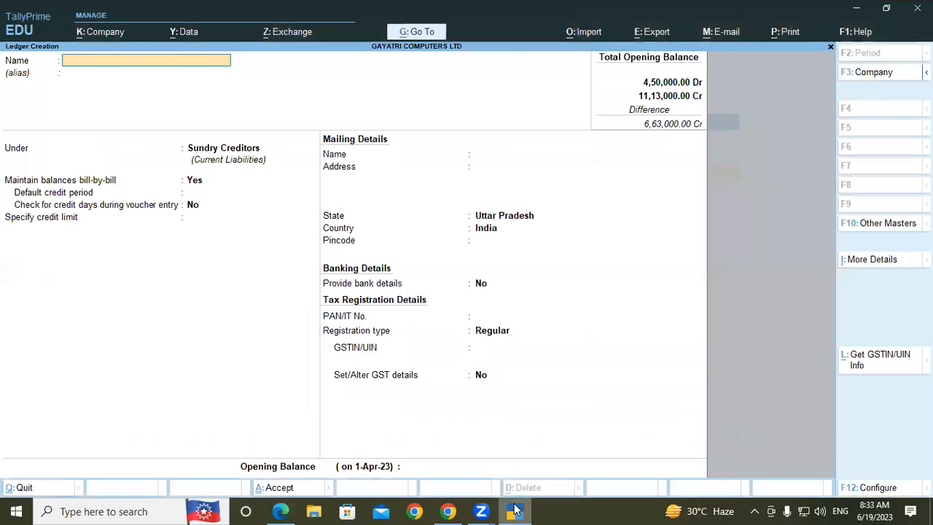
{"action": "key", "text": "ctrl+v"}
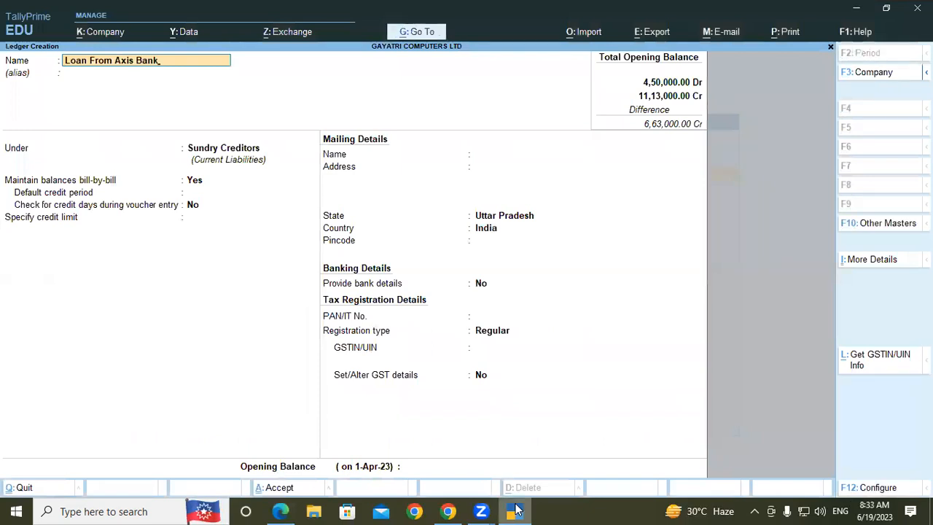
- Place Loan From Axis Bank under Secured Loans with no alias, keeping Not Applicable for assessable value and the default mailing, banking and tax settings
{"action": "key", "text": "Return"}
{"action": "key", "text": "Return"}
{"action": "type", "text": "Sec"}
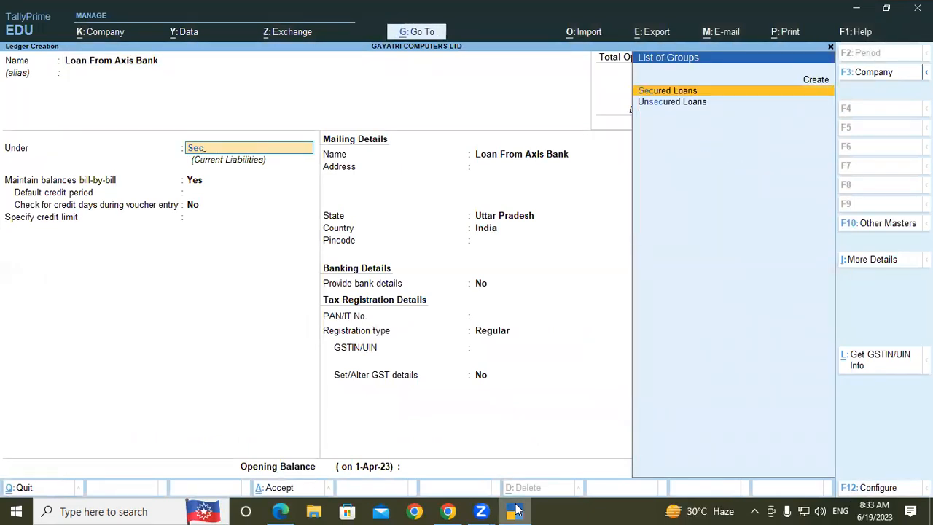
{"action": "key", "text": "Return"}
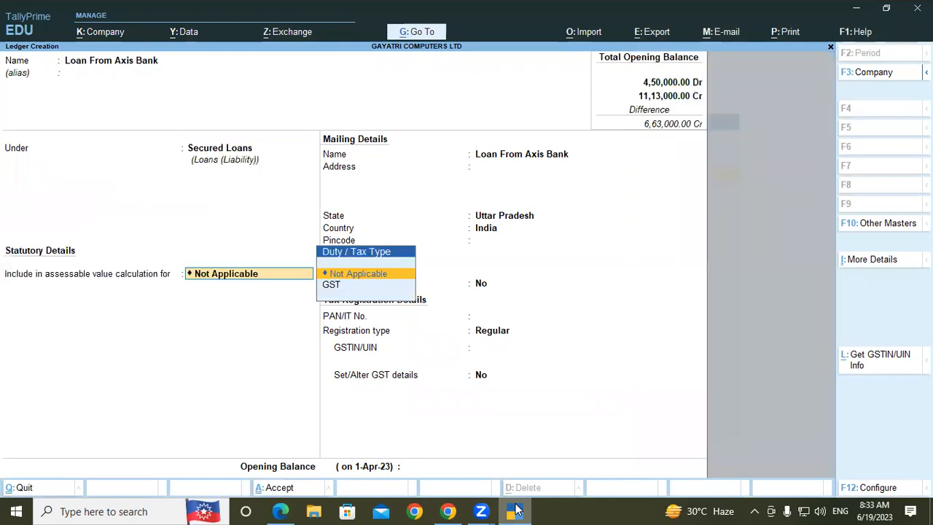
{"action": "key", "text": "Return"}
{"action": "key", "text": "Return"}
{"action": "key", "text": "Return"}
- Enter an opening balance of 6,75,000 Cr and save the Loan From Axis Bank ledger
{"action": "key", "text": "Return"}
{"action": "key", "text": "Return"}
{"action": "key", "text": "Return"}
{"action": "key", "text": "Return"}
{"action": "key", "text": "Return"}
{"action": "key", "text": "Return"}
{"action": "key", "text": "Return"}
{"action": "type", "text": "6,75,000"}
{"action": "key", "text": "Return"}
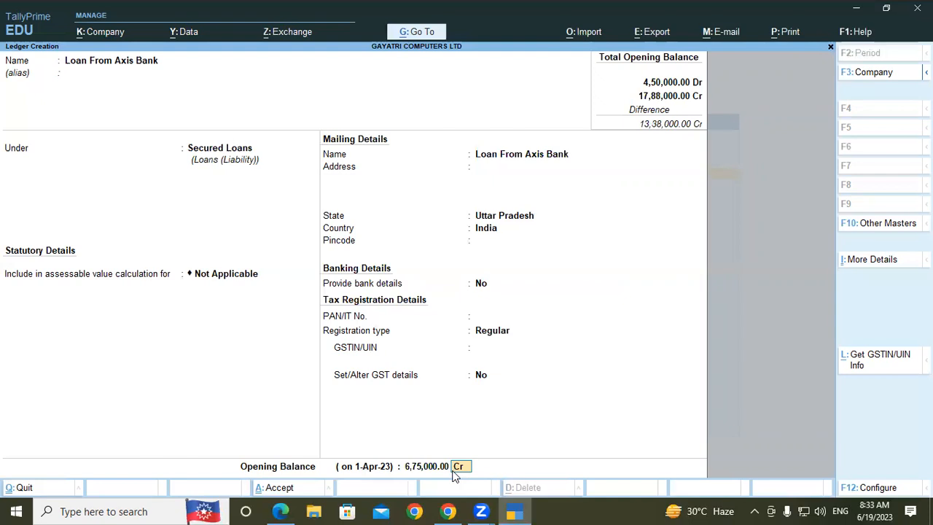
{"action": "key", "text": "Return"}
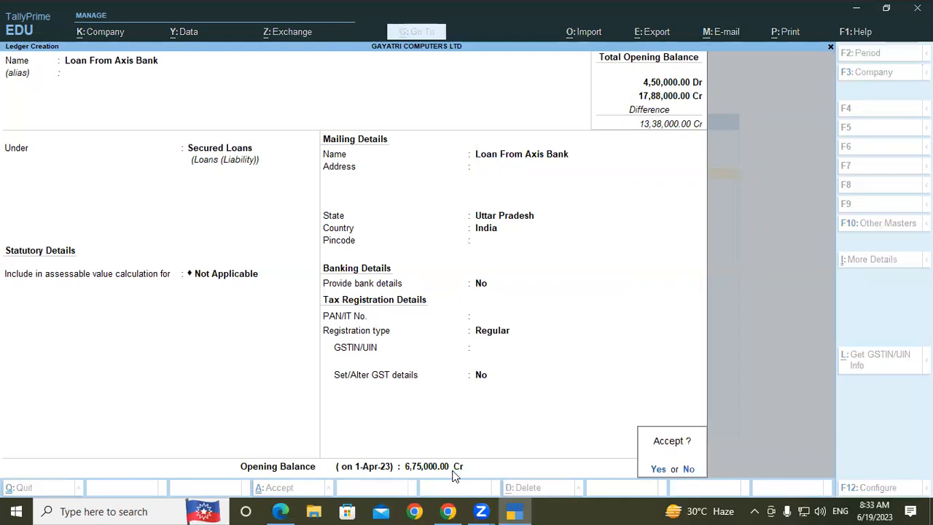
{"action": "key", "text": "Return"}
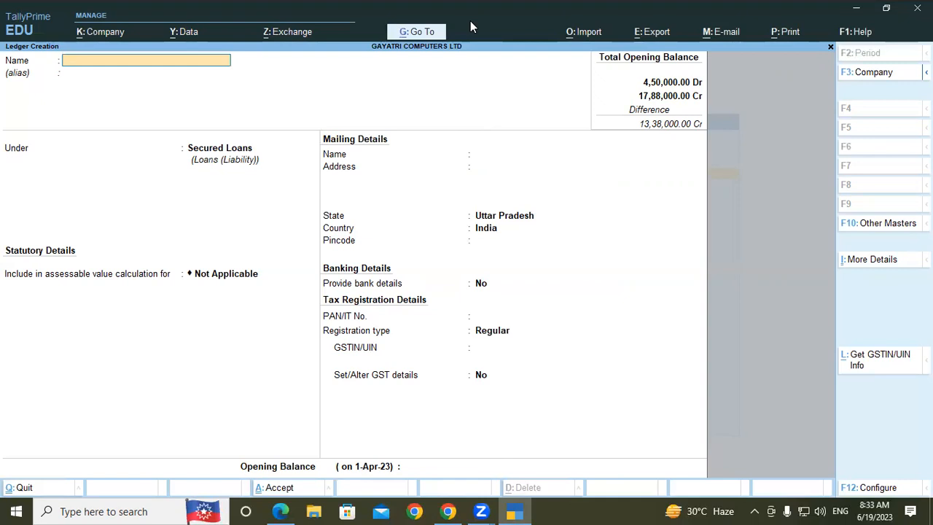
- Handwrite "P/L" over the blank ledger form beside the mailing details and draw a long slanted line beneath it
{"action": "key", "text": "alt+g"}
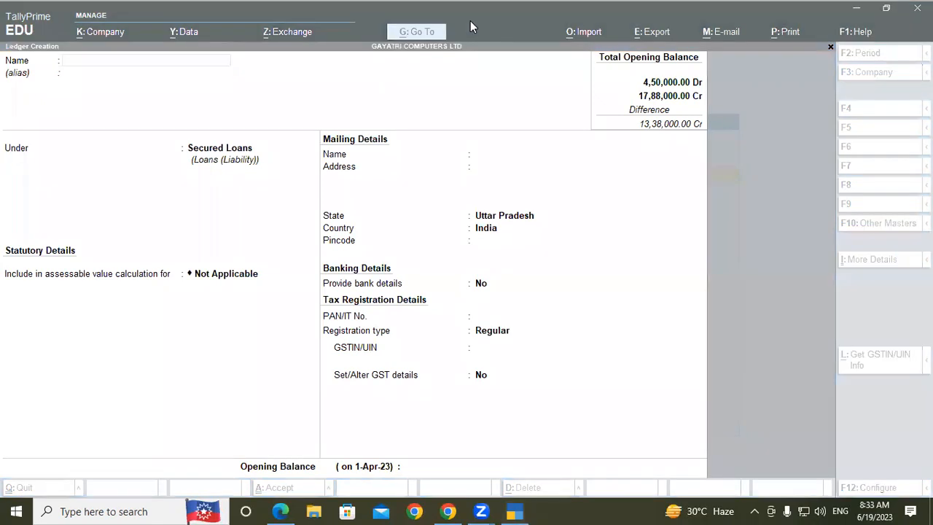
{"action": "left_click_drag", "start_coordinate": [555, 185], "coordinate": [562, 211]}
{"action": "mouse_move", "coordinate": [596, 132]}
{"action": "left_mouse_down"}
{"action": "mouse_move", "coordinate": [598, 193]}
{"action": "mouse_move", "coordinate": [636, 173]}
{"action": "left_mouse_up"}
{"action": "left_click_drag", "start_coordinate": [517, 271], "coordinate": [783, 179]}
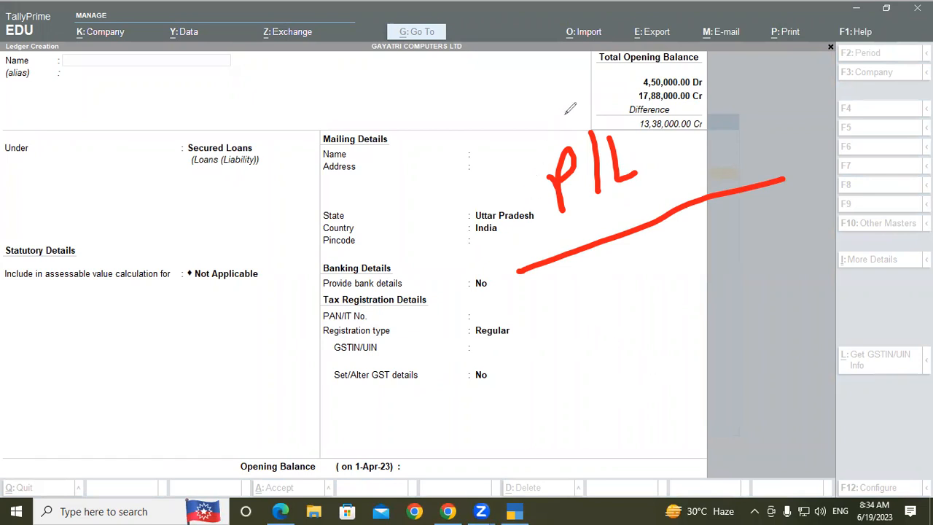
- Handwrite "Cash" beneath the slanted line on the ledger form and underline it
{"action": "mouse_move", "coordinate": [587, 272]}
{"action": "left_mouse_down"}
{"action": "mouse_move", "coordinate": [572, 276]}
{"action": "mouse_move", "coordinate": [587, 316]}
{"action": "left_mouse_up"}
{"action": "left_click_drag", "start_coordinate": [621, 287], "coordinate": [639, 250]}
{"action": "mouse_move", "coordinate": [655, 235]}
{"action": "left_mouse_down"}
{"action": "mouse_move", "coordinate": [697, 274]}
{"action": "mouse_move", "coordinate": [682, 221]}
{"action": "mouse_move", "coordinate": [659, 230]}
{"action": "left_mouse_up"}
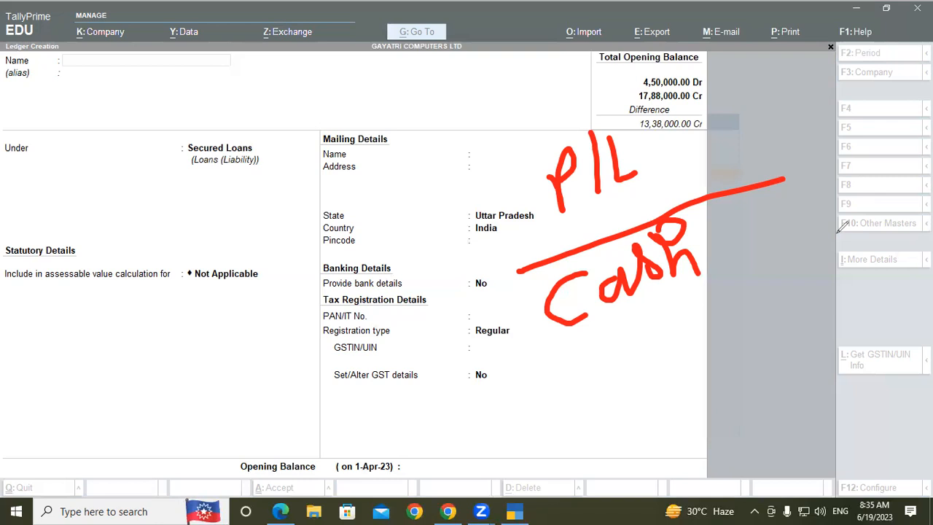
{"action": "left_click_drag", "start_coordinate": [526, 365], "coordinate": [689, 296]}
- Handwrite "Closing" below the word Cash and underline it
{"action": "mouse_move", "coordinate": [605, 374]}
{"action": "left_mouse_down"}
{"action": "mouse_move", "coordinate": [615, 372]}
{"action": "mouse_move", "coordinate": [612, 412]}
{"action": "left_mouse_up"}
{"action": "left_click_drag", "start_coordinate": [640, 348], "coordinate": [642, 415]}
{"action": "mouse_move", "coordinate": [664, 363]}
{"action": "left_mouse_down"}
{"action": "mouse_move", "coordinate": [679, 368]}
{"action": "mouse_move", "coordinate": [688, 397]}
{"action": "mouse_move", "coordinate": [701, 385]}
{"action": "left_mouse_up"}
{"action": "left_click_drag", "start_coordinate": [709, 348], "coordinate": [712, 375]}
{"action": "mouse_move", "coordinate": [737, 339]}
{"action": "left_mouse_down"}
{"action": "mouse_move", "coordinate": [742, 373]}
{"action": "mouse_move", "coordinate": [773, 358]}
{"action": "mouse_move", "coordinate": [796, 363]}
{"action": "left_mouse_up"}
{"action": "left_click_drag", "start_coordinate": [795, 326], "coordinate": [812, 378]}
{"action": "mouse_move", "coordinate": [628, 446]}
{"action": "left_mouse_down"}
{"action": "mouse_move", "coordinate": [769, 405]}
{"action": "mouse_move", "coordinate": [835, 400]}
{"action": "left_mouse_up"}
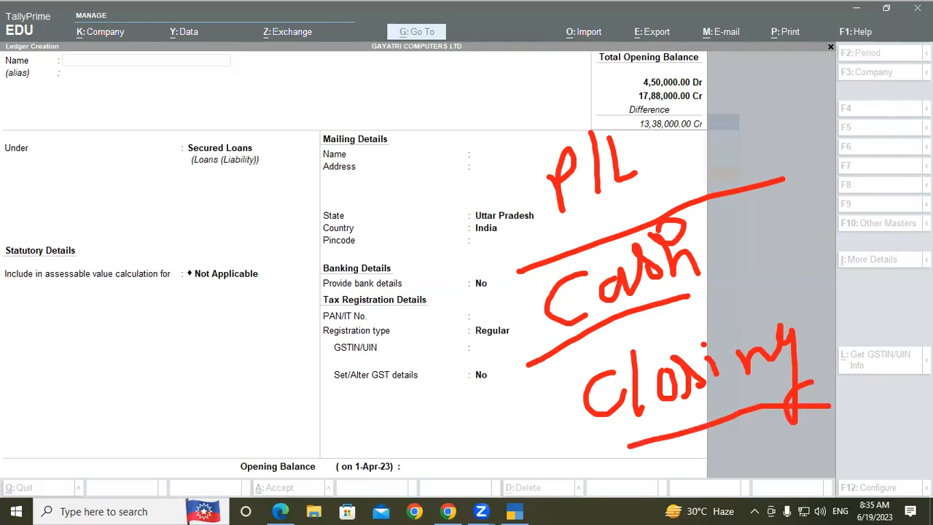
- Handwrite the dates "1 Apr" and "31 March" across the form and link a circled 1 to another 1 with a curved arrow
{"action": "mouse_move", "coordinate": [95, 195]}
{"action": "left_mouse_down"}
{"action": "mouse_move", "coordinate": [97, 257]}
{"action": "mouse_move", "coordinate": [130, 194]}
{"action": "mouse_move", "coordinate": [156, 244]}
{"action": "mouse_move", "coordinate": [175, 191]}
{"action": "mouse_move", "coordinate": [209, 176]}
{"action": "left_mouse_up"}
{"action": "mouse_move", "coordinate": [333, 144]}
{"action": "left_mouse_down"}
{"action": "mouse_move", "coordinate": [342, 175]}
{"action": "mouse_move", "coordinate": [379, 154]}
{"action": "mouse_move", "coordinate": [399, 171]}
{"action": "mouse_move", "coordinate": [424, 137]}
{"action": "mouse_move", "coordinate": [446, 166]}
{"action": "left_mouse_up"}
{"action": "mouse_move", "coordinate": [456, 137]}
{"action": "left_mouse_down"}
{"action": "mouse_move", "coordinate": [479, 115]}
{"action": "mouse_move", "coordinate": [502, 118]}
{"action": "mouse_move", "coordinate": [501, 110]}
{"action": "mouse_move", "coordinate": [504, 136]}
{"action": "mouse_move", "coordinate": [520, 124]}
{"action": "mouse_move", "coordinate": [535, 153]}
{"action": "left_mouse_up"}
{"action": "left_click_drag", "start_coordinate": [270, 231], "coordinate": [273, 262]}
{"action": "left_click_drag", "start_coordinate": [252, 214], "coordinate": [303, 228]}
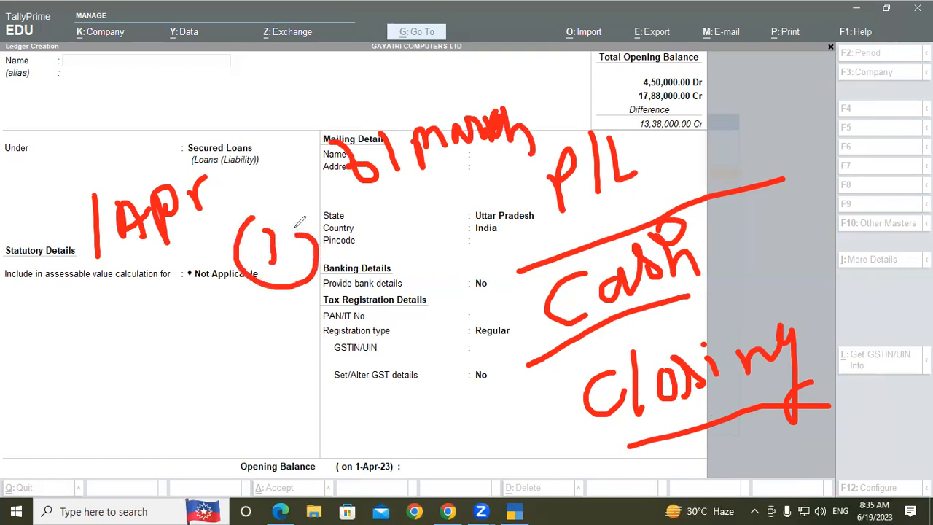
{"action": "mouse_move", "coordinate": [284, 287]}
{"action": "left_mouse_down"}
{"action": "mouse_move", "coordinate": [280, 354]}
{"action": "mouse_move", "coordinate": [342, 293]}
{"action": "mouse_move", "coordinate": [373, 287]}
{"action": "mouse_move", "coordinate": [369, 317]}
{"action": "left_mouse_up"}
{"action": "left_click_drag", "start_coordinate": [400, 254], "coordinate": [414, 297]}
{"action": "left_click_drag", "start_coordinate": [408, 299], "coordinate": [436, 292]}
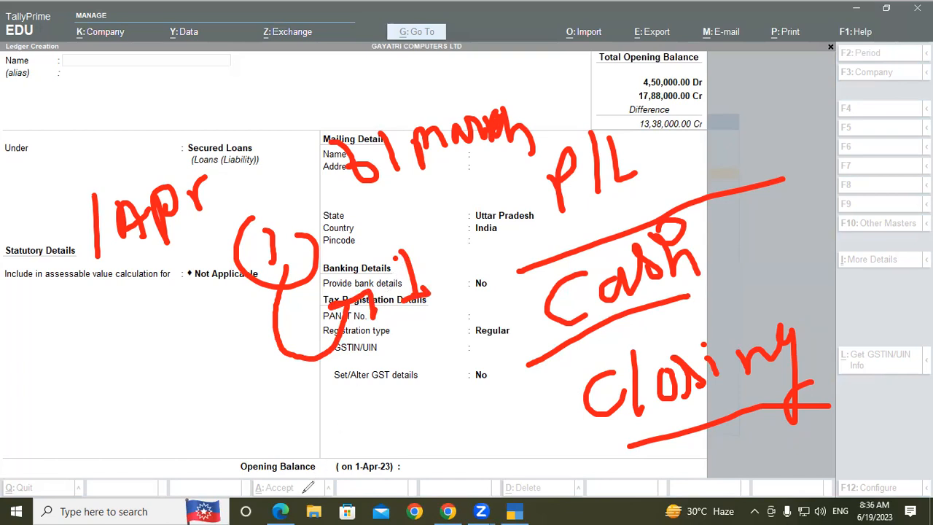
- Handwrite "Ledger" over the statutory details area and extend its underline to the curved arrow
{"action": "left_click", "coordinate": [71, 336]}
{"action": "mouse_move", "coordinate": [34, 313]}
{"action": "left_mouse_down"}
{"action": "mouse_move", "coordinate": [74, 353]}
{"action": "mouse_move", "coordinate": [113, 350]}
{"action": "mouse_move", "coordinate": [138, 300]}
{"action": "mouse_move", "coordinate": [164, 401]}
{"action": "left_mouse_up"}
{"action": "mouse_move", "coordinate": [174, 325]}
{"action": "left_mouse_down"}
{"action": "mouse_move", "coordinate": [194, 334]}
{"action": "mouse_move", "coordinate": [264, 301]}
{"action": "left_mouse_up"}
{"action": "left_click_drag", "start_coordinate": [44, 401], "coordinate": [262, 300]}
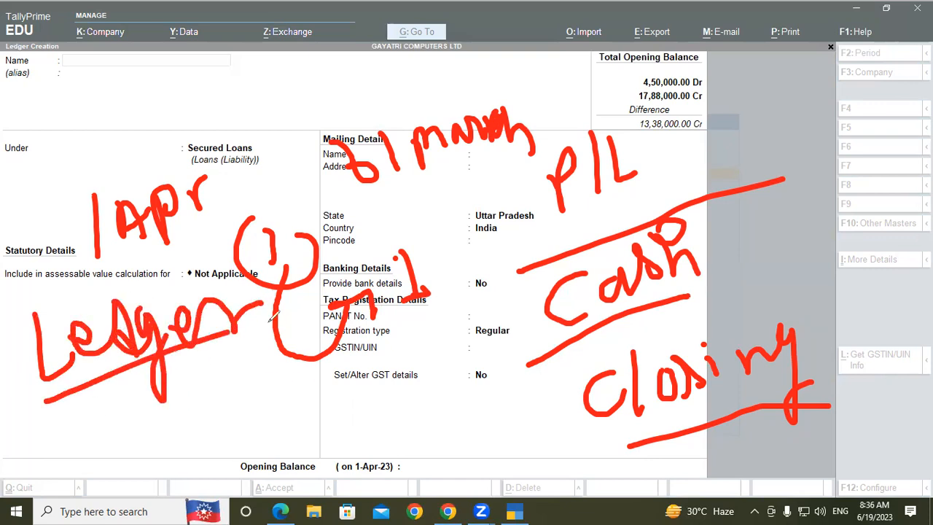
{"action": "left_click_drag", "start_coordinate": [239, 331], "coordinate": [293, 318]}
- Annotate the form with a box around the ledger name area and a note beside the opening balance totals, and clear all drawings
{"action": "mouse_move", "coordinate": [27, 55]}
{"action": "left_mouse_down"}
{"action": "mouse_move", "coordinate": [31, 87]}
{"action": "mouse_move", "coordinate": [54, 38]}
{"action": "mouse_move", "coordinate": [193, 55]}
{"action": "mouse_move", "coordinate": [76, 162]}
{"action": "mouse_move", "coordinate": [36, 175]}
{"action": "left_mouse_up"}
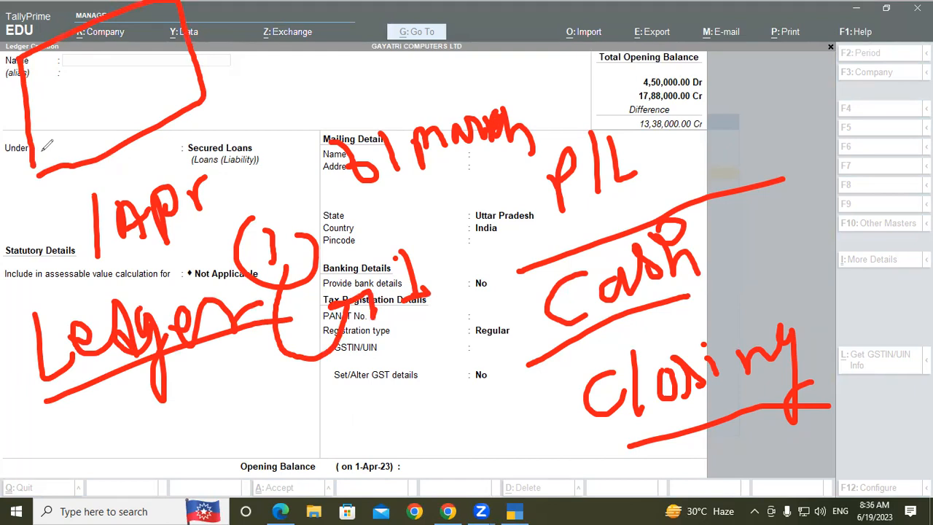
{"action": "mouse_move", "coordinate": [721, 99]}
{"action": "left_mouse_down"}
{"action": "mouse_move", "coordinate": [727, 125]}
{"action": "mouse_move", "coordinate": [767, 116]}
{"action": "mouse_move", "coordinate": [793, 73]}
{"action": "mouse_move", "coordinate": [814, 102]}
{"action": "mouse_move", "coordinate": [864, 88]}
{"action": "mouse_move", "coordinate": [897, 63]}
{"action": "mouse_move", "coordinate": [919, 87]}
{"action": "mouse_move", "coordinate": [931, 86]}
{"action": "left_mouse_up"}
{"action": "mouse_move", "coordinate": [843, 109]}
{"action": "left_mouse_down"}
{"action": "mouse_move", "coordinate": [819, 209]}
{"action": "mouse_move", "coordinate": [747, 253]}
{"action": "left_mouse_up"}
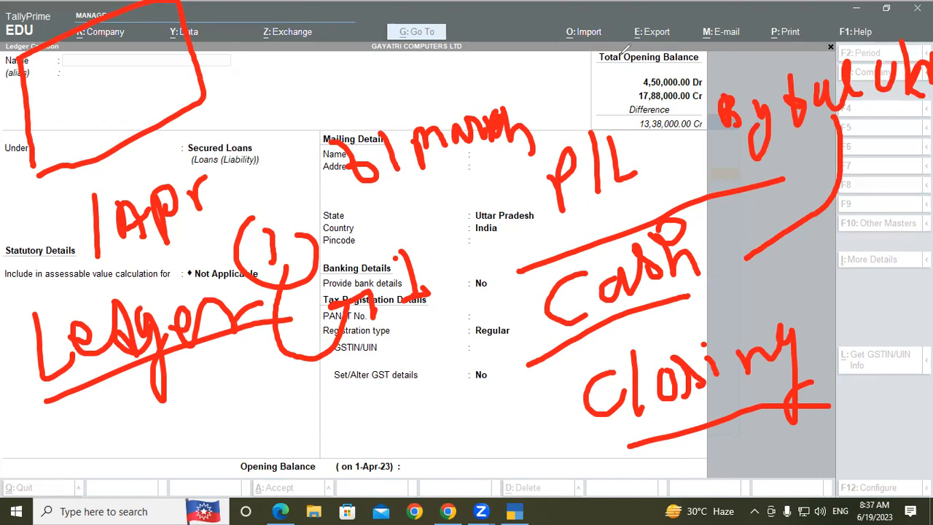
{"action": "left_click", "coordinate": [622, 54]}
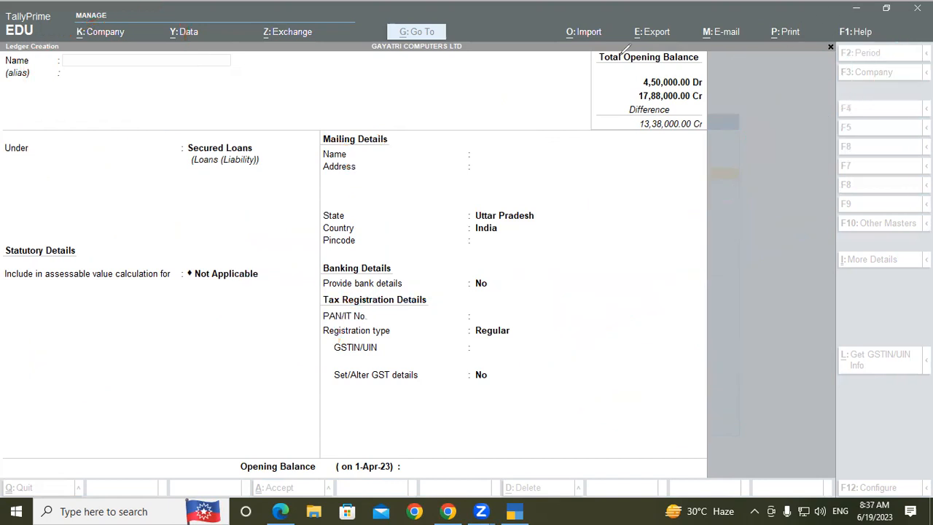
- Check the Altering Ledger section in the PDF in Edge and return to the Gateway of Tally in TallyPrime
{"action": "left_click", "coordinate": [280, 511]}
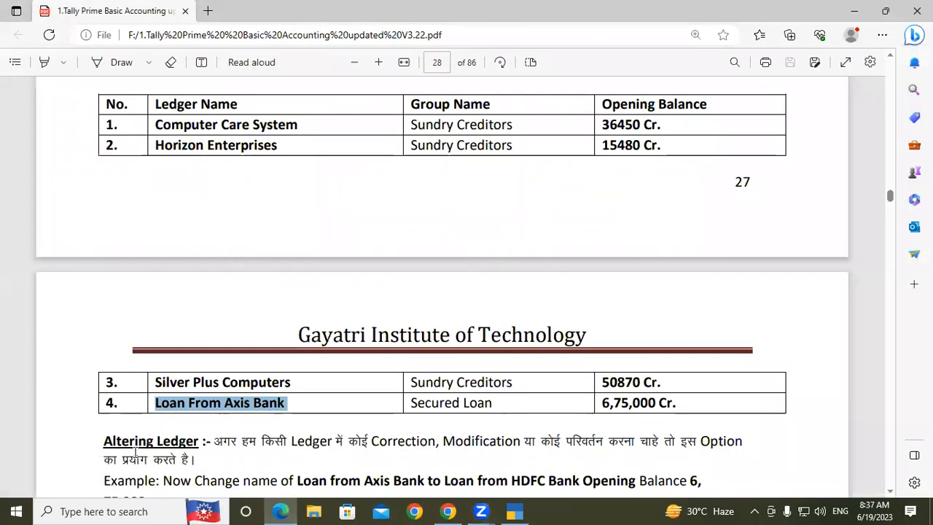
{"action": "left_click", "coordinate": [515, 510]}
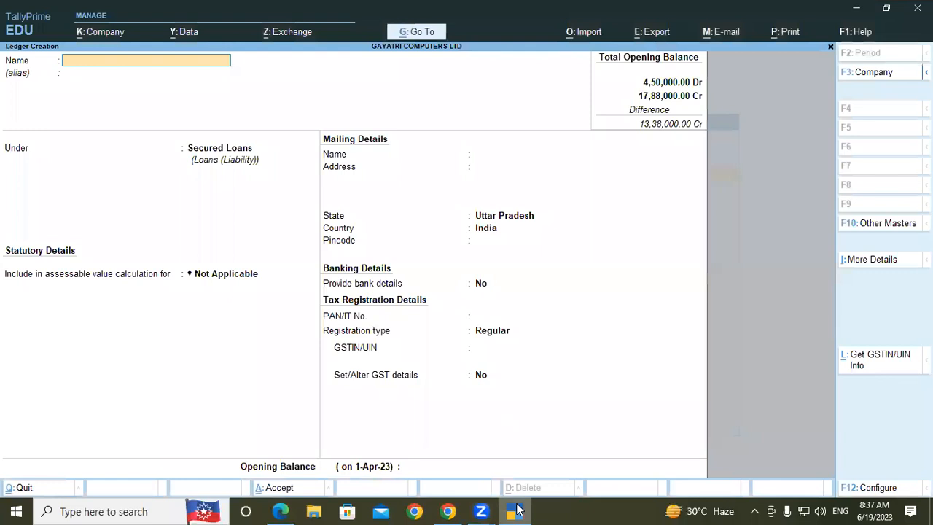
{"action": "key", "text": "Escape"}
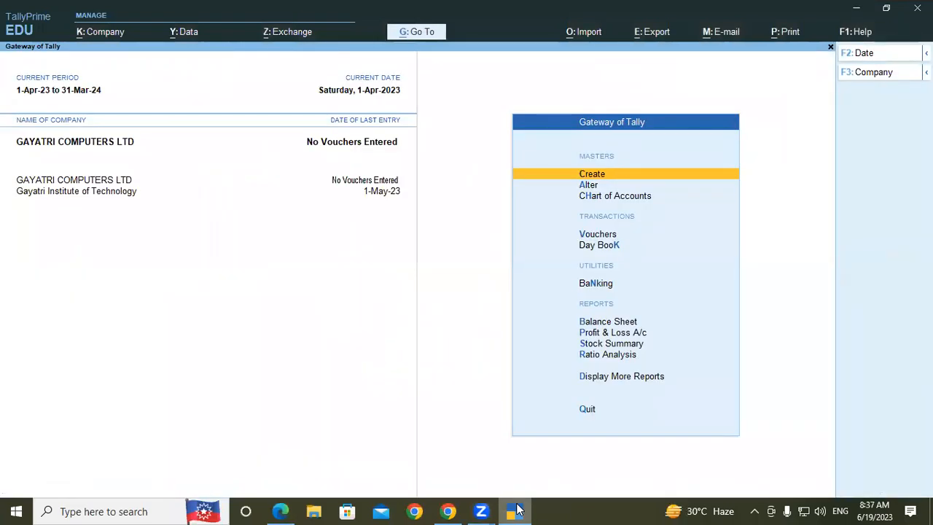
- View the Master Alteration and Master Creation lists and return to the Gateway of Tally
{"action": "key", "text": "Down"}
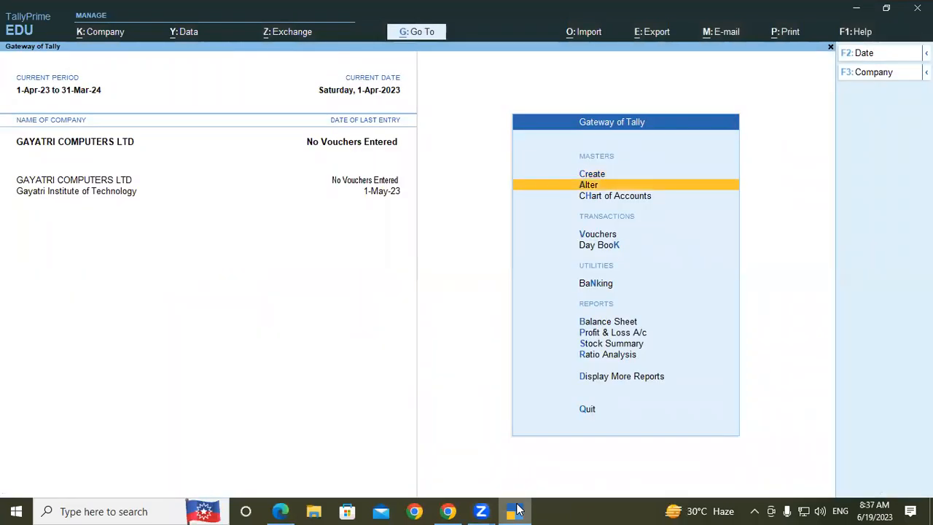
{"action": "key", "text": "Return"}
{"action": "key", "text": "Escape"}
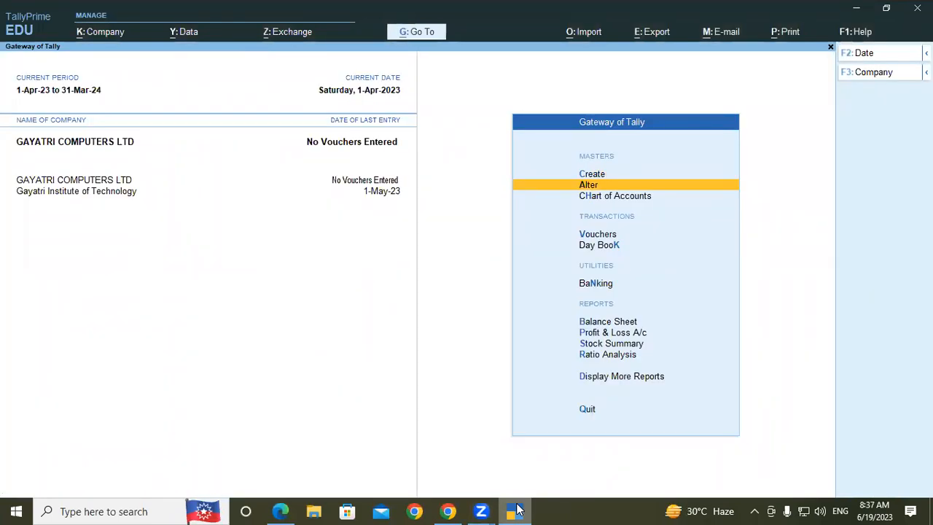
{"action": "key", "text": "Return"}
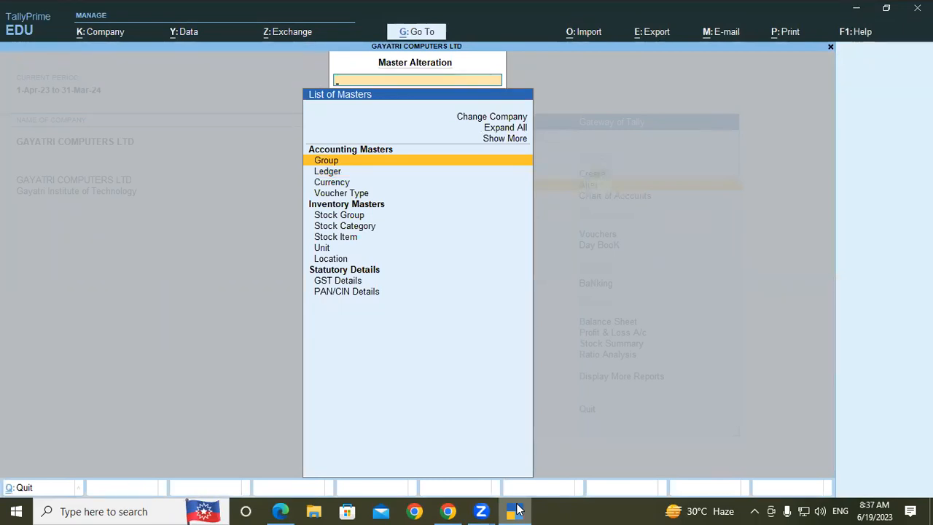
{"action": "key", "text": "Escape"}
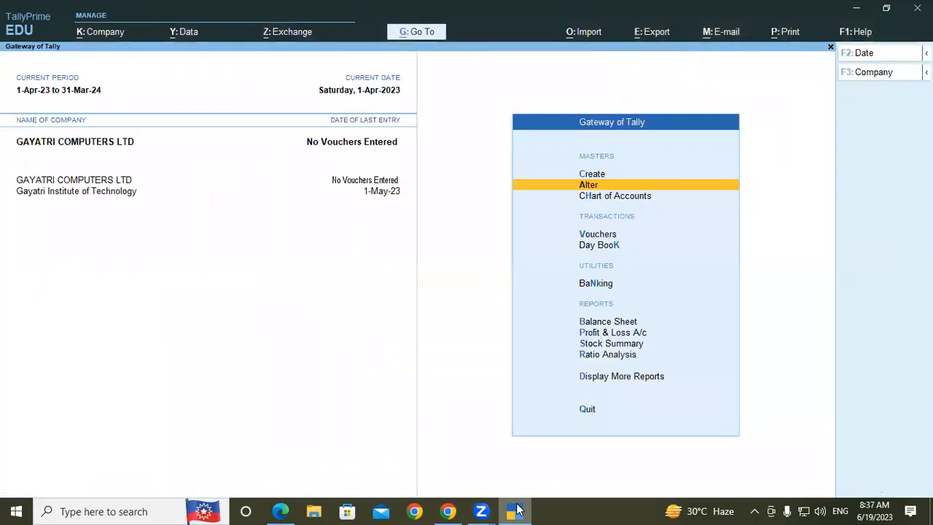
{"action": "key", "text": "Up"}
{"action": "key", "text": "Return"}
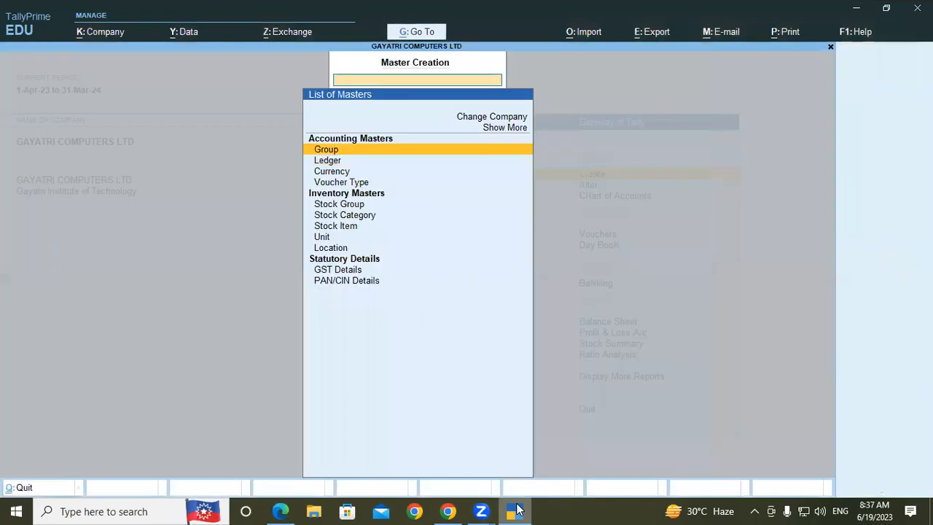
{"action": "key", "text": "Escape"}
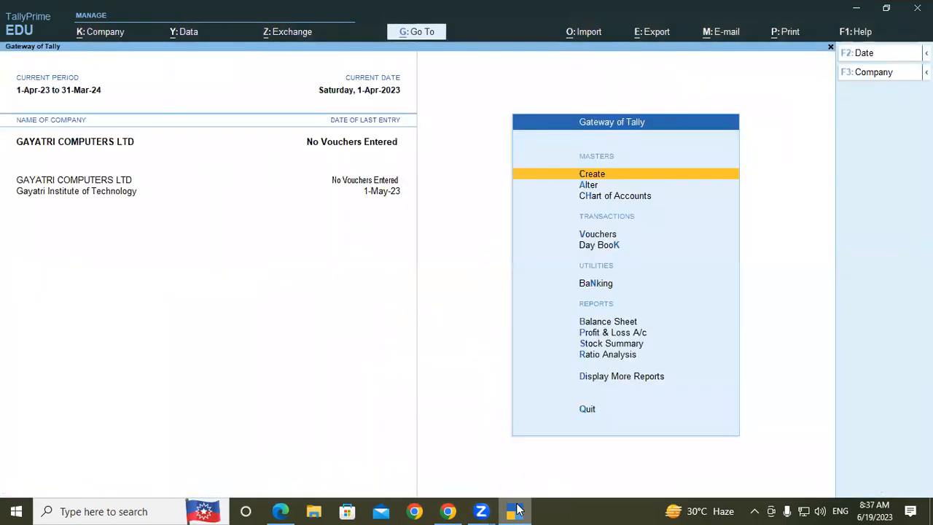
- Open the list of ledgers available for alteration
{"action": "key", "text": "Down"}
{"action": "key", "text": "Return"}
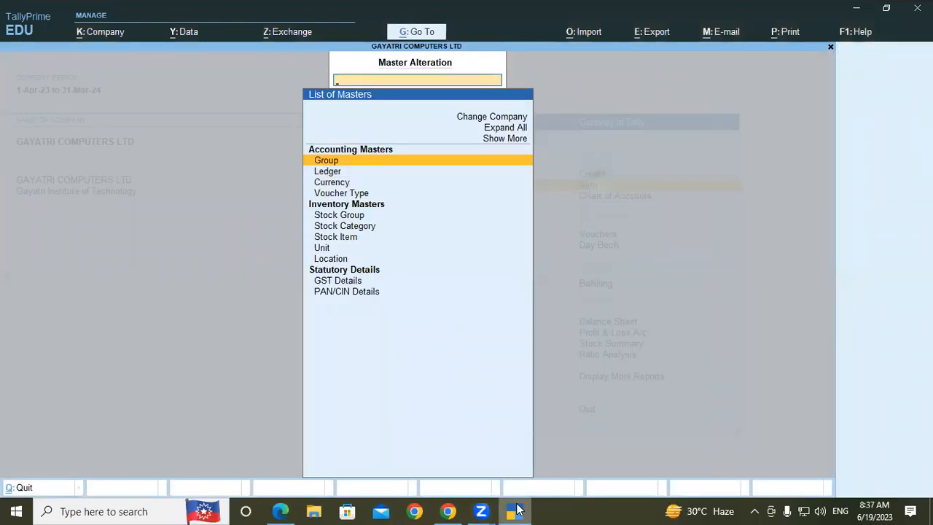
{"action": "key", "text": "Down"}
{"action": "key", "text": "Return"}
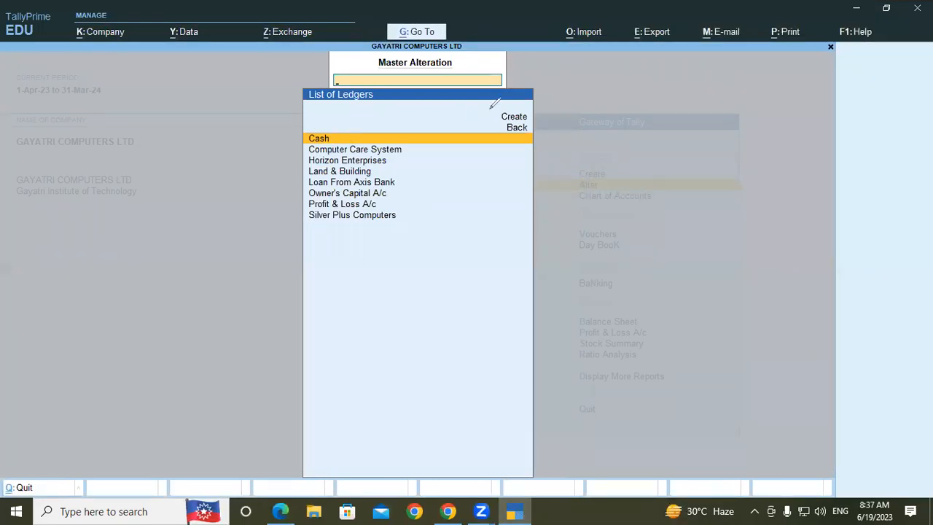
- Tick the Cash and Profit & Loss A/c ledgers, handwrite an underlined "Primary" beside the list, and clear the annotations
{"action": "left_click_drag", "start_coordinate": [349, 141], "coordinate": [373, 115]}
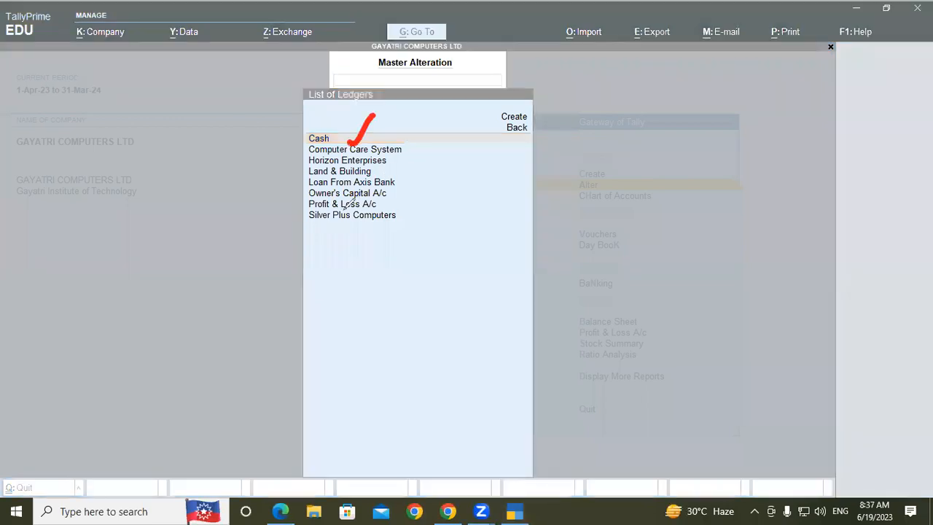
{"action": "mouse_move", "coordinate": [376, 206]}
{"action": "left_mouse_down"}
{"action": "mouse_move", "coordinate": [386, 212]}
{"action": "mouse_move", "coordinate": [426, 184]}
{"action": "left_mouse_up"}
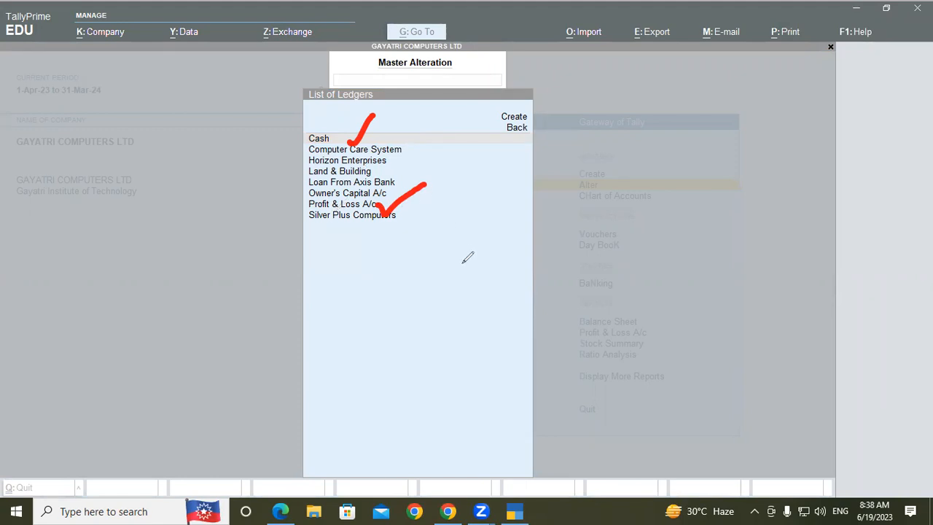
{"action": "mouse_move", "coordinate": [475, 256]}
{"action": "left_mouse_down"}
{"action": "mouse_move", "coordinate": [495, 210]}
{"action": "mouse_move", "coordinate": [477, 260]}
{"action": "mouse_move", "coordinate": [547, 236]}
{"action": "mouse_move", "coordinate": [540, 210]}
{"action": "mouse_move", "coordinate": [582, 227]}
{"action": "mouse_move", "coordinate": [691, 208]}
{"action": "mouse_move", "coordinate": [731, 166]}
{"action": "mouse_move", "coordinate": [748, 243]}
{"action": "left_mouse_up"}
{"action": "left_click_drag", "start_coordinate": [501, 343], "coordinate": [754, 234]}
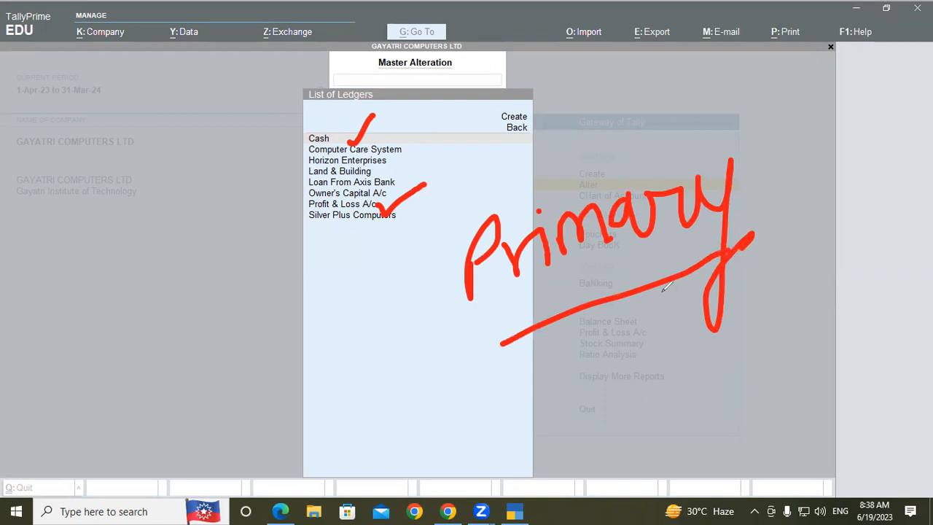
{"action": "left_click_drag", "start_coordinate": [86, 182], "coordinate": [113, 209]}
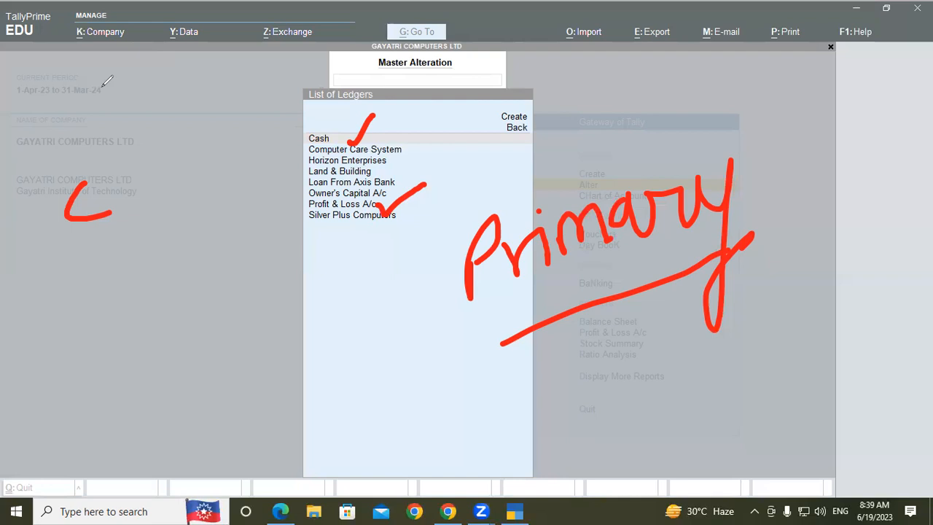
{"action": "left_click", "coordinate": [709, 69]}
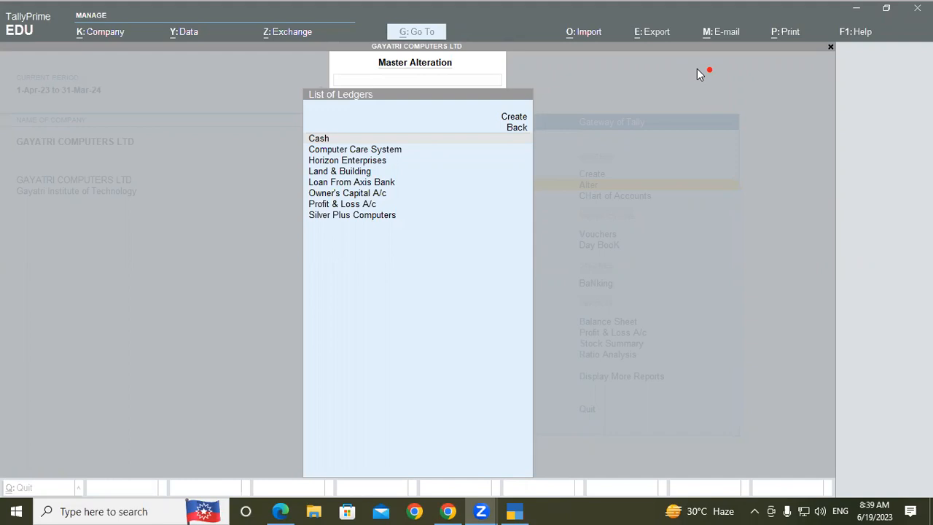
- Open the Loan From Axis Bank ledger for alteration, view its parent group choices, and return to the list of masters without changes
{"action": "left_click", "coordinate": [351, 150]}
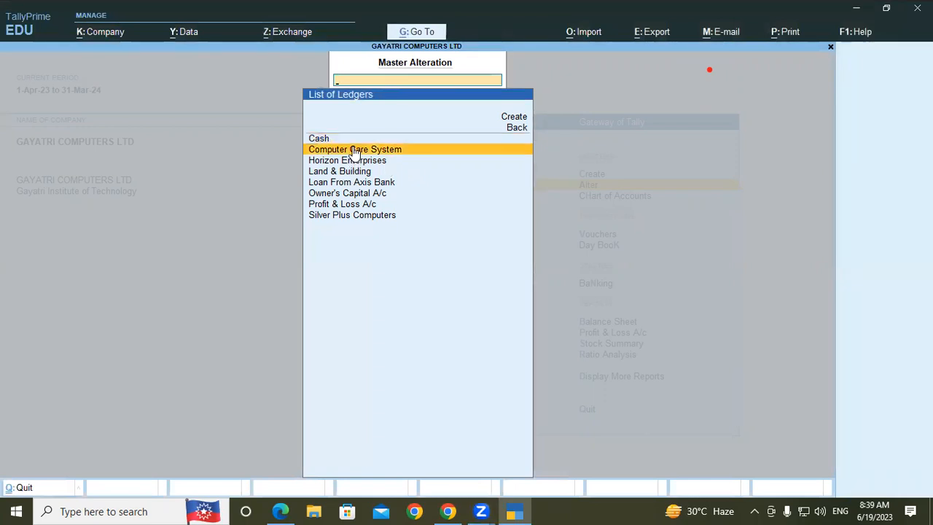
{"action": "left_click", "coordinate": [346, 182]}
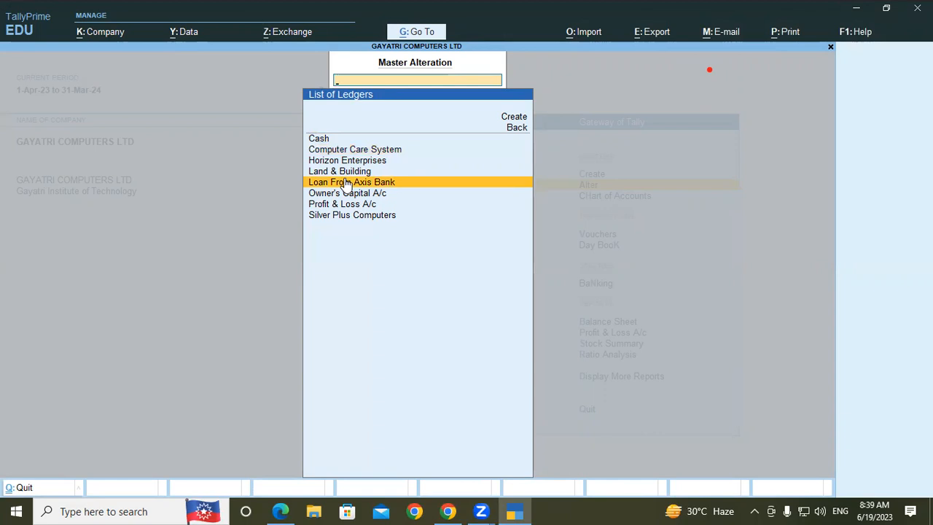
{"action": "left_click", "coordinate": [347, 183]}
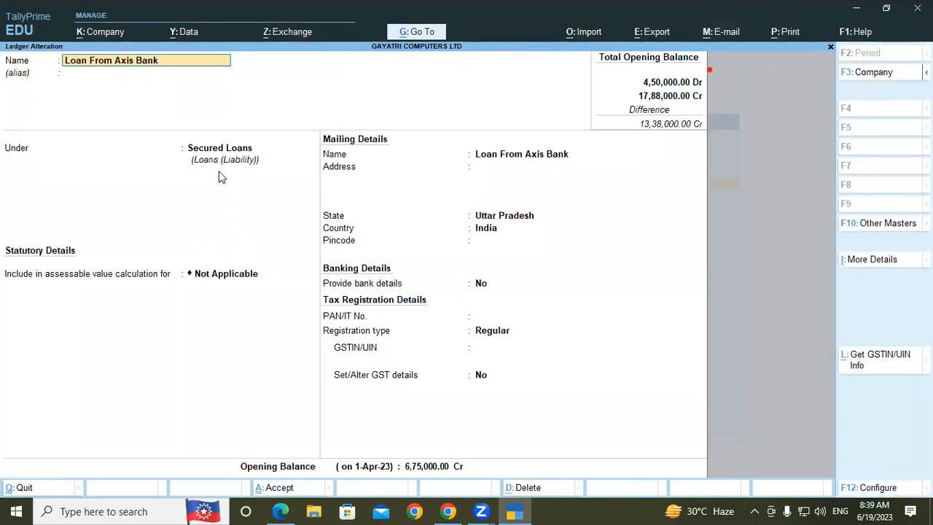
{"action": "left_click", "coordinate": [216, 149]}
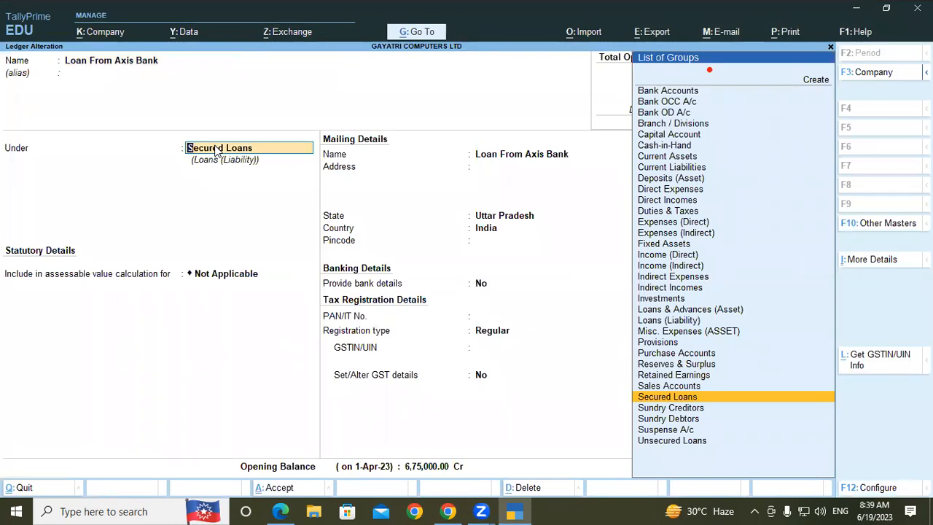
{"action": "key", "text": "BackSpace"}
{"action": "key", "text": "Escape"}
{"action": "key", "text": "y"}
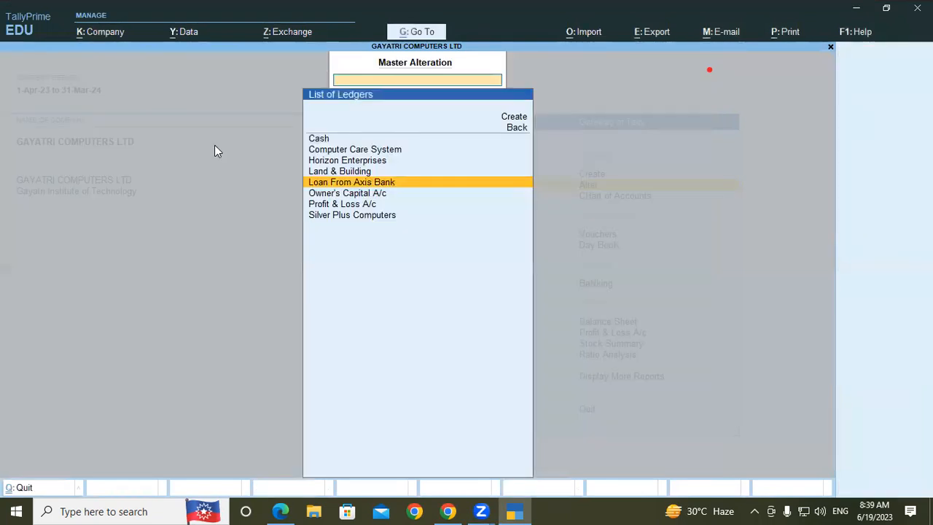
{"action": "key", "text": "Escape"}
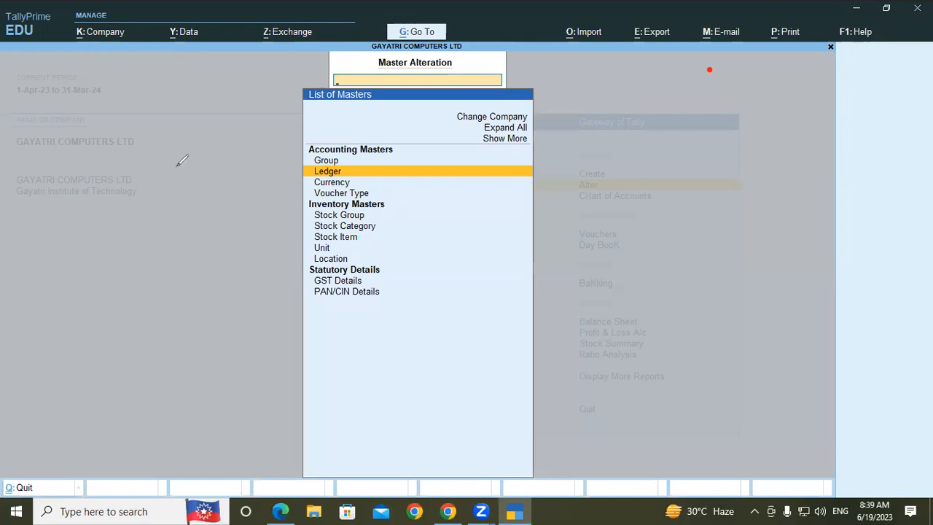
- Handwrite "Edit" beside the Master Alteration list and underline it
{"action": "left_click_drag", "start_coordinate": [171, 162], "coordinate": [174, 217]}
{"action": "mouse_move", "coordinate": [192, 148]}
{"action": "left_mouse_down"}
{"action": "mouse_move", "coordinate": [208, 205]}
{"action": "mouse_move", "coordinate": [221, 183]}
{"action": "left_mouse_up"}
{"action": "left_click", "coordinate": [216, 167]}
{"action": "mouse_move", "coordinate": [233, 152]}
{"action": "left_mouse_down"}
{"action": "mouse_move", "coordinate": [250, 209]}
{"action": "mouse_move", "coordinate": [266, 182]}
{"action": "left_mouse_up"}
{"action": "left_click_drag", "start_coordinate": [137, 259], "coordinate": [319, 210]}
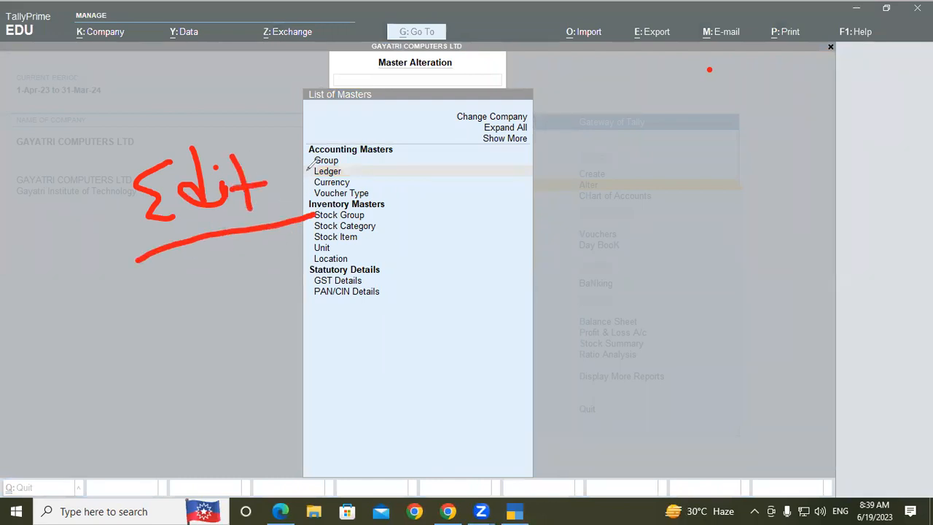
- Handwrite "To Ch" across the list of masters and clear all annotations
{"action": "mouse_move", "coordinate": [374, 151]}
{"action": "left_mouse_down"}
{"action": "mouse_move", "coordinate": [437, 143]}
{"action": "mouse_move", "coordinate": [408, 209]}
{"action": "mouse_move", "coordinate": [452, 183]}
{"action": "left_mouse_up"}
{"action": "left_click_drag", "start_coordinate": [523, 154], "coordinate": [540, 187]}
{"action": "left_click_drag", "start_coordinate": [546, 139], "coordinate": [580, 182]}
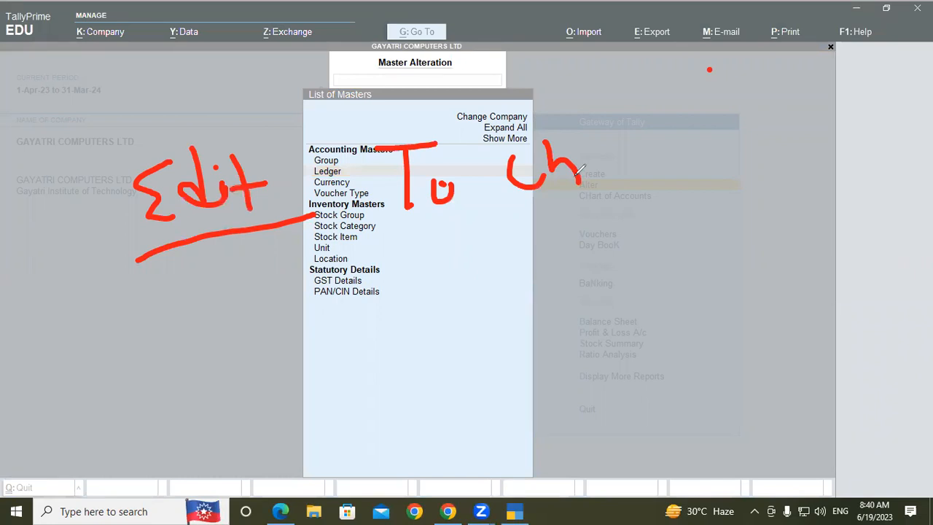
{"action": "left_click", "coordinate": [540, 132]}
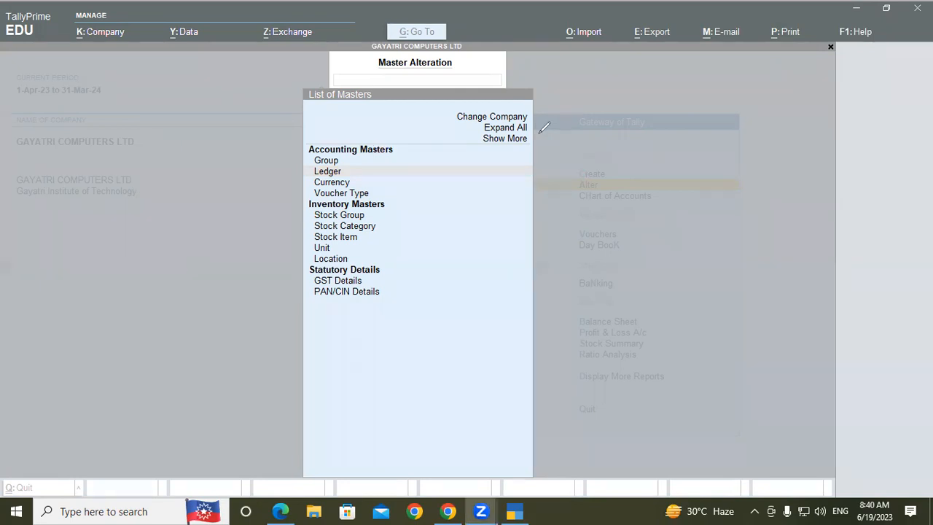
- Switch to the PDF in Edge and read the Altering Ledger example and solution steps
{"action": "left_click", "coordinate": [514, 511]}
{"action": "left_click", "coordinate": [280, 510]}
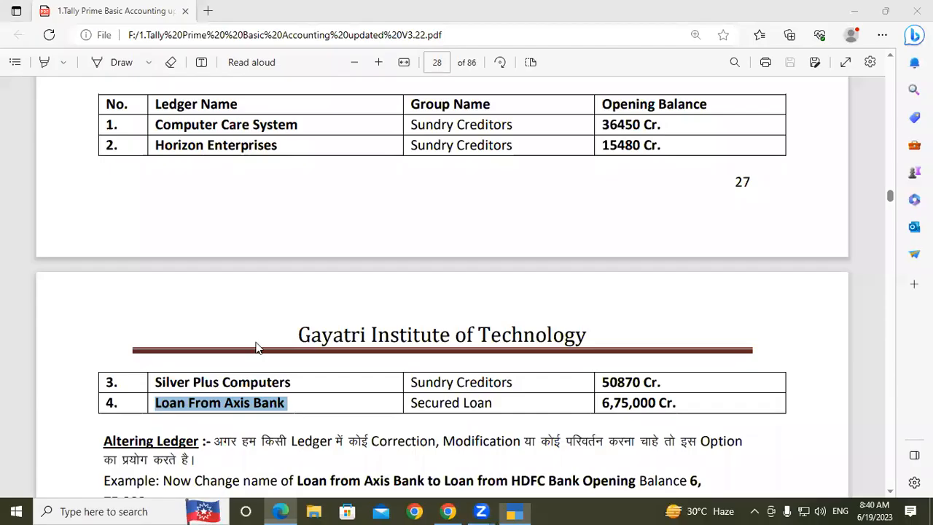
{"action": "scroll", "coordinate": [255, 348], "scroll_direction": "down", "scroll_amount": 3}
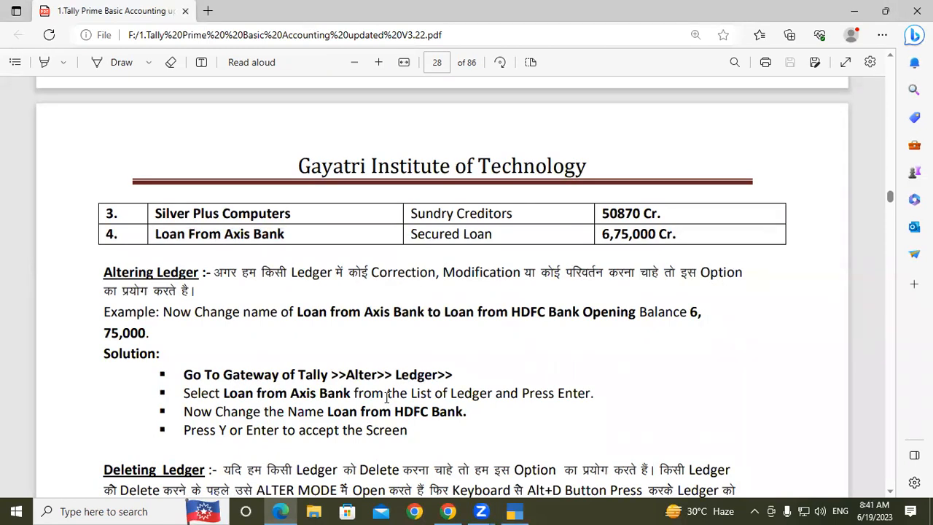
- Switch to TallyPrime, open the Computer Care System ledger for alteration, bring up its delete confirmation, and quit without deleting
{"action": "scroll", "coordinate": [386, 397], "scroll_direction": "down", "scroll_amount": 3}
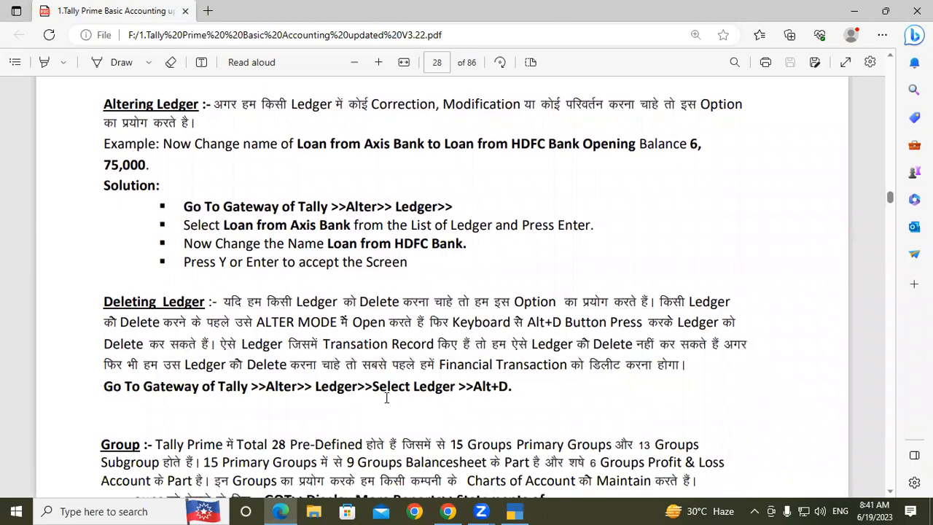
{"action": "left_click", "coordinate": [514, 511]}
{"action": "key", "text": "Return"}
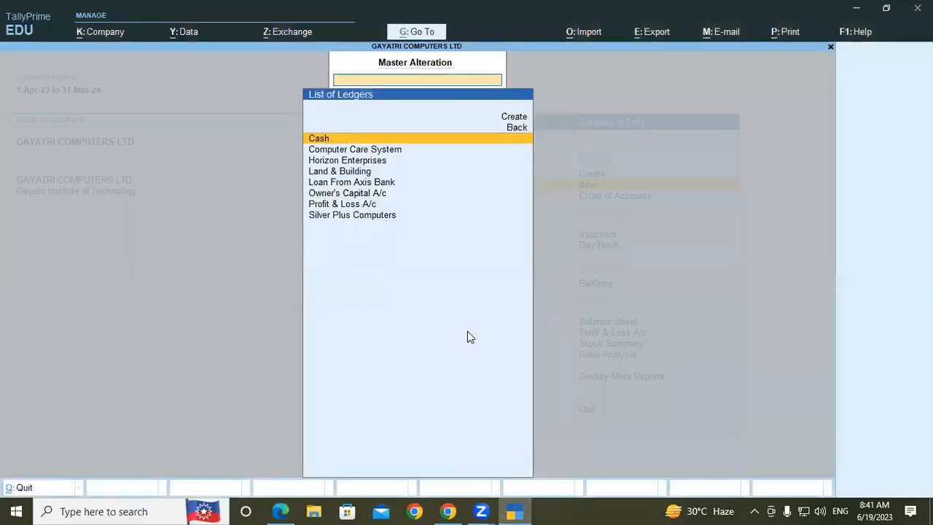
{"action": "key", "text": "Down"}
{"action": "key", "text": "Return"}
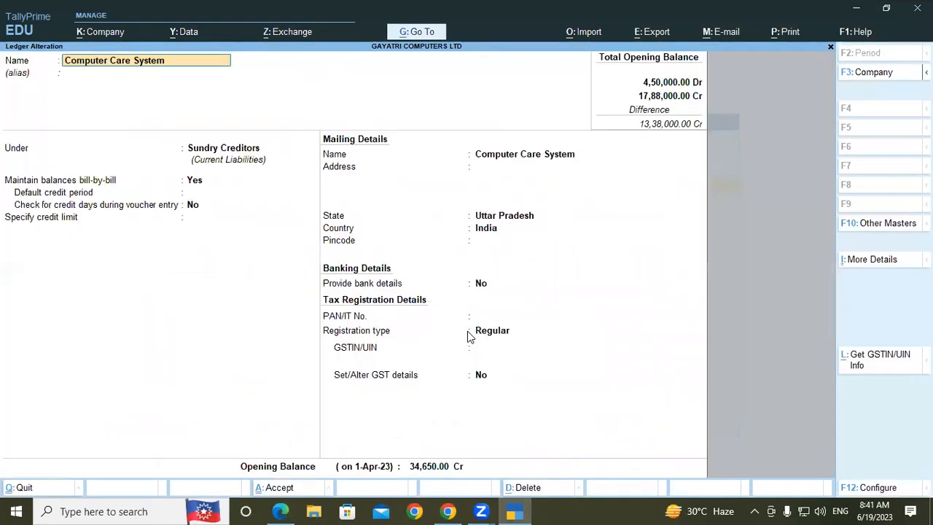
{"action": "key", "text": "alt"}
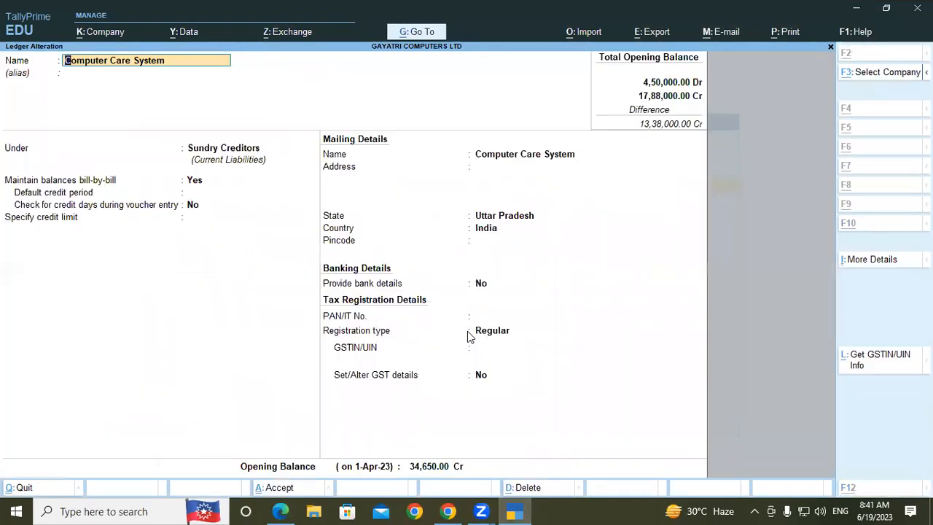
{"action": "key", "text": "alt+d"}
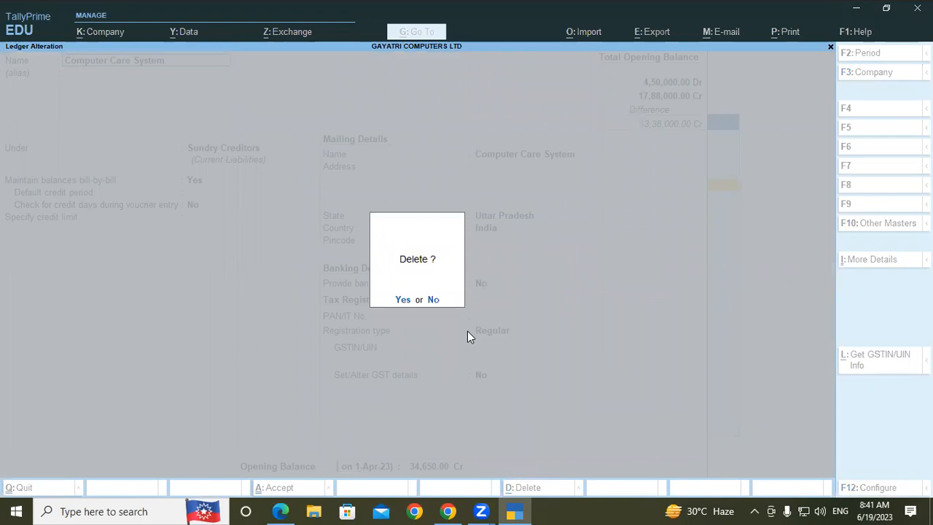
{"action": "key", "text": "Escape"}
{"action": "key", "text": "Escape"}
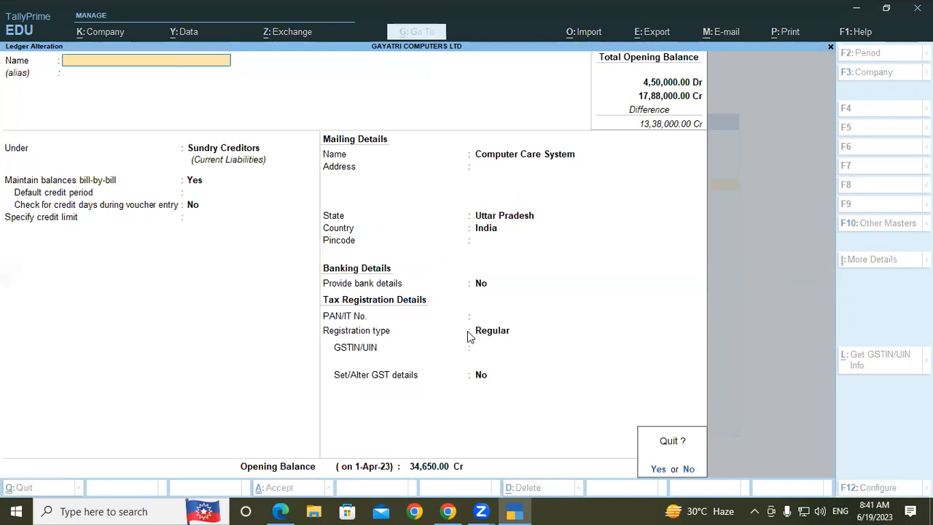
{"action": "key", "text": "y"}
- Switch back to the PDF in Edge and handwrite "Outstanding" with an underline across the Deleting Ledger section
{"action": "left_click", "coordinate": [280, 511]}
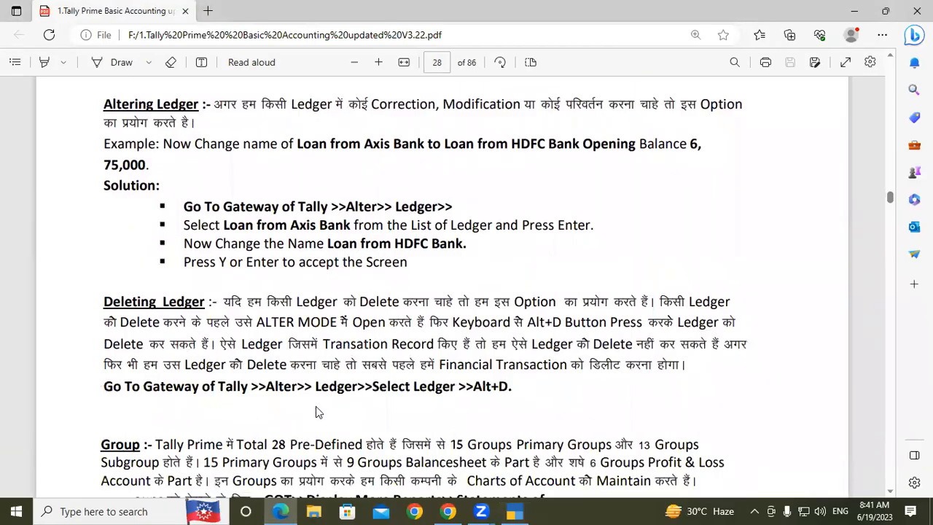
{"action": "scroll", "coordinate": [316, 410], "scroll_direction": "down", "scroll_amount": 3}
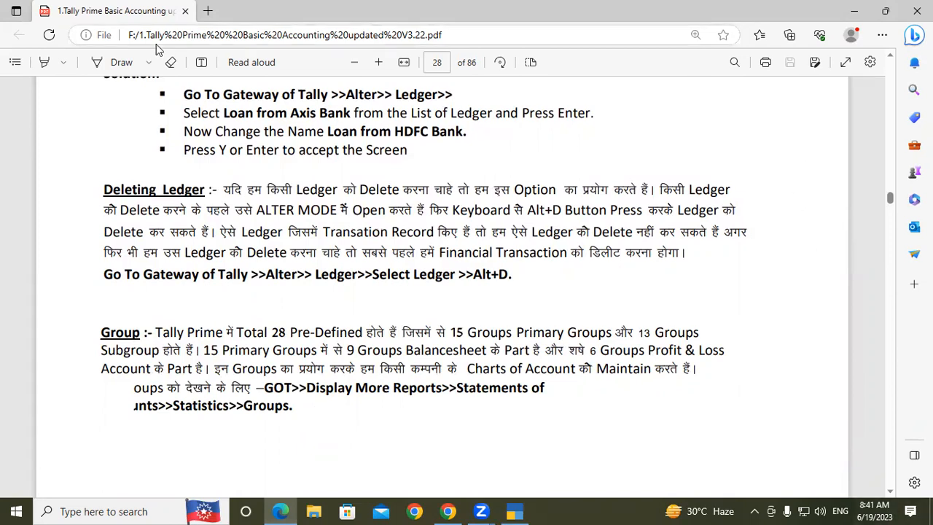
{"action": "mouse_move", "coordinate": [466, 183]}
{"action": "left_mouse_down"}
{"action": "mouse_move", "coordinate": [475, 166]}
{"action": "mouse_move", "coordinate": [558, 194]}
{"action": "left_mouse_up"}
{"action": "left_click_drag", "start_coordinate": [554, 140], "coordinate": [564, 197]}
{"action": "mouse_move", "coordinate": [547, 163]}
{"action": "left_mouse_down"}
{"action": "mouse_move", "coordinate": [588, 155]}
{"action": "mouse_move", "coordinate": [580, 174]}
{"action": "mouse_move", "coordinate": [591, 191]}
{"action": "left_mouse_up"}
{"action": "mouse_move", "coordinate": [614, 125]}
{"action": "left_mouse_down"}
{"action": "mouse_move", "coordinate": [619, 191]}
{"action": "mouse_move", "coordinate": [628, 165]}
{"action": "left_mouse_up"}
{"action": "mouse_move", "coordinate": [632, 149]}
{"action": "left_mouse_down"}
{"action": "mouse_move", "coordinate": [631, 182]}
{"action": "mouse_move", "coordinate": [655, 151]}
{"action": "mouse_move", "coordinate": [686, 161]}
{"action": "mouse_move", "coordinate": [710, 145]}
{"action": "mouse_move", "coordinate": [706, 161]}
{"action": "mouse_move", "coordinate": [721, 163]}
{"action": "left_mouse_up"}
{"action": "mouse_move", "coordinate": [717, 115]}
{"action": "left_mouse_down"}
{"action": "mouse_move", "coordinate": [737, 146]}
{"action": "mouse_move", "coordinate": [758, 150]}
{"action": "left_mouse_up"}
{"action": "mouse_move", "coordinate": [775, 114]}
{"action": "left_mouse_down"}
{"action": "mouse_move", "coordinate": [776, 191]}
{"action": "mouse_move", "coordinate": [791, 166]}
{"action": "left_mouse_up"}
{"action": "mouse_move", "coordinate": [458, 243]}
{"action": "left_mouse_down"}
{"action": "mouse_move", "coordinate": [676, 195]}
{"action": "mouse_move", "coordinate": [772, 186]}
{"action": "left_mouse_up"}
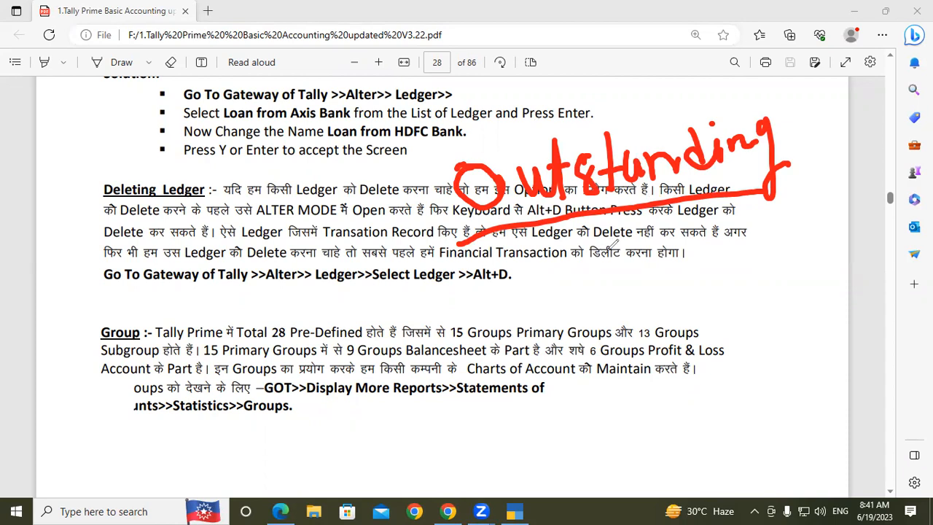
- Handwrite underlined "A" and "OS" beside Deleting Ledger, adding a curve from the A, a short word, and a tick over the Group paragraph
{"action": "mouse_move", "coordinate": [29, 99]}
{"action": "left_mouse_down"}
{"action": "mouse_move", "coordinate": [13, 185]}
{"action": "mouse_move", "coordinate": [42, 103]}
{"action": "mouse_move", "coordinate": [61, 151]}
{"action": "mouse_move", "coordinate": [55, 131]}
{"action": "left_mouse_up"}
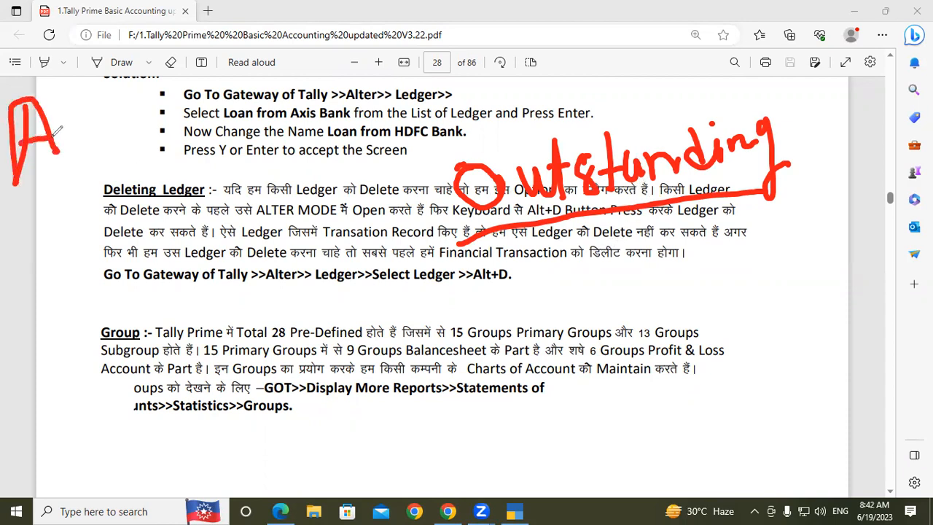
{"action": "left_click_drag", "start_coordinate": [7, 197], "coordinate": [94, 175]}
{"action": "mouse_move", "coordinate": [52, 220]}
{"action": "left_mouse_down"}
{"action": "mouse_move", "coordinate": [35, 238]}
{"action": "mouse_move", "coordinate": [63, 228]}
{"action": "mouse_move", "coordinate": [37, 223]}
{"action": "left_mouse_up"}
{"action": "mouse_move", "coordinate": [90, 205]}
{"action": "left_mouse_down"}
{"action": "mouse_move", "coordinate": [100, 226]}
{"action": "mouse_move", "coordinate": [83, 239]}
{"action": "left_mouse_up"}
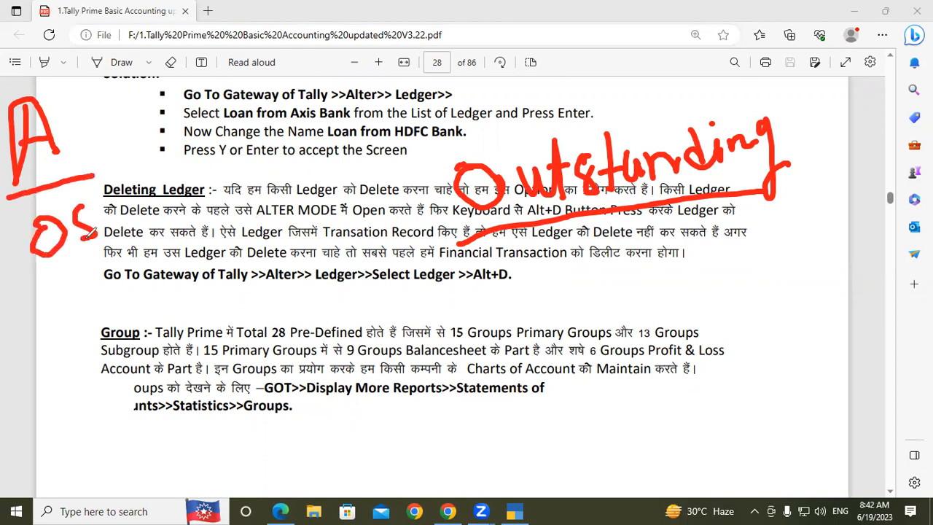
{"action": "left_click_drag", "start_coordinate": [31, 292], "coordinate": [114, 252]}
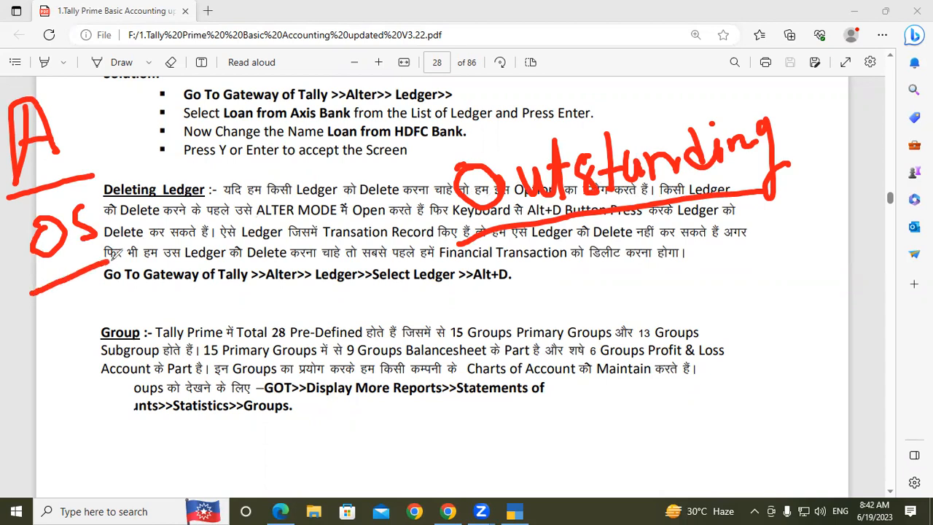
{"action": "mouse_move", "coordinate": [70, 126]}
{"action": "left_mouse_down"}
{"action": "mouse_move", "coordinate": [132, 161]}
{"action": "mouse_move", "coordinate": [129, 188]}
{"action": "left_mouse_up"}
{"action": "mouse_move", "coordinate": [183, 210]}
{"action": "left_mouse_down"}
{"action": "mouse_move", "coordinate": [188, 252]}
{"action": "mouse_move", "coordinate": [251, 219]}
{"action": "mouse_move", "coordinate": [315, 238]}
{"action": "left_mouse_up"}
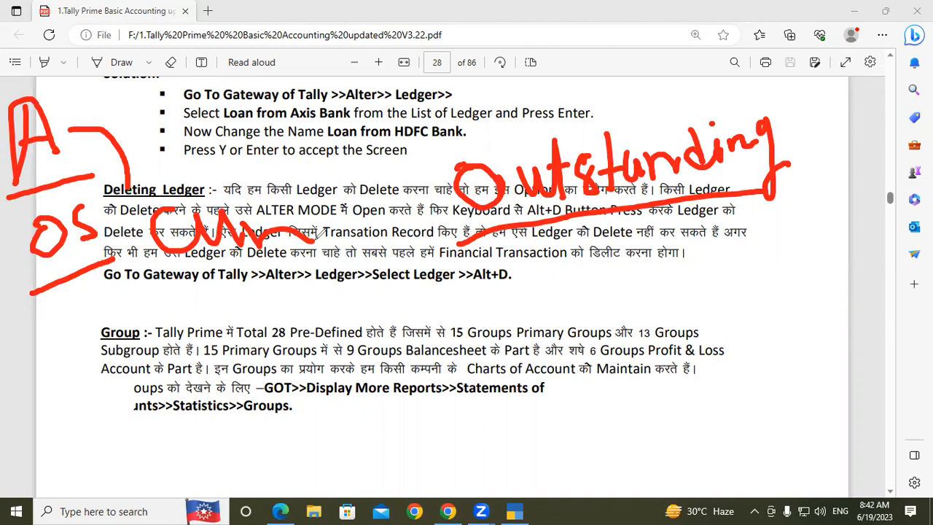
{"action": "left_click_drag", "start_coordinate": [405, 331], "coordinate": [463, 290]}
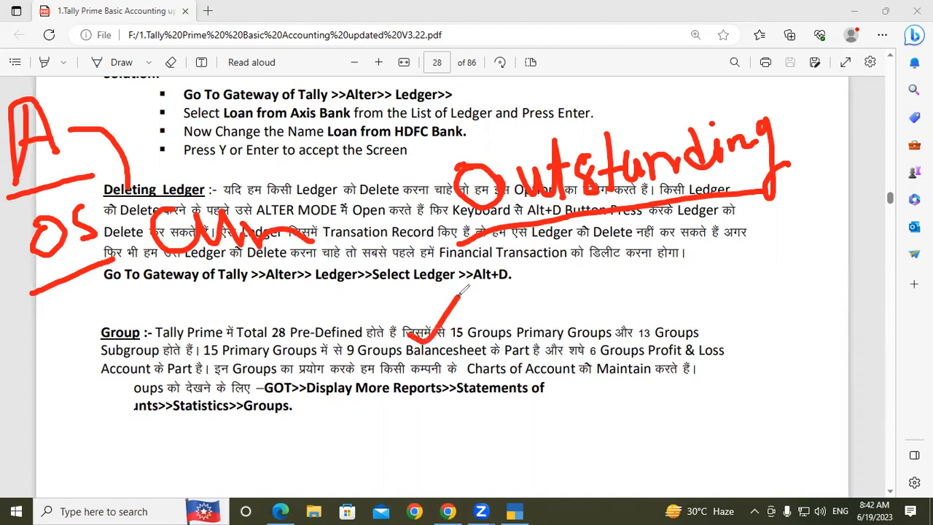
- Handwrite "group", "Ex" and "u/g C.L" around the word Outstanding, and connect the A to the short handwritten word
{"action": "mouse_move", "coordinate": [607, 275]}
{"action": "left_mouse_down"}
{"action": "mouse_move", "coordinate": [575, 295]}
{"action": "mouse_move", "coordinate": [596, 343]}
{"action": "mouse_move", "coordinate": [591, 356]}
{"action": "left_mouse_up"}
{"action": "mouse_move", "coordinate": [616, 286]}
{"action": "left_mouse_down"}
{"action": "mouse_move", "coordinate": [639, 303]}
{"action": "mouse_move", "coordinate": [717, 251]}
{"action": "left_mouse_up"}
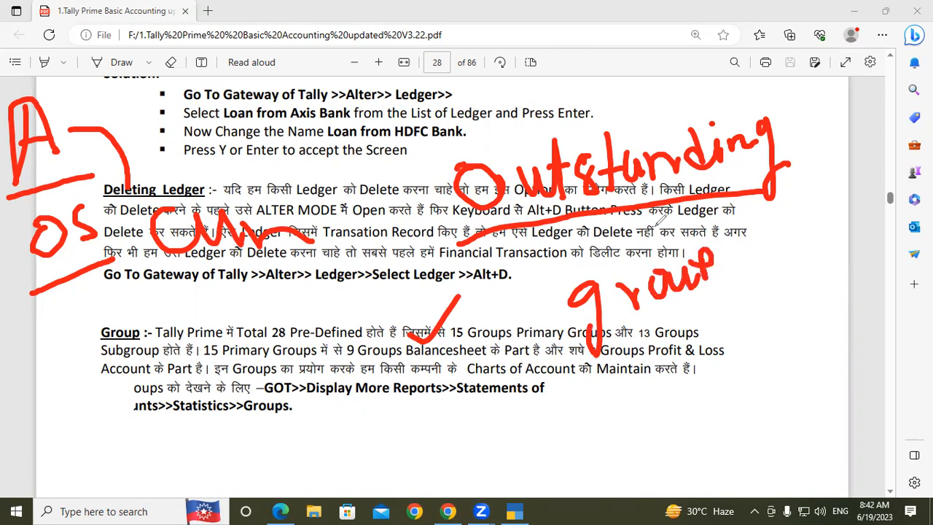
{"action": "mouse_move", "coordinate": [832, 101]}
{"action": "left_mouse_down"}
{"action": "mouse_move", "coordinate": [809, 110]}
{"action": "mouse_move", "coordinate": [860, 127]}
{"action": "left_mouse_up"}
{"action": "left_click_drag", "start_coordinate": [871, 88], "coordinate": [851, 117]}
{"action": "left_click_drag", "start_coordinate": [852, 96], "coordinate": [867, 122]}
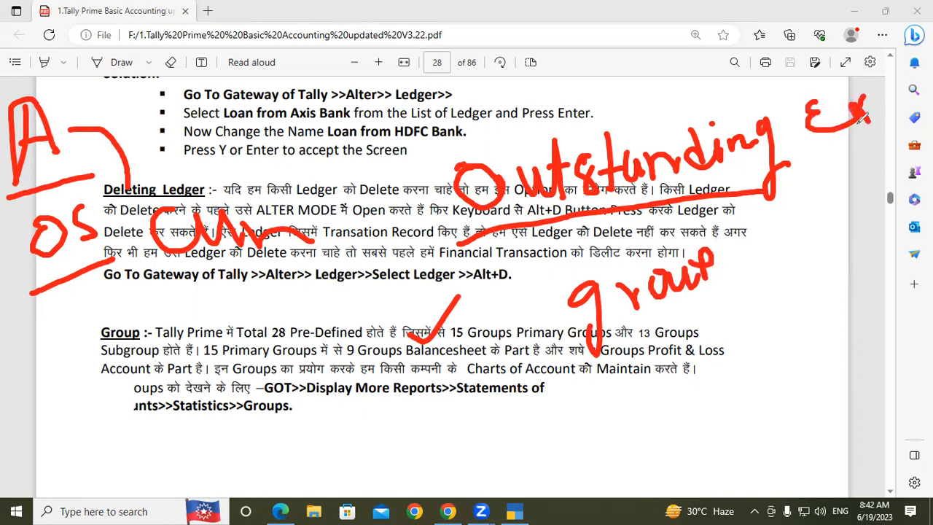
{"action": "mouse_move", "coordinate": [760, 234]}
{"action": "left_mouse_down"}
{"action": "mouse_move", "coordinate": [791, 201]}
{"action": "mouse_move", "coordinate": [801, 248]}
{"action": "left_mouse_up"}
{"action": "left_click_drag", "start_coordinate": [836, 190], "coordinate": [826, 248]}
{"action": "mouse_move", "coordinate": [867, 172]}
{"action": "left_mouse_down"}
{"action": "mouse_move", "coordinate": [854, 188]}
{"action": "mouse_move", "coordinate": [865, 204]}
{"action": "left_mouse_up"}
{"action": "left_click", "coordinate": [880, 194]}
{"action": "mouse_move", "coordinate": [902, 162]}
{"action": "left_mouse_down"}
{"action": "mouse_move", "coordinate": [895, 175]}
{"action": "mouse_move", "coordinate": [911, 149]}
{"action": "mouse_move", "coordinate": [931, 169]}
{"action": "left_mouse_up"}
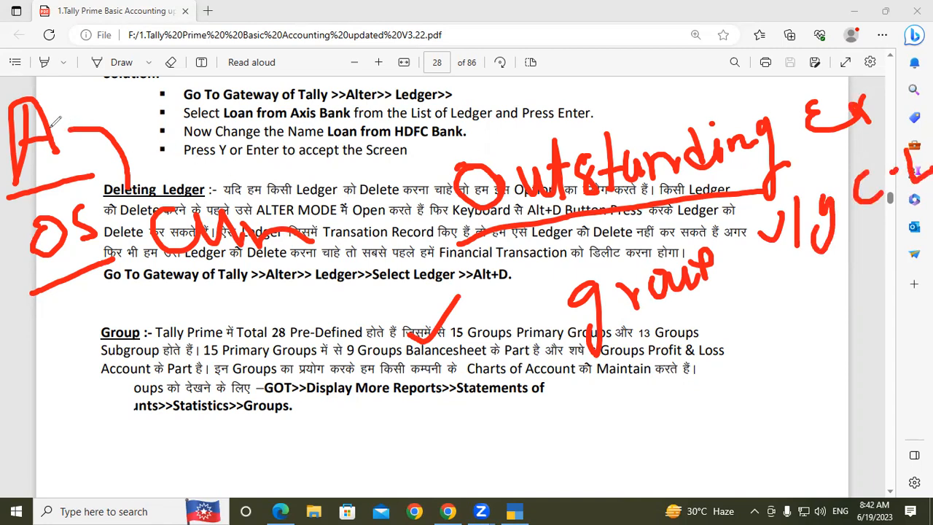
{"action": "mouse_move", "coordinate": [52, 126]}
{"action": "left_mouse_down"}
{"action": "mouse_move", "coordinate": [86, 125]}
{"action": "mouse_move", "coordinate": [180, 232]}
{"action": "mouse_move", "coordinate": [174, 242]}
{"action": "left_mouse_up"}
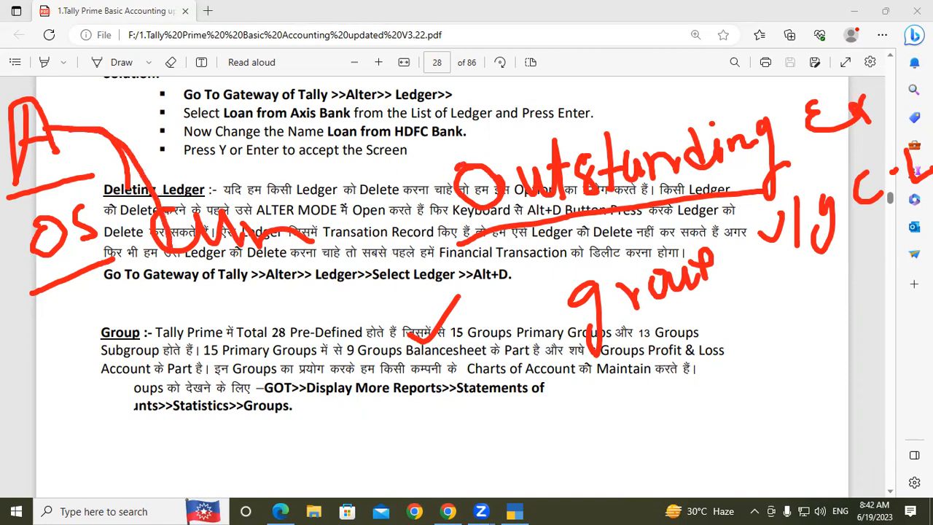
- Handwrite A, B and C below the Group section, link them with arcs, circle A and B, and clear all annotations
{"action": "mouse_move", "coordinate": [150, 430]}
{"action": "left_mouse_down"}
{"action": "mouse_move", "coordinate": [132, 480]}
{"action": "mouse_move", "coordinate": [175, 477]}
{"action": "mouse_move", "coordinate": [161, 457]}
{"action": "mouse_move", "coordinate": [187, 455]}
{"action": "left_mouse_up"}
{"action": "mouse_move", "coordinate": [235, 402]}
{"action": "left_mouse_down"}
{"action": "mouse_move", "coordinate": [244, 448]}
{"action": "mouse_move", "coordinate": [280, 430]}
{"action": "mouse_move", "coordinate": [261, 455]}
{"action": "left_mouse_up"}
{"action": "mouse_move", "coordinate": [379, 383]}
{"action": "left_mouse_down"}
{"action": "mouse_move", "coordinate": [344, 410]}
{"action": "mouse_move", "coordinate": [394, 413]}
{"action": "left_mouse_up"}
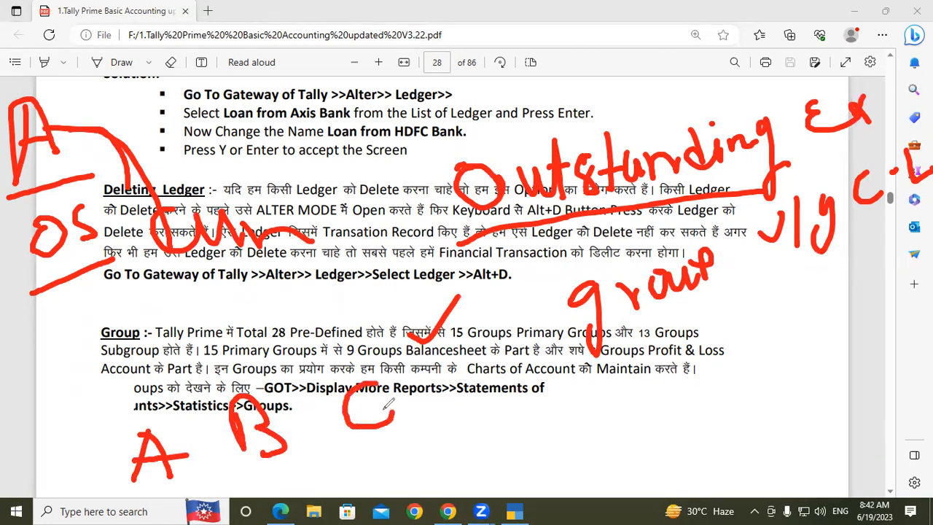
{"action": "mouse_move", "coordinate": [145, 409]}
{"action": "left_mouse_down"}
{"action": "mouse_move", "coordinate": [154, 505]}
{"action": "mouse_move", "coordinate": [148, 376]}
{"action": "mouse_move", "coordinate": [167, 352]}
{"action": "mouse_move", "coordinate": [235, 380]}
{"action": "mouse_move", "coordinate": [234, 361]}
{"action": "mouse_move", "coordinate": [350, 362]}
{"action": "mouse_move", "coordinate": [368, 379]}
{"action": "left_mouse_up"}
{"action": "mouse_move", "coordinate": [145, 411]}
{"action": "left_mouse_down"}
{"action": "mouse_move", "coordinate": [129, 361]}
{"action": "mouse_move", "coordinate": [336, 352]}
{"action": "left_mouse_up"}
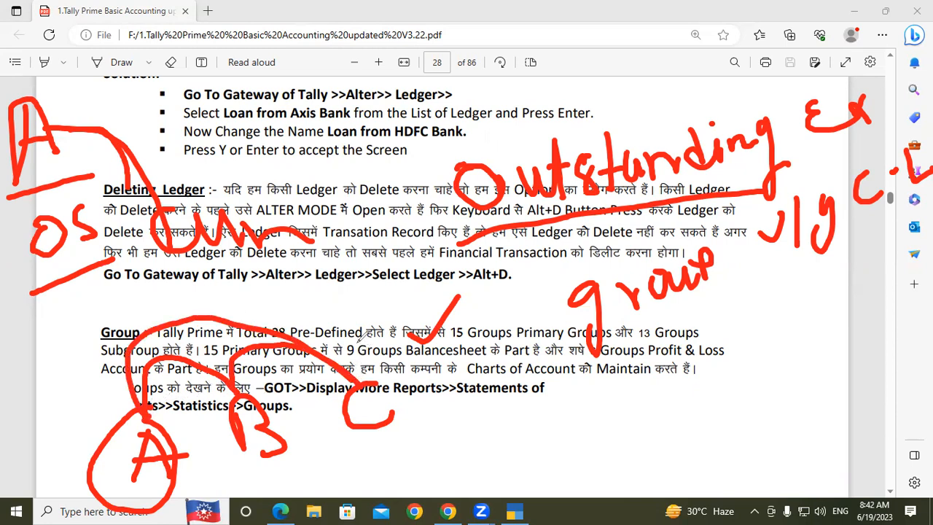
{"action": "mouse_move", "coordinate": [150, 397]}
{"action": "left_mouse_down"}
{"action": "mouse_move", "coordinate": [223, 366]}
{"action": "mouse_move", "coordinate": [253, 377]}
{"action": "mouse_move", "coordinate": [209, 446]}
{"action": "mouse_move", "coordinate": [284, 478]}
{"action": "mouse_move", "coordinate": [294, 400]}
{"action": "left_mouse_up"}
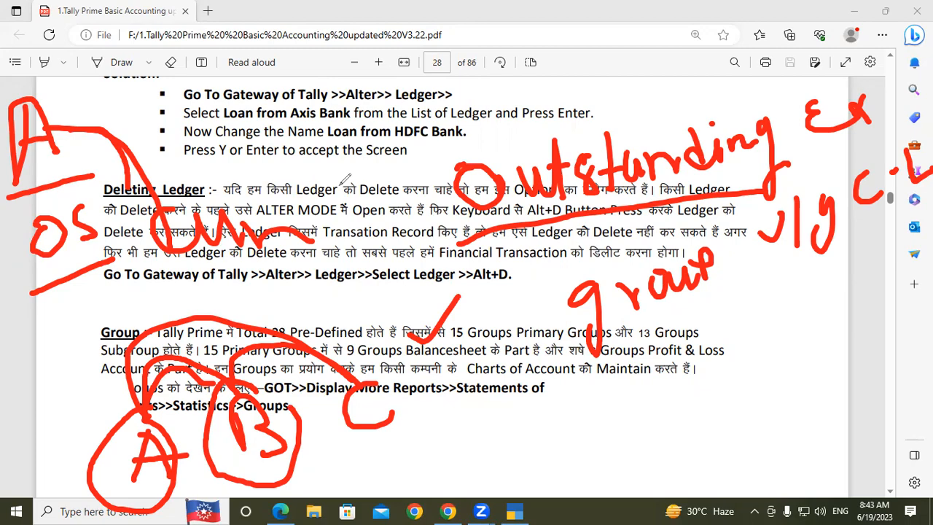
{"action": "left_click", "coordinate": [340, 185]}
{"action": "left_click", "coordinate": [677, 171]}
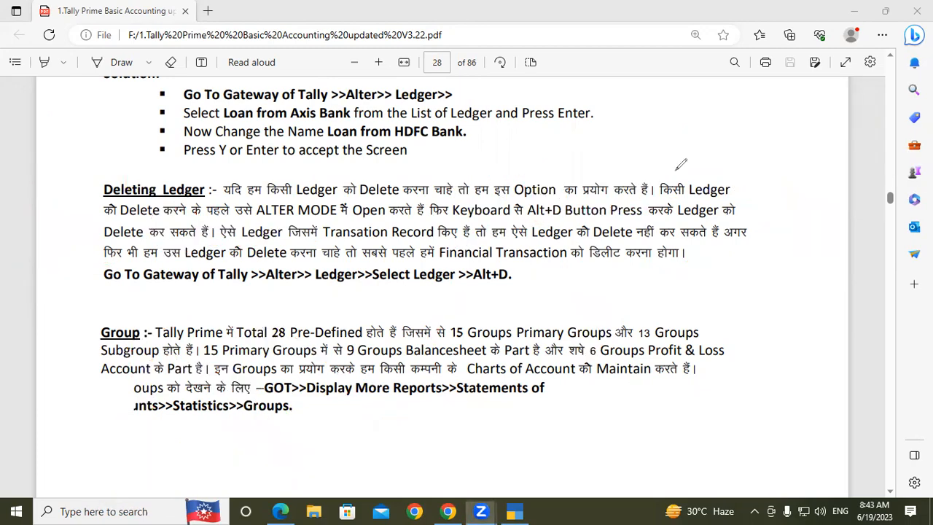
- Switch to TallyPrime and start creating a ledger named Sdfs, continuing to its parent group choice
{"action": "left_click", "coordinate": [514, 511]}
{"action": "key", "text": "Escape"}
{"action": "key", "text": "Escape"}
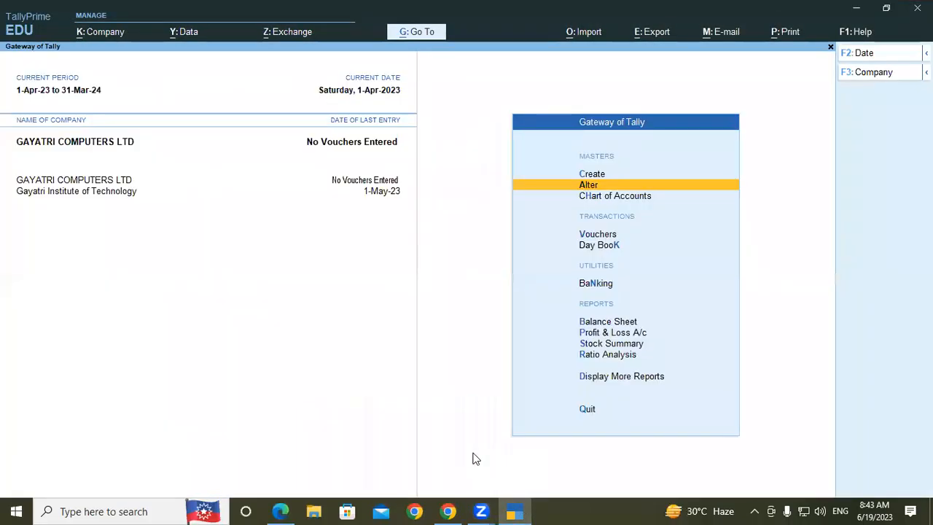
{"action": "key", "text": "Up"}
{"action": "key", "text": "Return"}
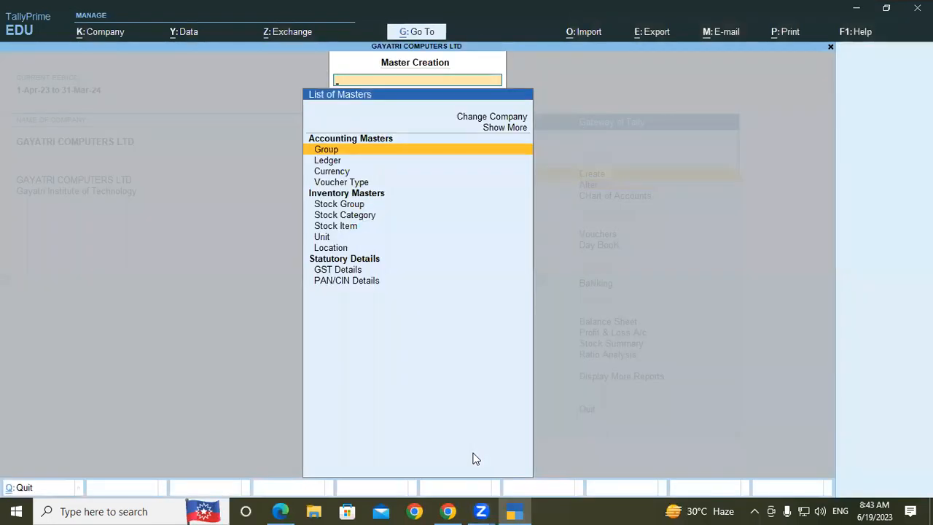
{"action": "key", "text": "Down"}
{"action": "key", "text": "Return"}
{"action": "type", "text": "Sdfs"}
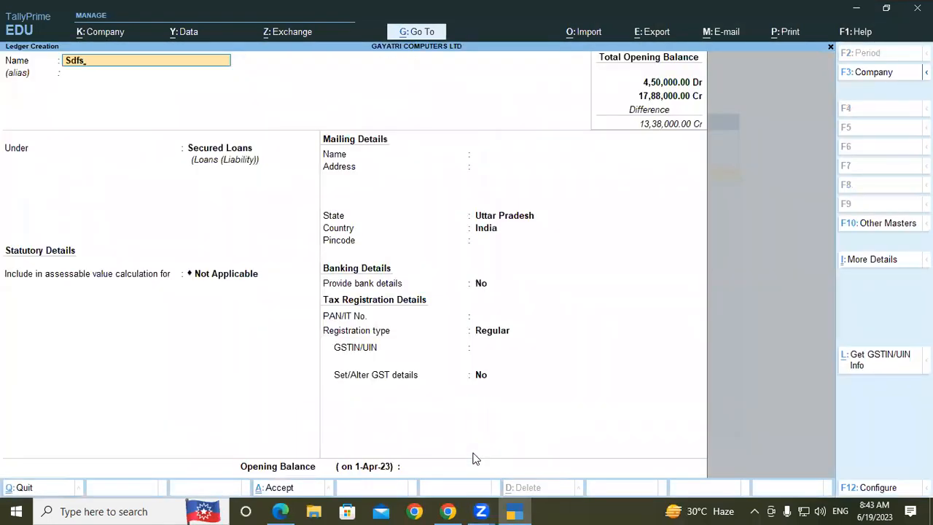
{"action": "key", "text": "Return"}
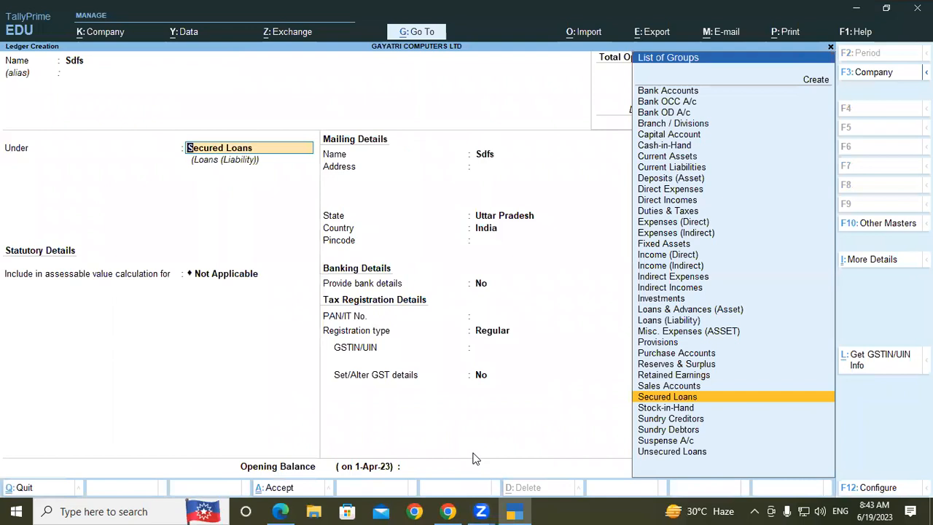
- Search the ledger's parent groups for "Ou" and "Cur", and quit the ledger creation without saving
{"action": "type", "text": "Ou"}
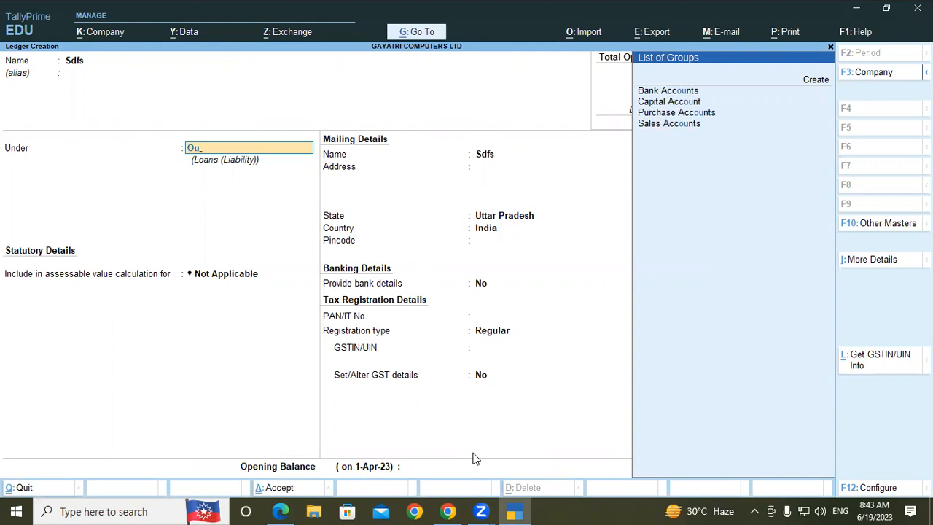
{"action": "key", "text": "BackSpace"}
{"action": "key", "text": "BackSpace"}
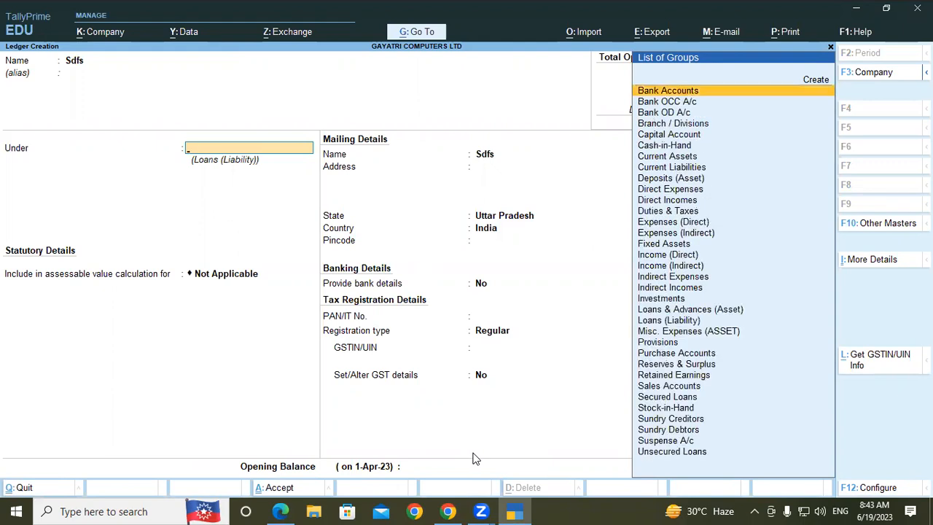
{"action": "type", "text": "Cur"}
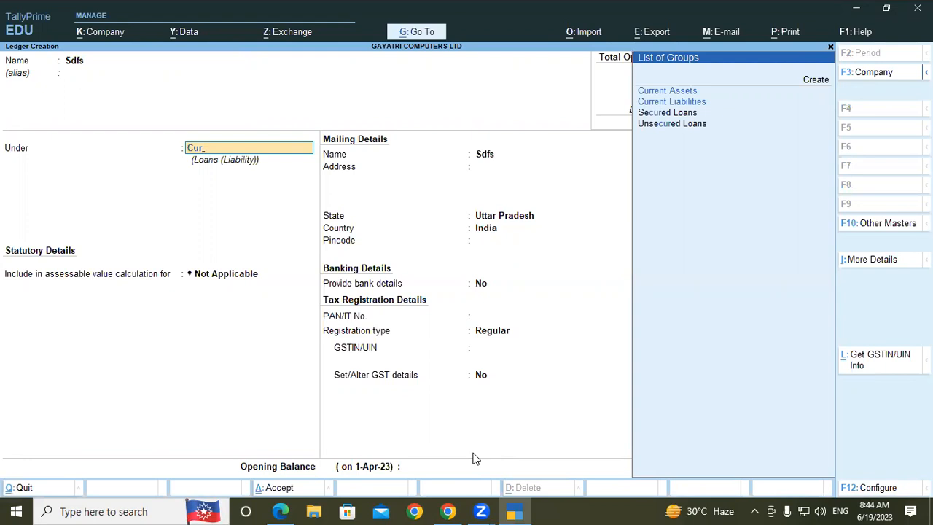
{"action": "key", "text": "BackSpace"}
{"action": "key", "text": "BackSpace"}
{"action": "key", "text": "BackSpace"}
{"action": "key", "text": "Escape"}
{"action": "key", "text": "y"}
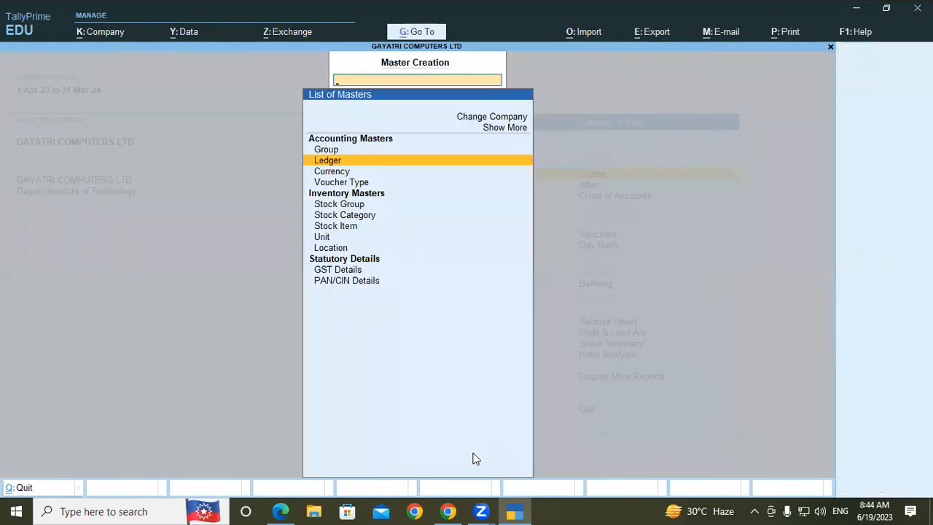
- Start creating an accounting group named Outstanding Expense, continuing to the choice of its parent group
{"action": "key", "text": "Up"}
{"action": "key", "text": "Return"}
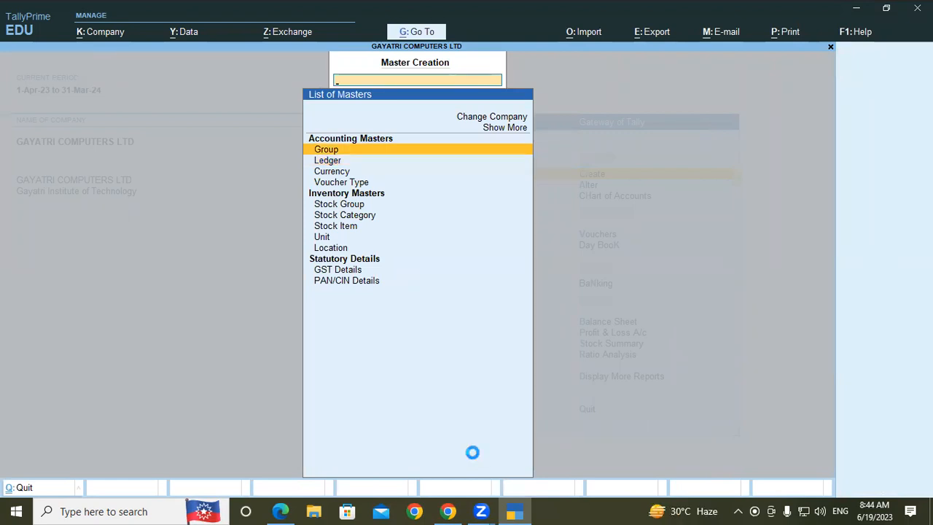
{"action": "type", "text": "O"}
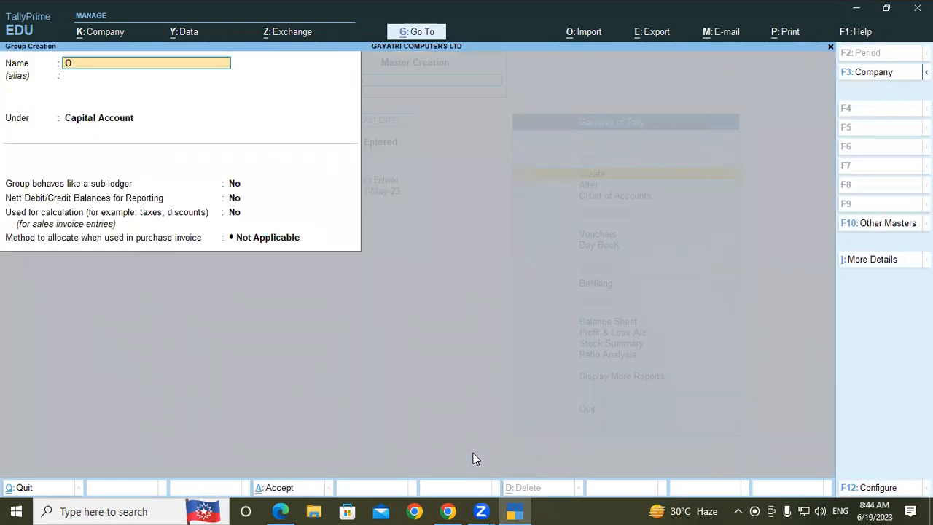
{"action": "type", "text": "utstanding Expense"}
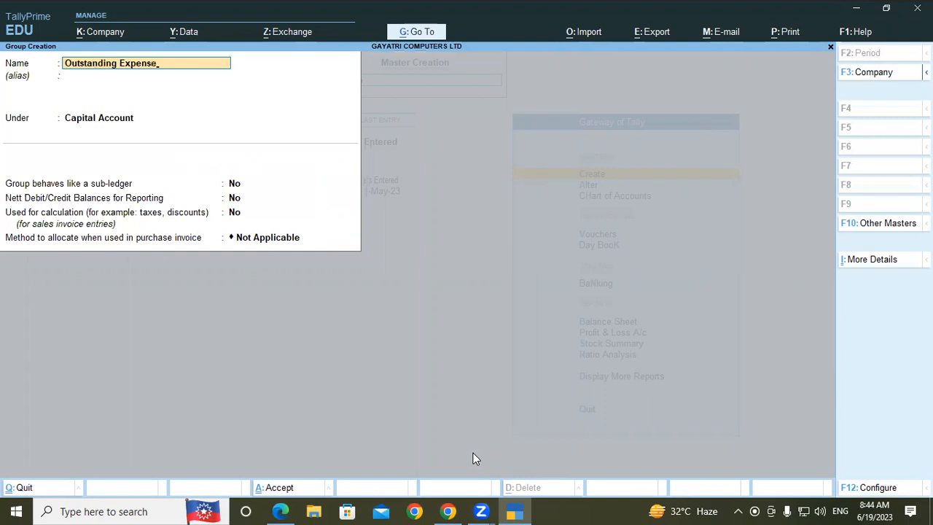
{"action": "key", "text": "Return"}
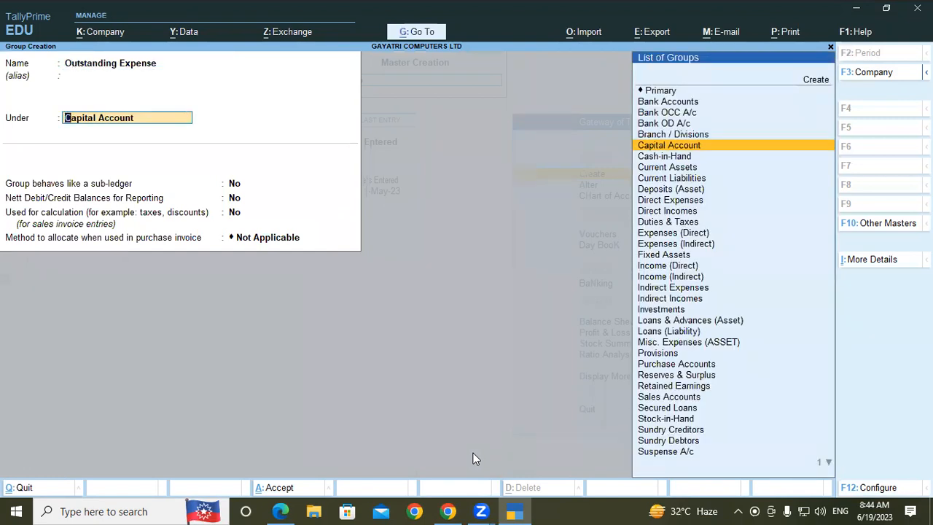
- Place the Outstanding Expense group under Current Liabilities, save it, and leave group creation
{"action": "type", "text": "Curr"}
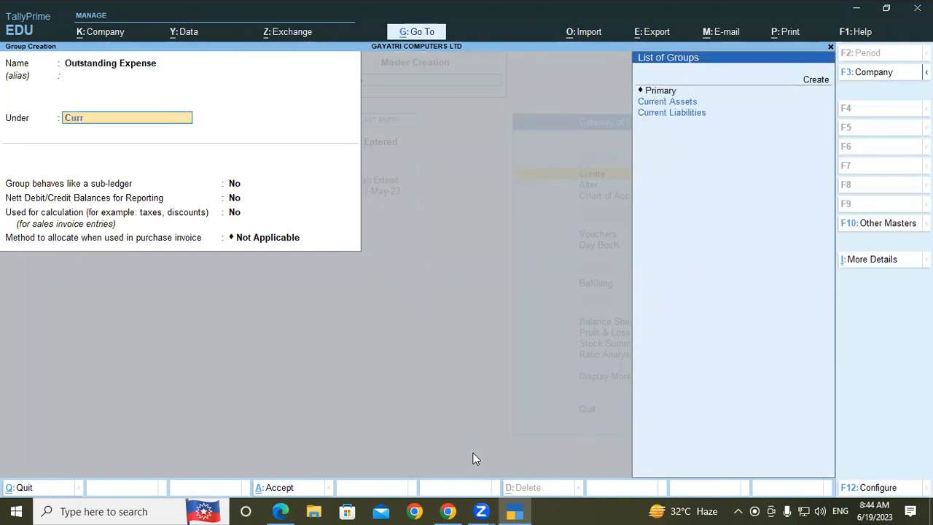
{"action": "key", "text": "Down"}
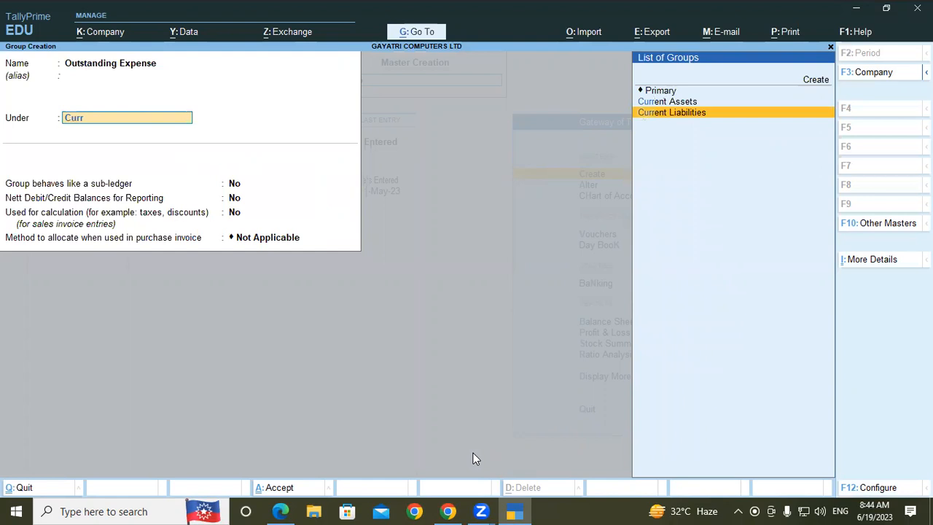
{"action": "key", "text": "Return"}
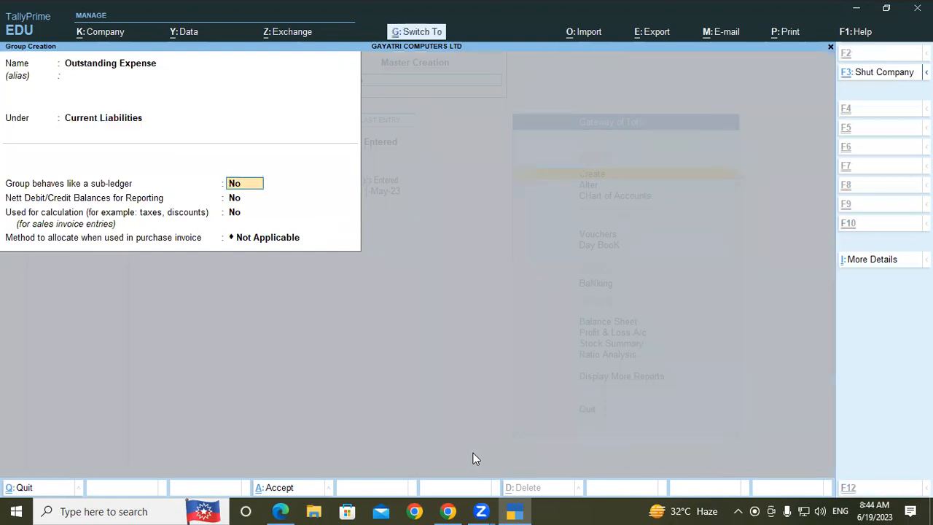
{"action": "key", "text": "ctrl+a"}
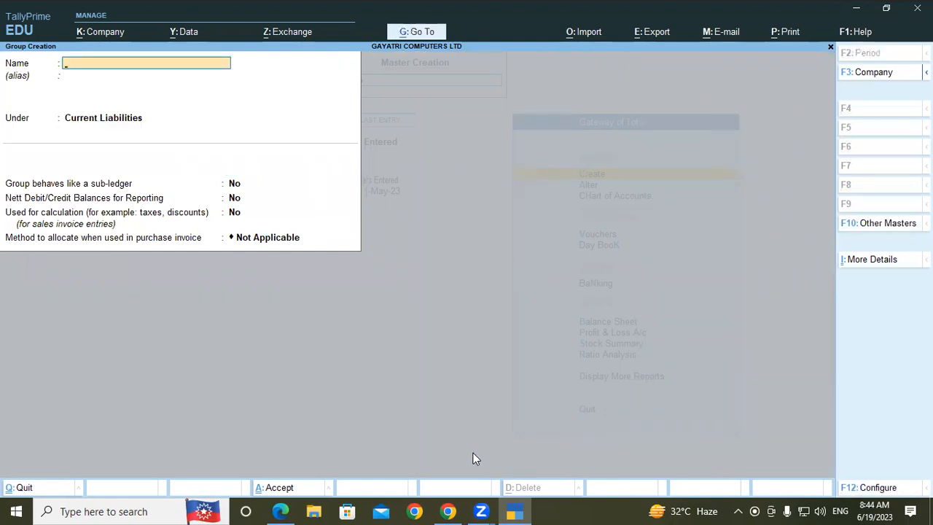
{"action": "key", "text": "Escape"}
- Start creating a ledger named D and search its parent groups for "Ou"
{"action": "key", "text": "Down"}
{"action": "key", "text": "Return"}
{"action": "type", "text": "D"}
{"action": "key", "text": "Return"}
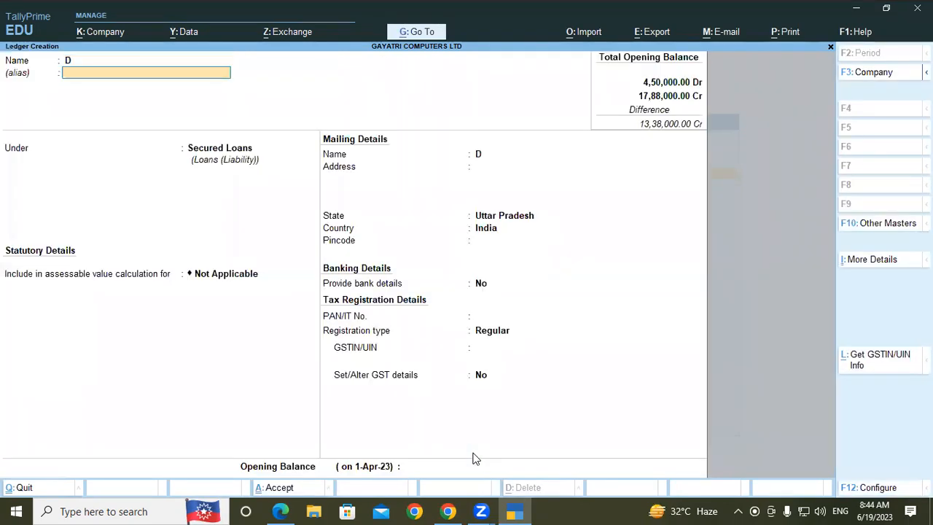
{"action": "key", "text": "Return"}
{"action": "type", "text": "Ou"}
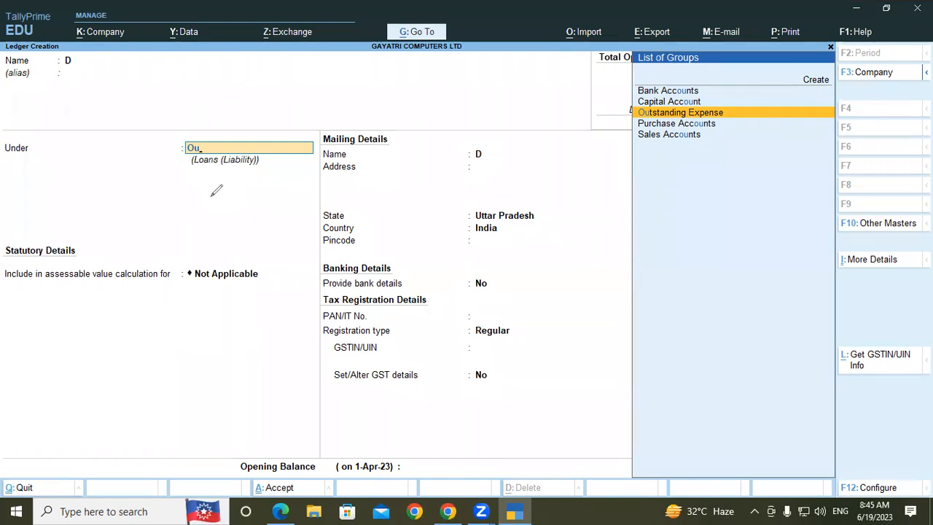
- Handwrite "ABC" joined by a line to "Sundry" across the ledger form, underline ABC, and write a short word beneath it
{"action": "mouse_move", "coordinate": [172, 244]}
{"action": "left_mouse_down"}
{"action": "mouse_move", "coordinate": [243, 182]}
{"action": "mouse_move", "coordinate": [272, 173]}
{"action": "mouse_move", "coordinate": [280, 227]}
{"action": "mouse_move", "coordinate": [445, 192]}
{"action": "left_mouse_up"}
{"action": "mouse_move", "coordinate": [512, 158]}
{"action": "left_mouse_down"}
{"action": "mouse_move", "coordinate": [519, 197]}
{"action": "mouse_move", "coordinate": [612, 157]}
{"action": "mouse_move", "coordinate": [628, 134]}
{"action": "mouse_move", "coordinate": [642, 145]}
{"action": "left_mouse_up"}
{"action": "mouse_move", "coordinate": [558, 168]}
{"action": "left_mouse_down"}
{"action": "mouse_move", "coordinate": [574, 148]}
{"action": "mouse_move", "coordinate": [586, 162]}
{"action": "left_mouse_up"}
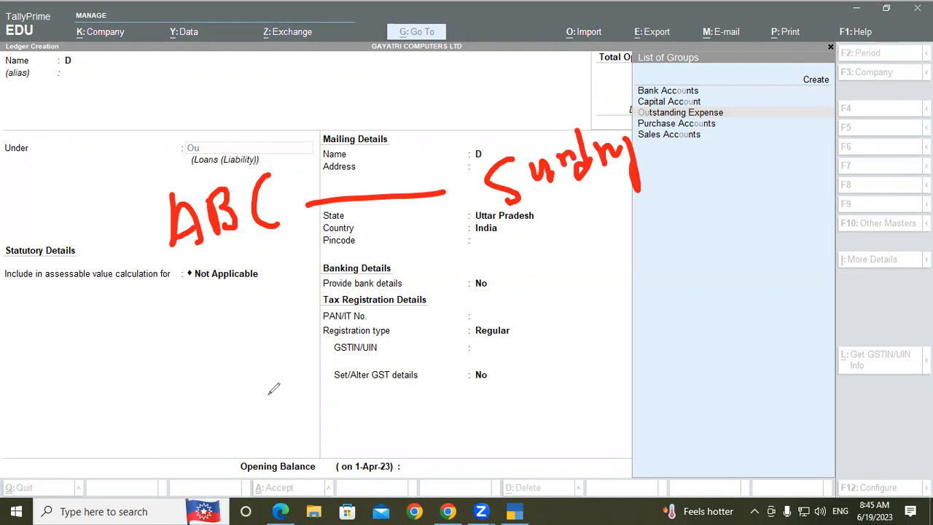
{"action": "left_click_drag", "start_coordinate": [169, 274], "coordinate": [278, 256]}
{"action": "mouse_move", "coordinate": [204, 284]}
{"action": "left_mouse_down"}
{"action": "mouse_move", "coordinate": [190, 339]}
{"action": "mouse_move", "coordinate": [227, 324]}
{"action": "left_mouse_up"}
{"action": "left_click_drag", "start_coordinate": [235, 274], "coordinate": [228, 332]}
{"action": "mouse_move", "coordinate": [243, 293]}
{"action": "left_mouse_down"}
{"action": "mouse_move", "coordinate": [252, 306]}
{"action": "mouse_move", "coordinate": [264, 290]}
{"action": "mouse_move", "coordinate": [271, 306]}
{"action": "mouse_move", "coordinate": [277, 278]}
{"action": "left_mouse_up"}
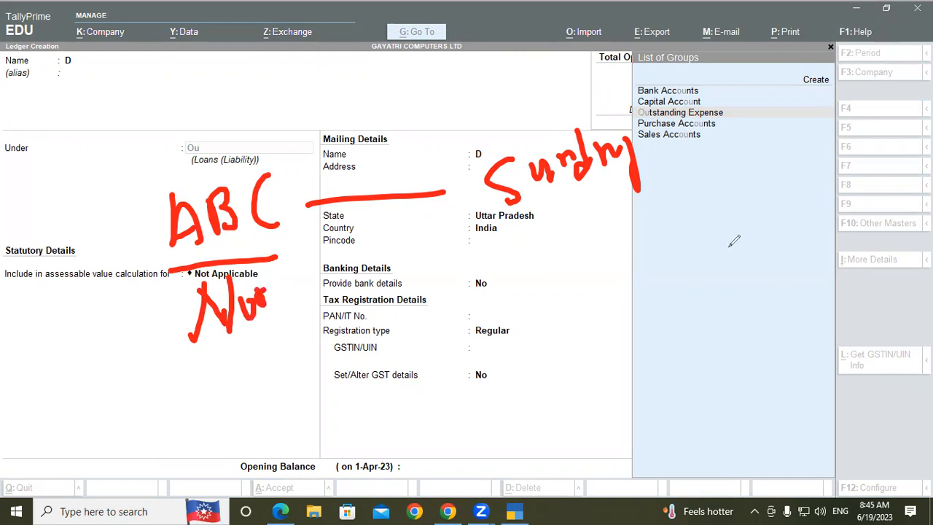
- Handwrite a word rising diagonally across the List of Groups, underline it, and clear all annotations
{"action": "left_click_drag", "start_coordinate": [728, 232], "coordinate": [727, 282]}
{"action": "left_click_drag", "start_coordinate": [713, 245], "coordinate": [738, 253]}
{"action": "left_click_drag", "start_coordinate": [746, 211], "coordinate": [755, 255]}
{"action": "mouse_move", "coordinate": [774, 219]}
{"action": "left_mouse_down"}
{"action": "mouse_move", "coordinate": [765, 248]}
{"action": "mouse_move", "coordinate": [787, 230]}
{"action": "left_mouse_up"}
{"action": "mouse_move", "coordinate": [798, 175]}
{"action": "left_mouse_down"}
{"action": "mouse_move", "coordinate": [809, 215]}
{"action": "mouse_move", "coordinate": [835, 184]}
{"action": "left_mouse_up"}
{"action": "mouse_move", "coordinate": [854, 130]}
{"action": "left_mouse_down"}
{"action": "mouse_move", "coordinate": [865, 166]}
{"action": "mouse_move", "coordinate": [932, 74]}
{"action": "left_mouse_up"}
{"action": "left_click_drag", "start_coordinate": [732, 288], "coordinate": [754, 275]}
{"action": "left_click_drag", "start_coordinate": [802, 249], "coordinate": [925, 180]}
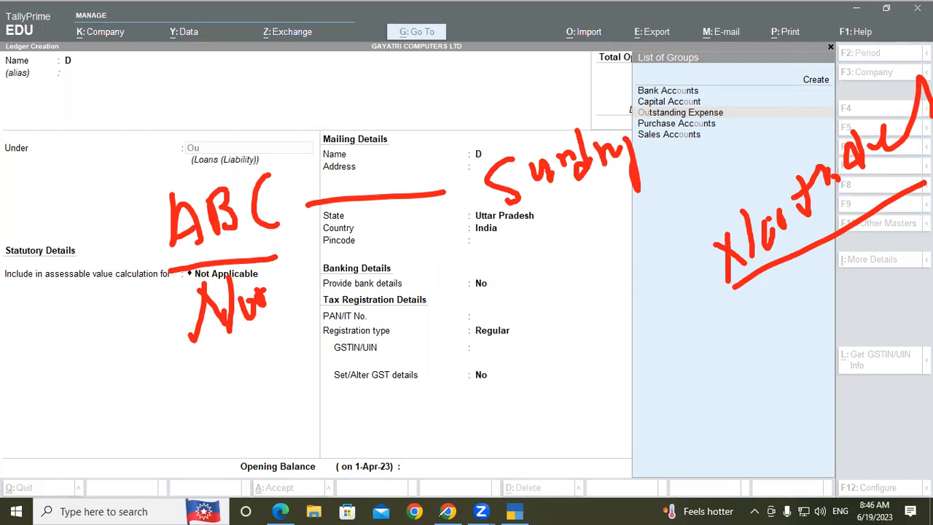
{"action": "left_click", "coordinate": [655, 111]}
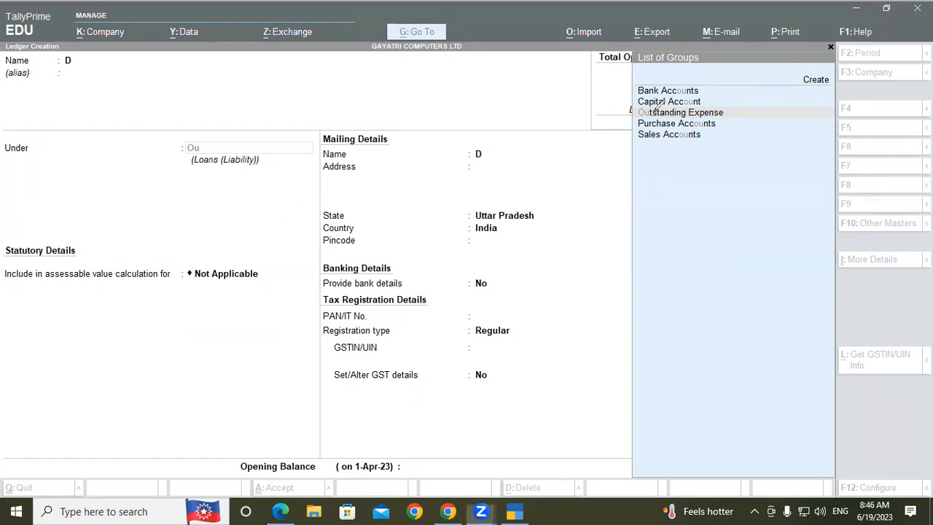
- Switch to the PDF notes in Edge and review the Altering Ledger and Deleting Ledger sections on page 28
{"action": "left_click", "coordinate": [271, 510]}
{"action": "scroll", "coordinate": [211, 297], "scroll_direction": "up", "scroll_amount": 3}
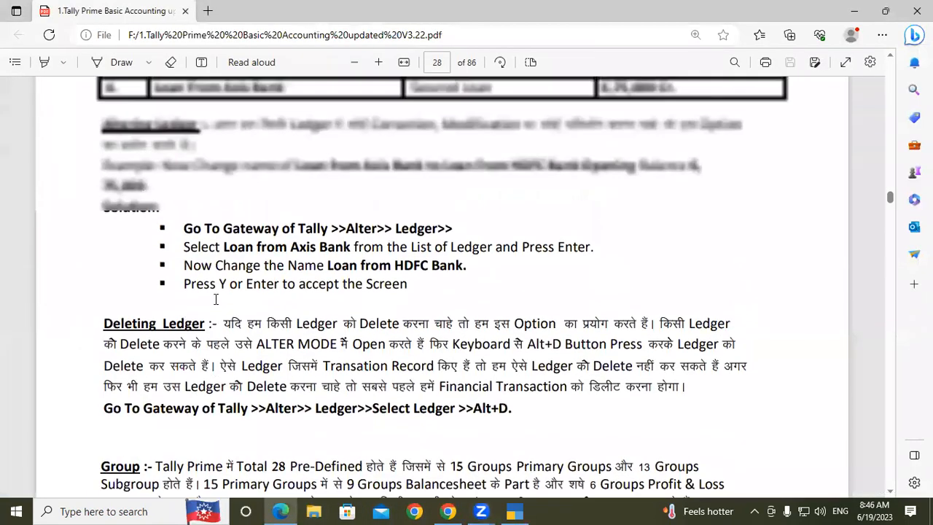
{"action": "scroll", "coordinate": [215, 299], "scroll_direction": "up", "scroll_amount": 1}
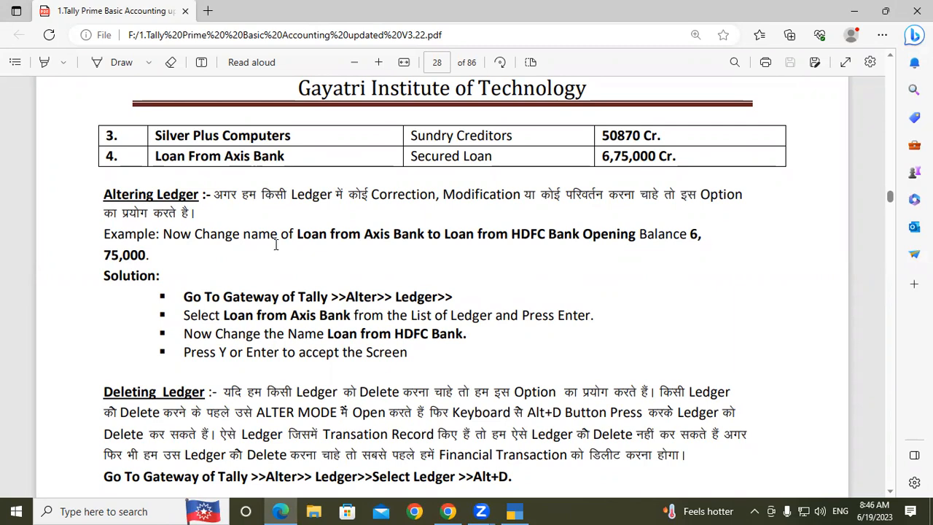
{"action": "scroll", "coordinate": [276, 245], "scroll_direction": "down", "scroll_amount": 4}
{"action": "scroll", "coordinate": [276, 245], "scroll_direction": "down", "scroll_amount": 6}
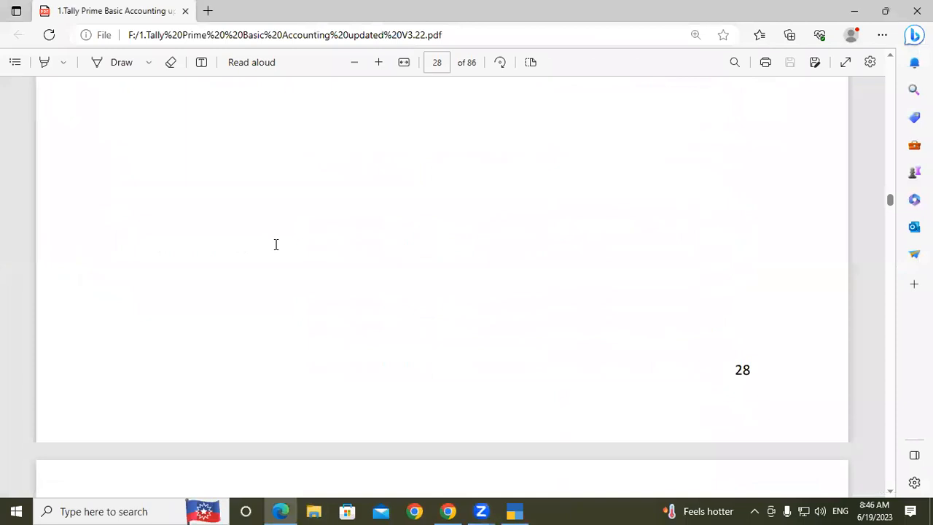